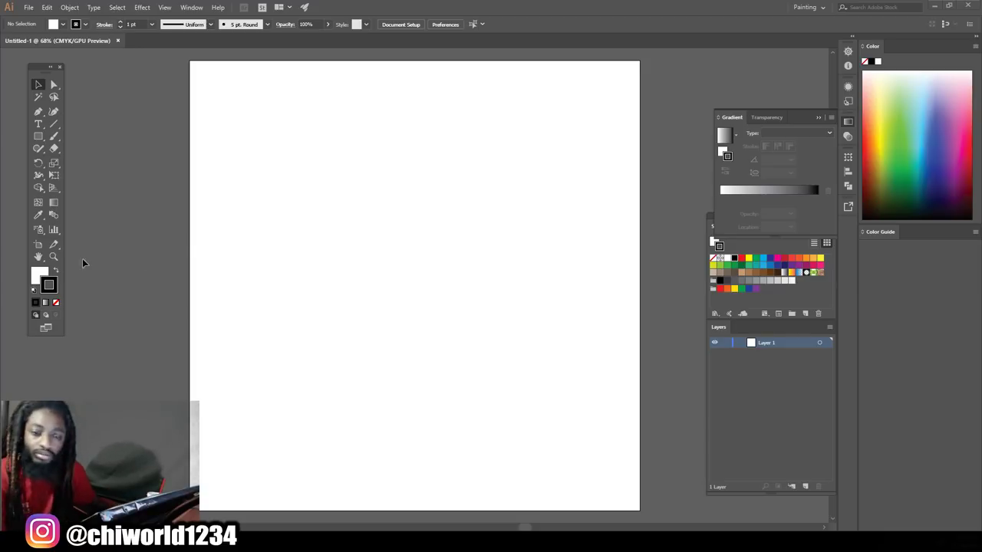
Pick the Pencil tool and set the fill to none, leaving the black stroke active
click(40, 151)
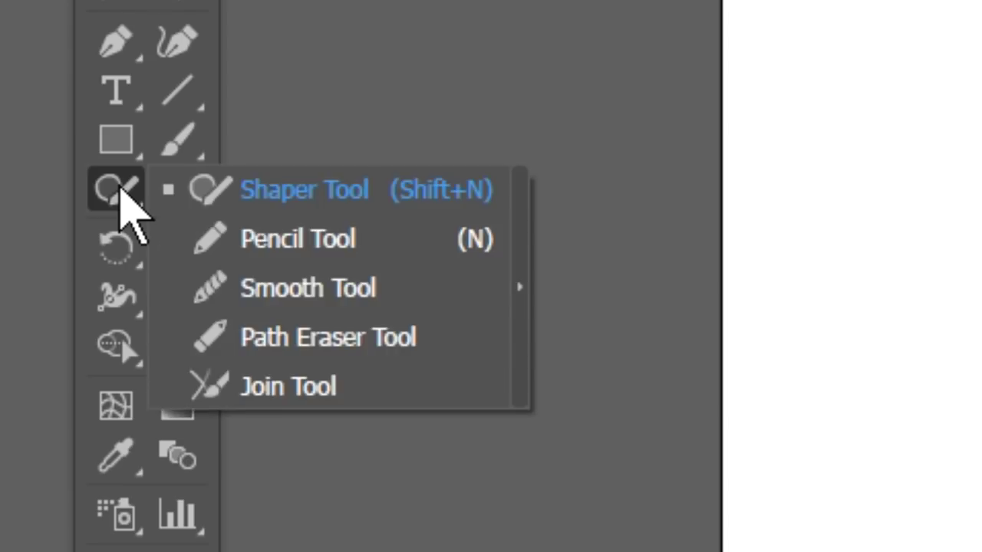
click(274, 241)
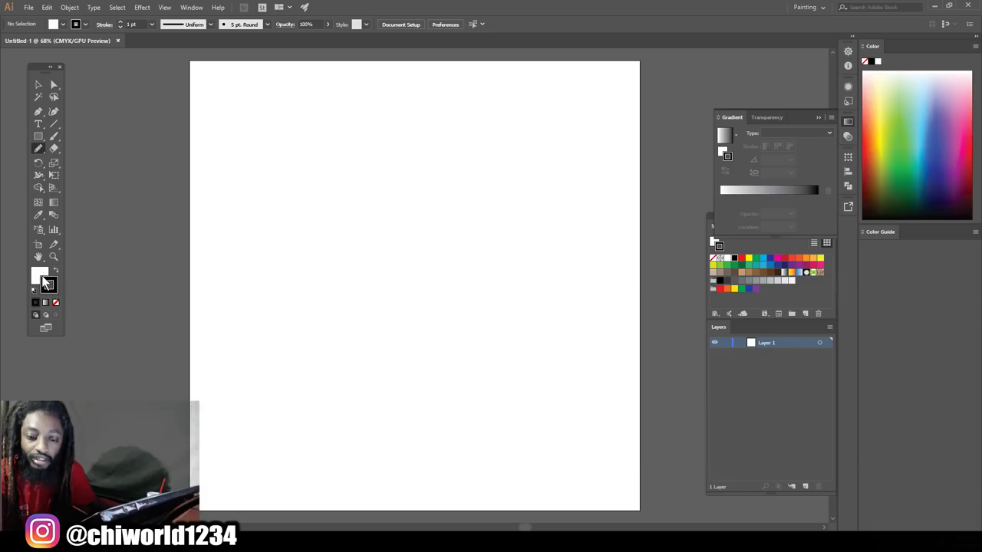
click(56, 300)
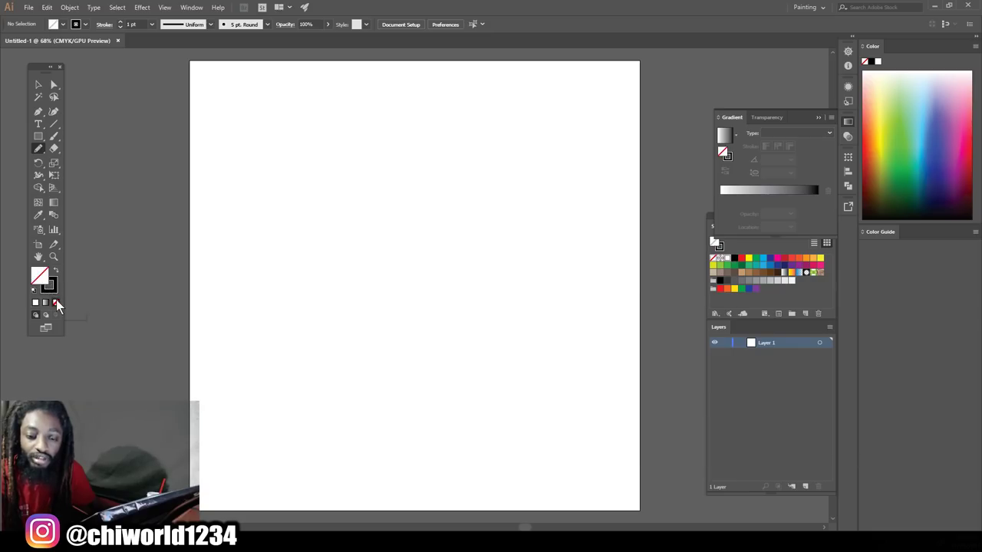
click(52, 285)
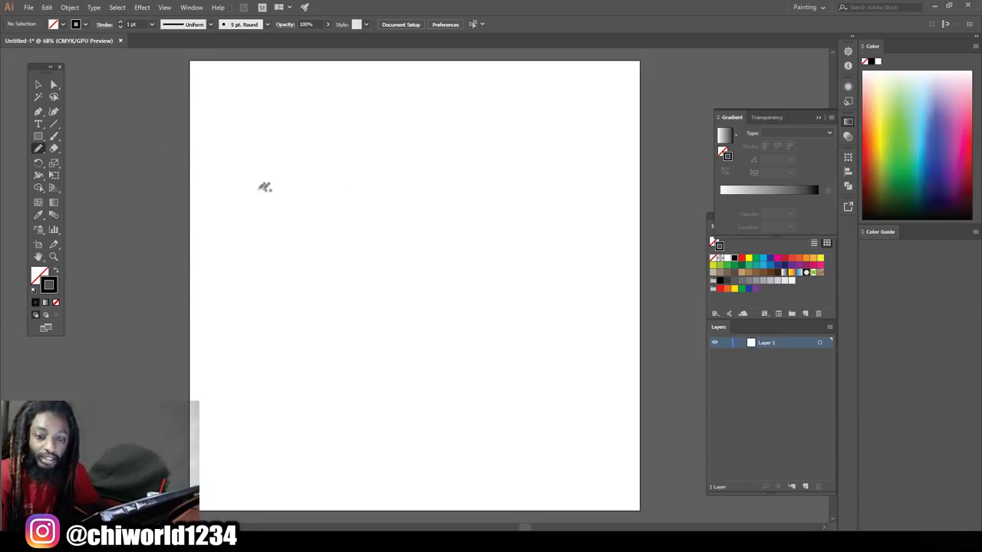
Set the Pencil tool's fidelity all the way to Smooth
click(37, 150)
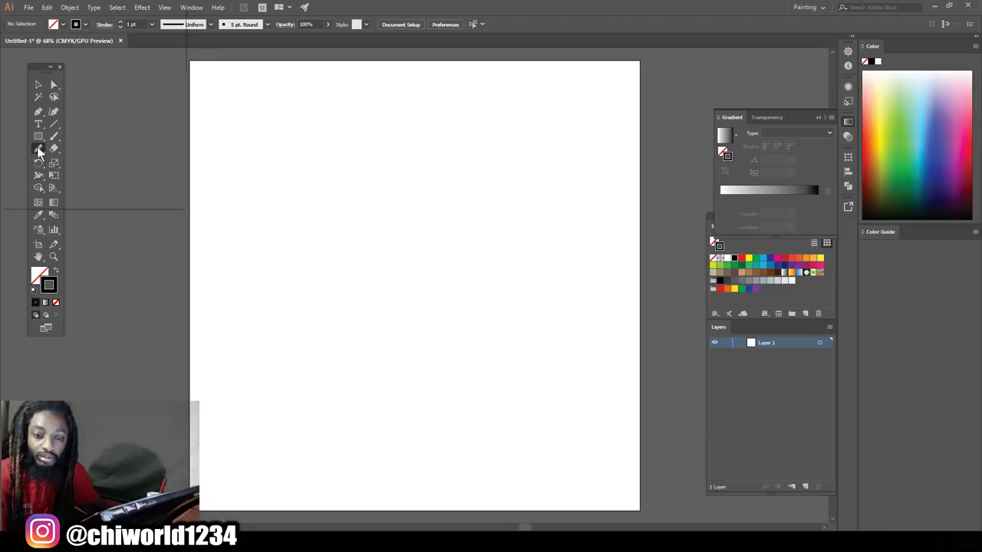
double_click(37, 146)
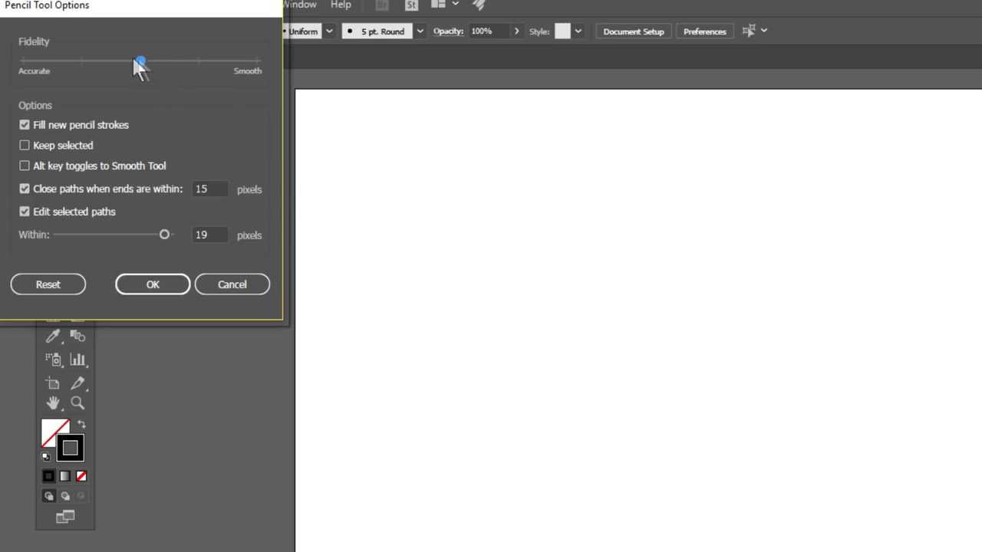
drag(144, 59, 249, 59)
click(163, 288)
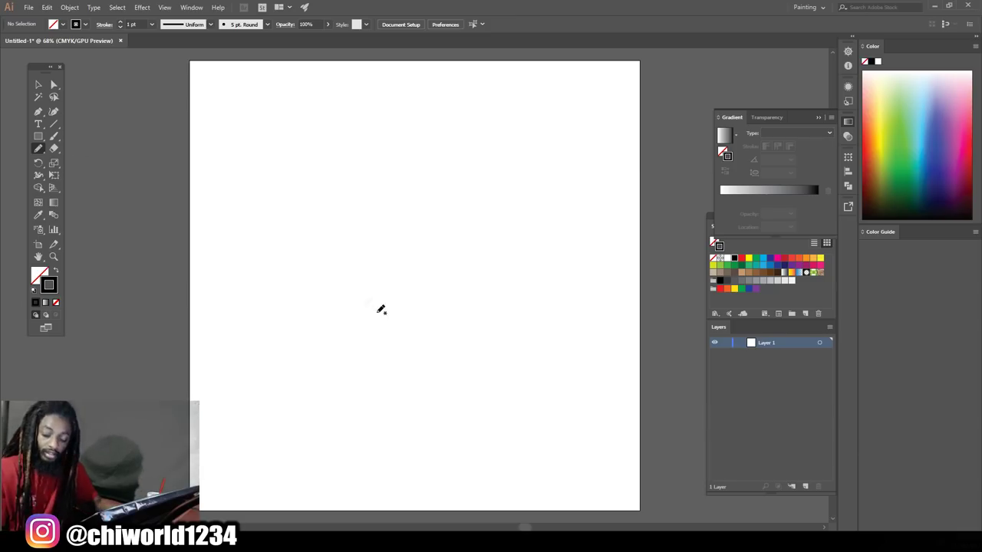
key(ctrl+minus)
key(ctrl+plus)
key(ctrl+minus)
key(ctrl+plus)
key(ctrl+minus)
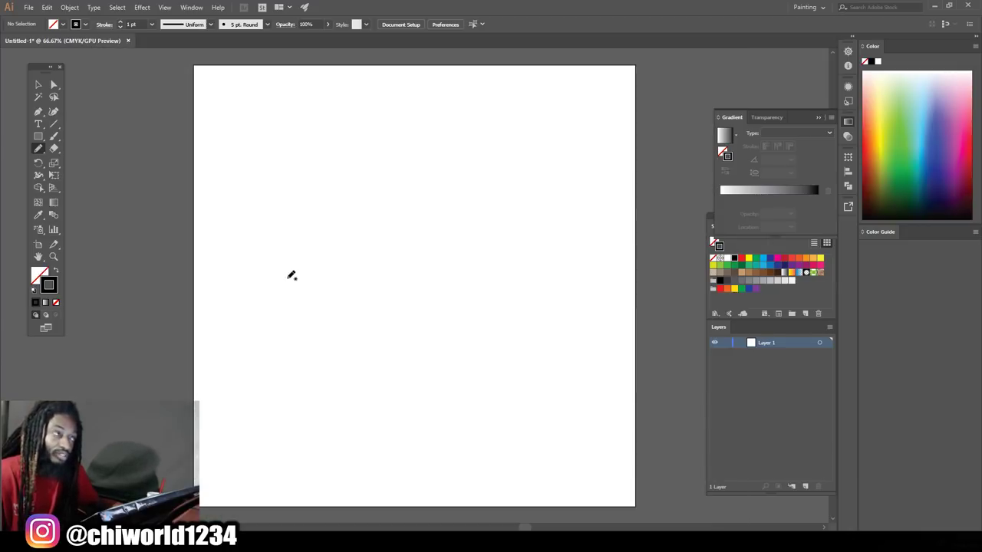
mouse_move(307, 256)
mouse_down()
mouse_move(404, 207)
mouse_move(464, 203)
mouse_move(544, 219)
mouse_move(624, 263)
mouse_up()
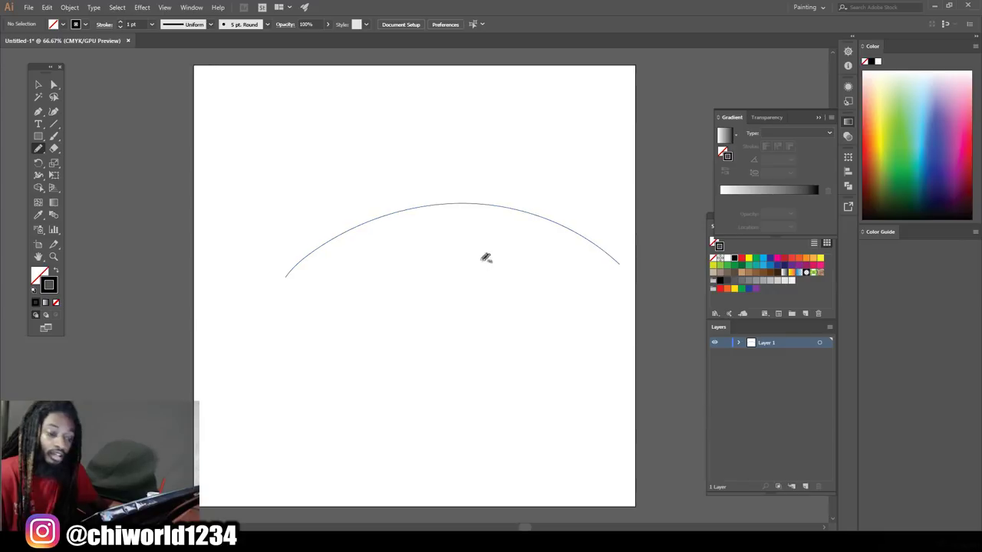
key(ctrl+z)
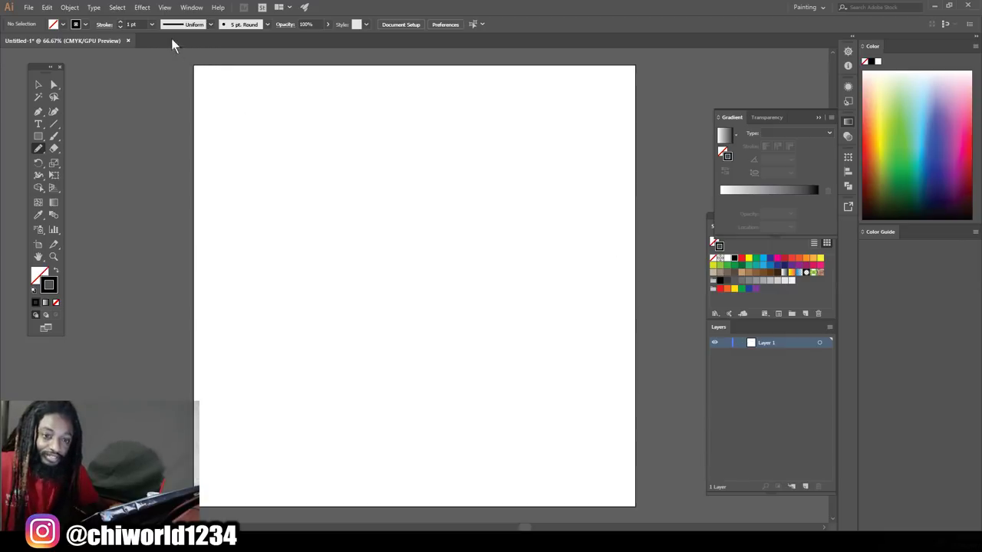
click(152, 25)
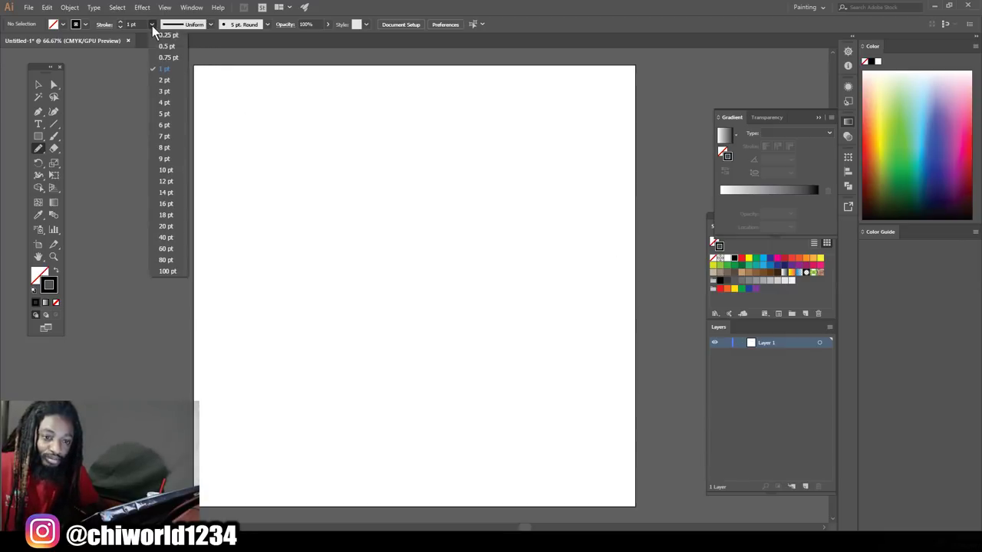
click(164, 115)
drag(262, 258, 392, 227)
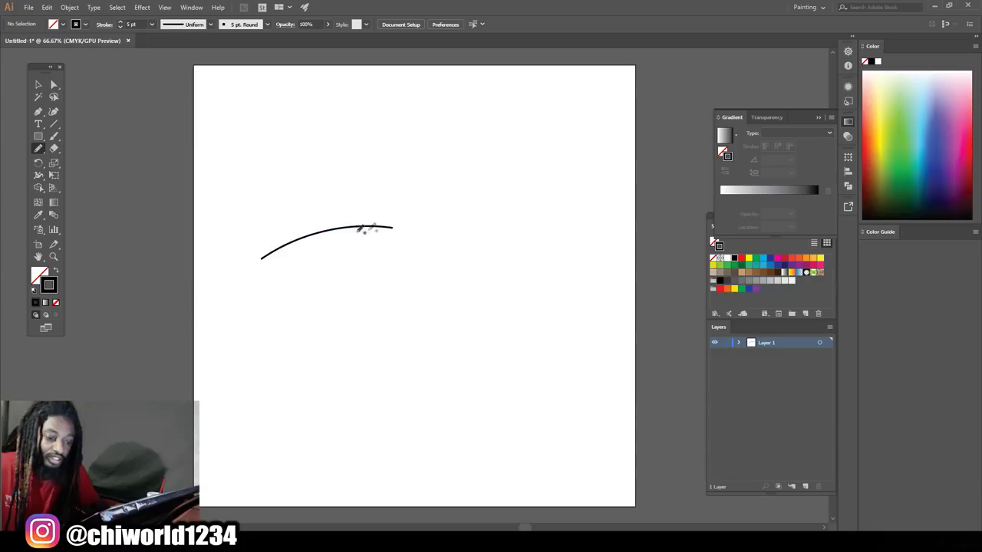
key(ctrl+z)
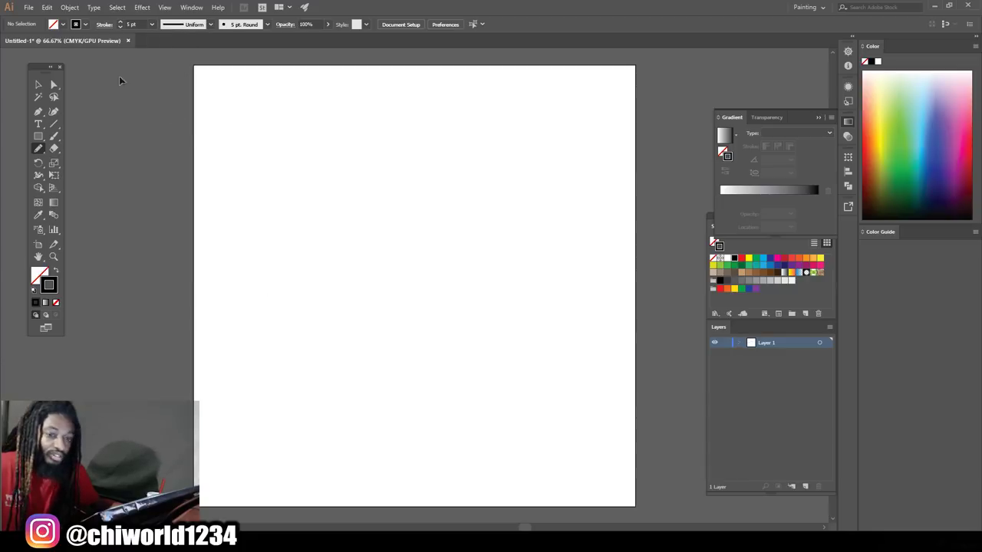
Set the stroke weight to 7 pt and draw a wide freehand arc bulging upward across the middle of the artboard
click(152, 25)
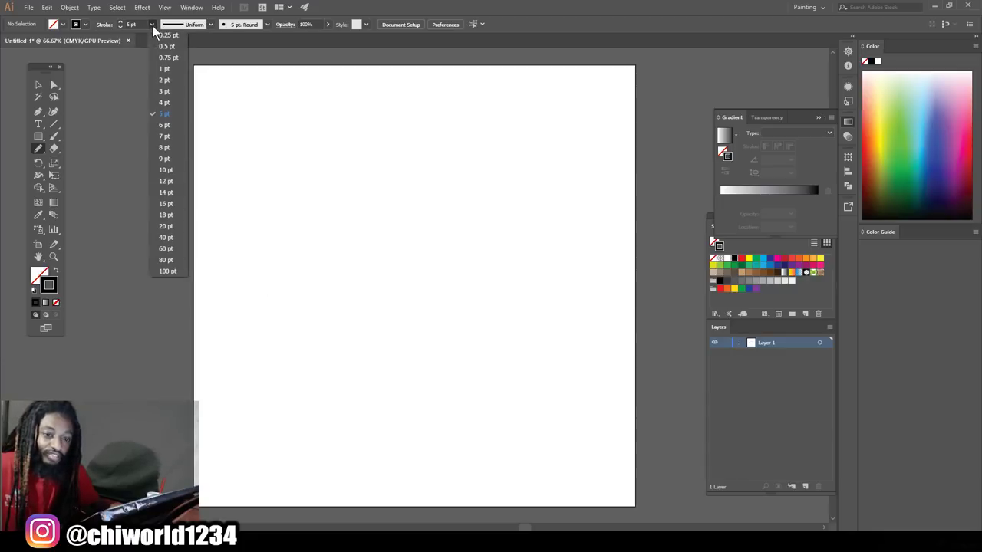
click(170, 137)
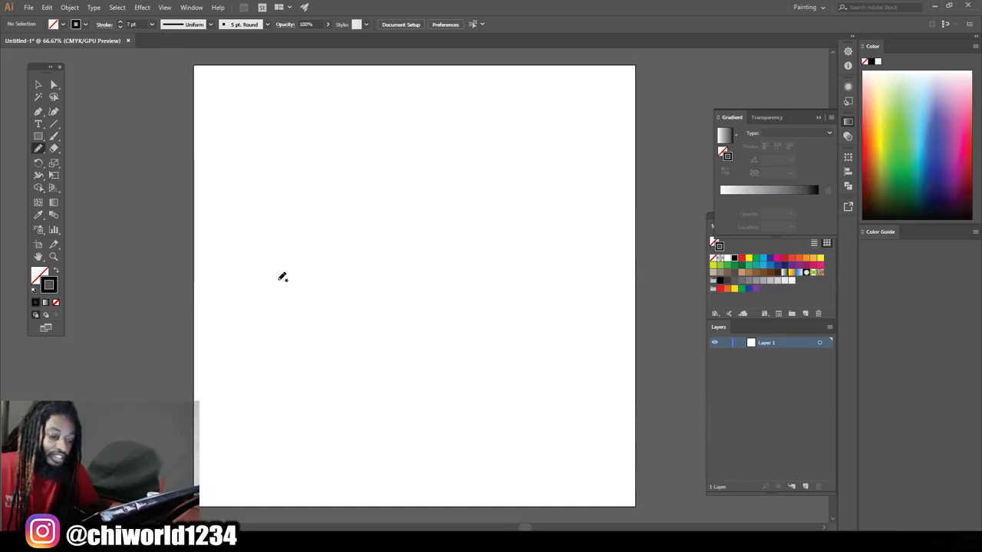
drag(277, 279, 291, 268)
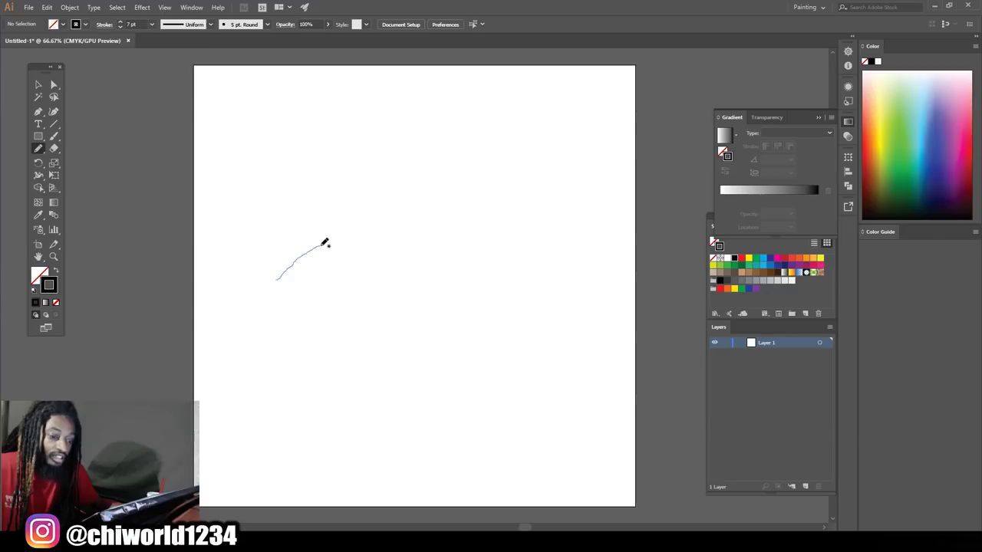
mouse_move(342, 233)
mouse_down()
mouse_move(425, 223)
mouse_move(478, 232)
mouse_move(566, 276)
mouse_up()
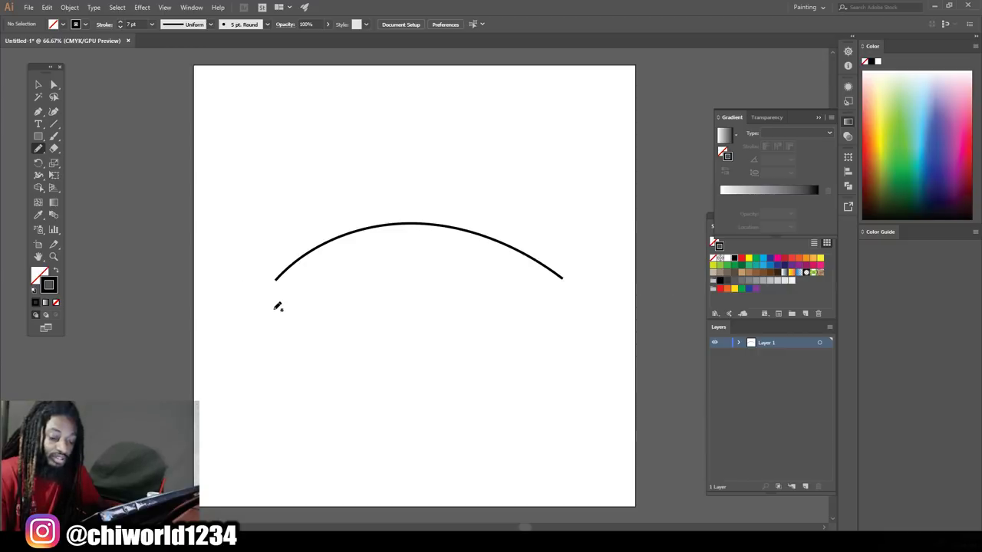
mouse_move(290, 311)
mouse_down()
mouse_move(367, 323)
mouse_move(488, 319)
mouse_up()
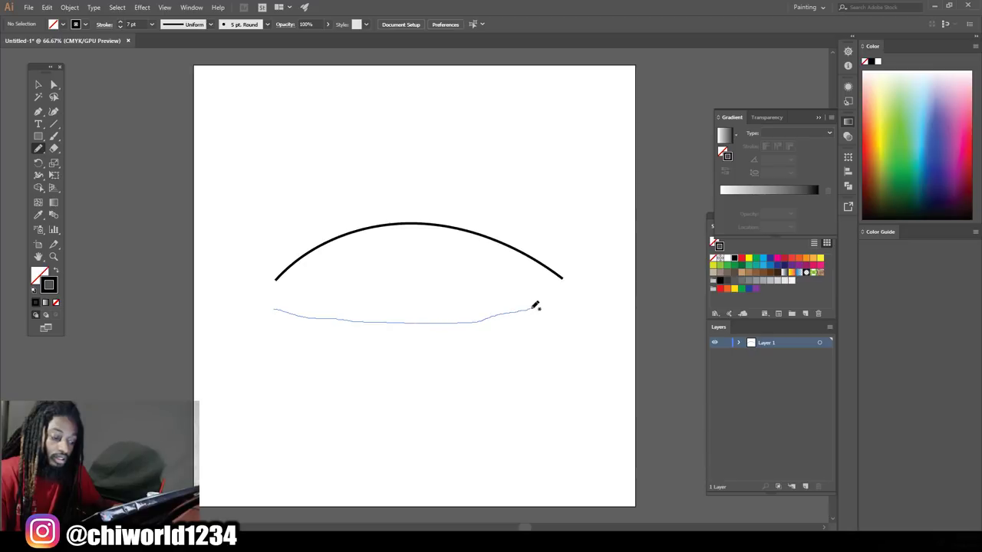
drag(562, 297, 562, 298)
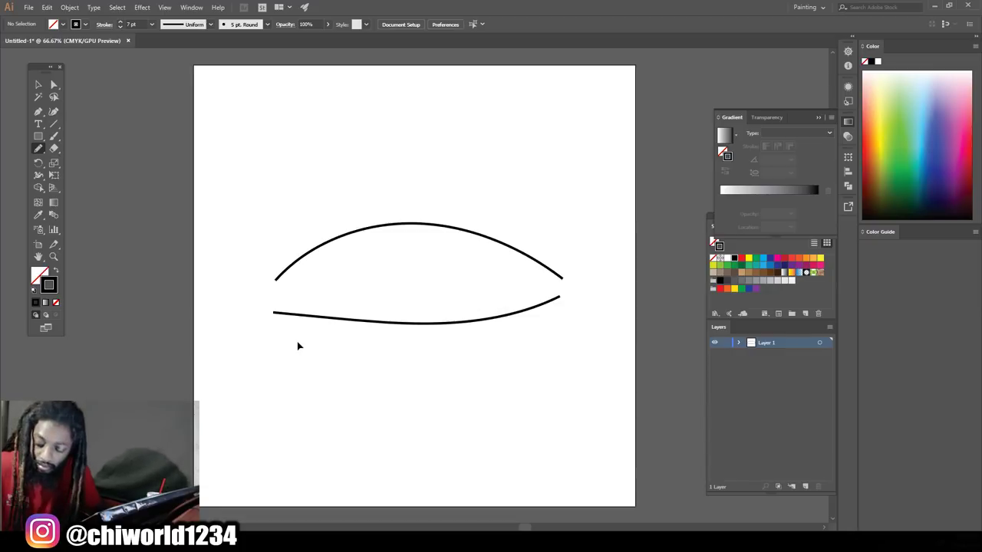
key(ctrl+z)
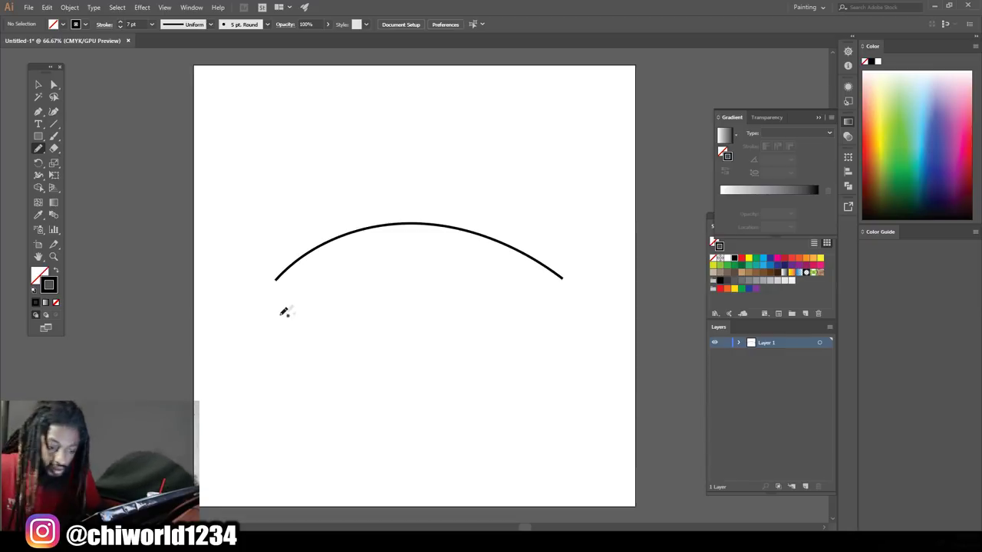
Draw a shallow freehand curve sagging downward below the arc, spanning about the same width
mouse_move(287, 315)
mouse_down()
mouse_move(359, 322)
mouse_move(514, 312)
mouse_up()
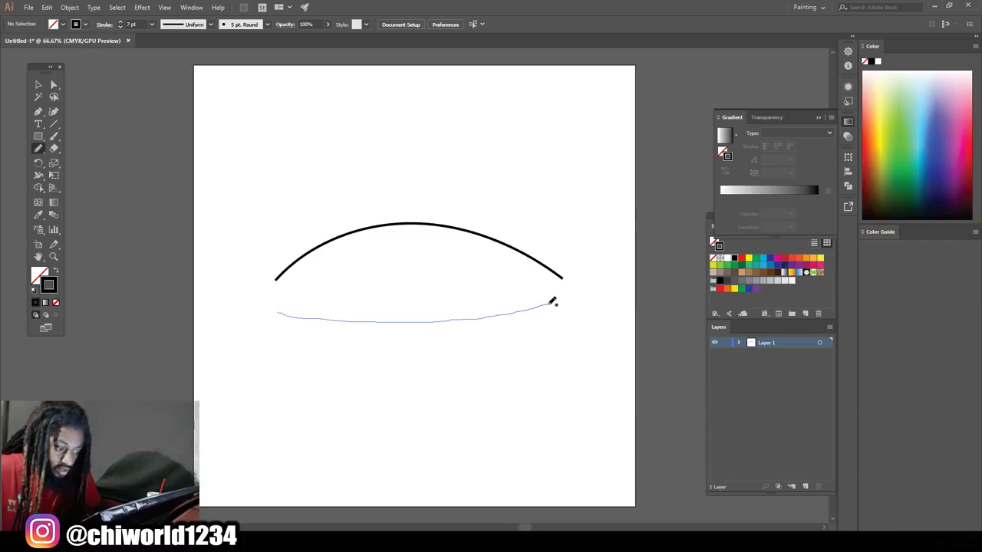
drag(562, 299, 564, 298)
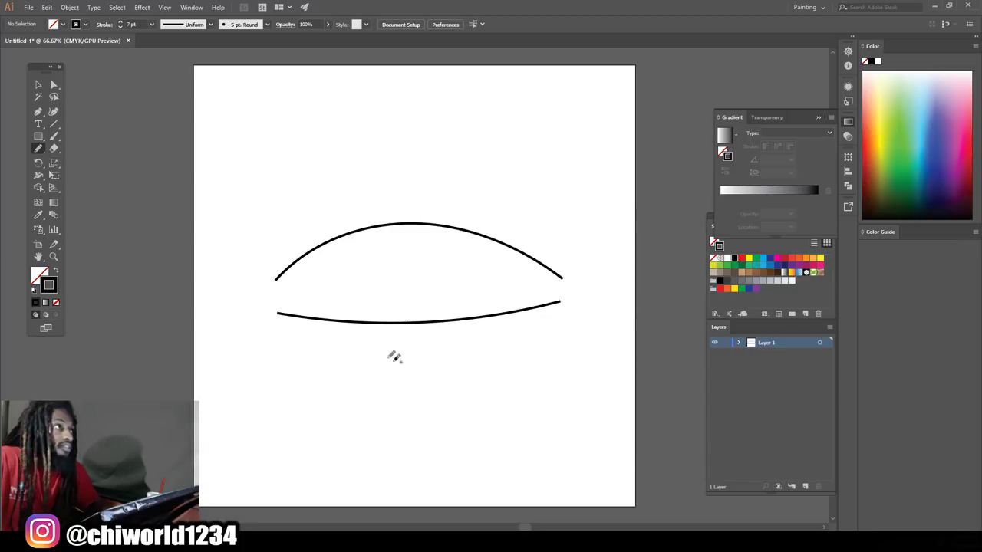
key(ctrl+minus)
key(ctrl+minus)
key(ctrl+plus)
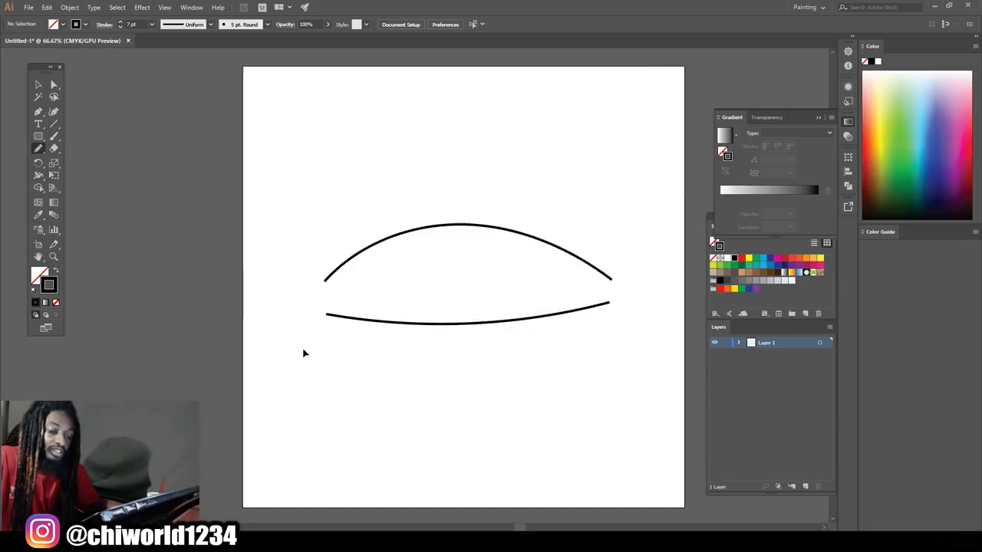
key(ctrl+plus)
key(ctrl+plus)
key(ctrl+minus)
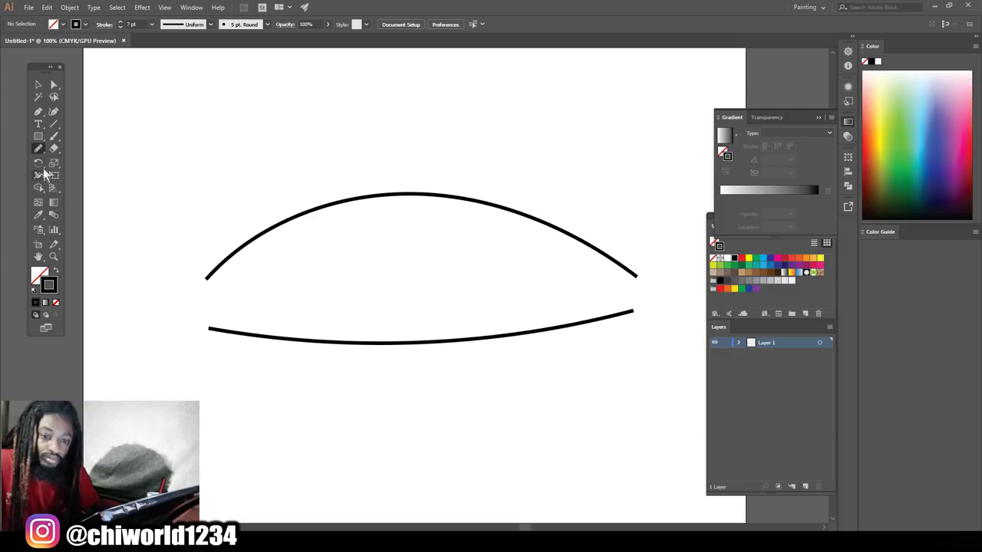
click(38, 84)
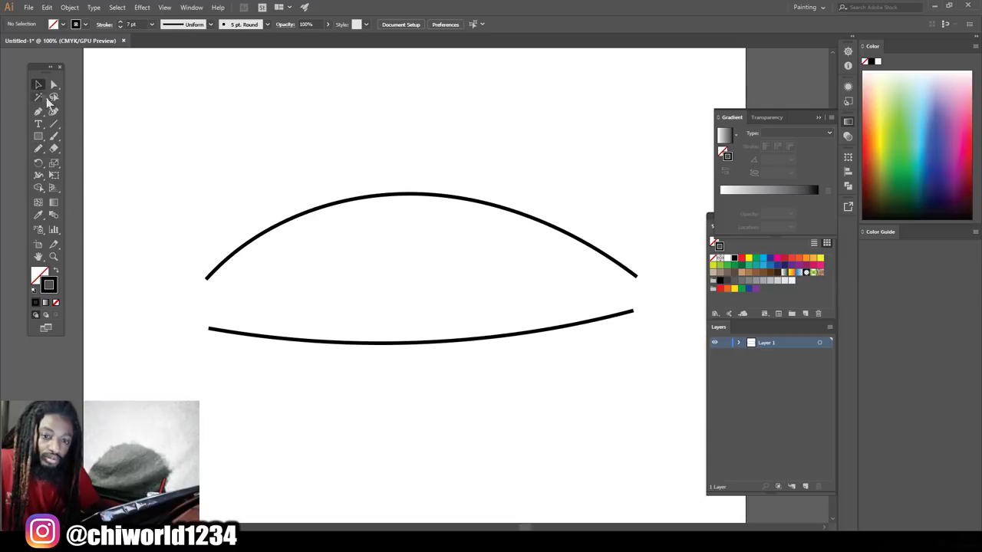
click(271, 339)
drag(209, 326, 208, 315)
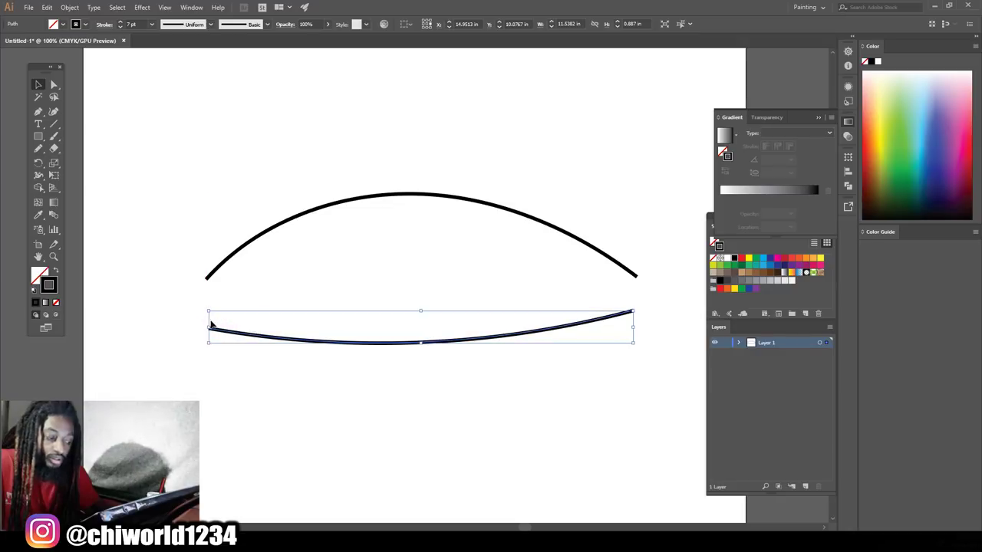
click(178, 387)
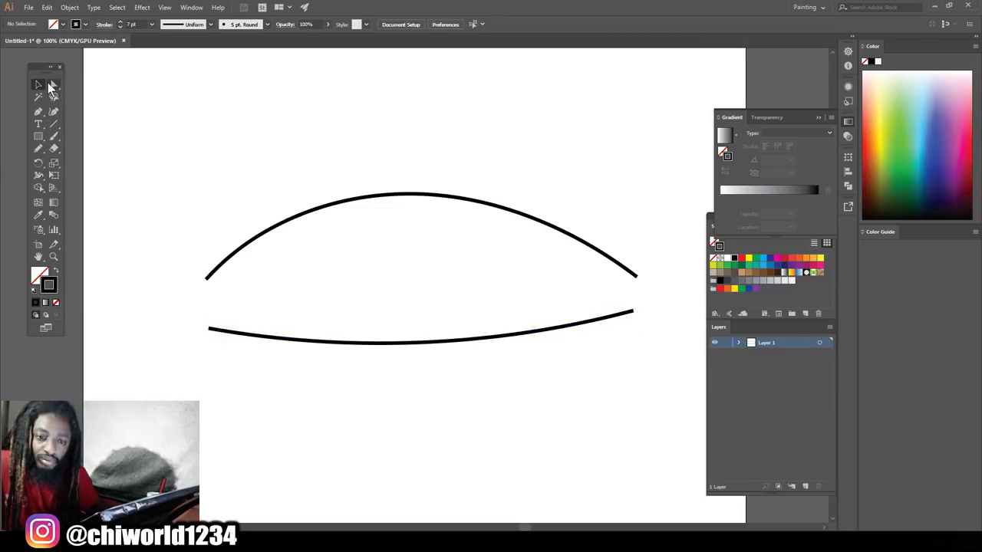
click(39, 112)
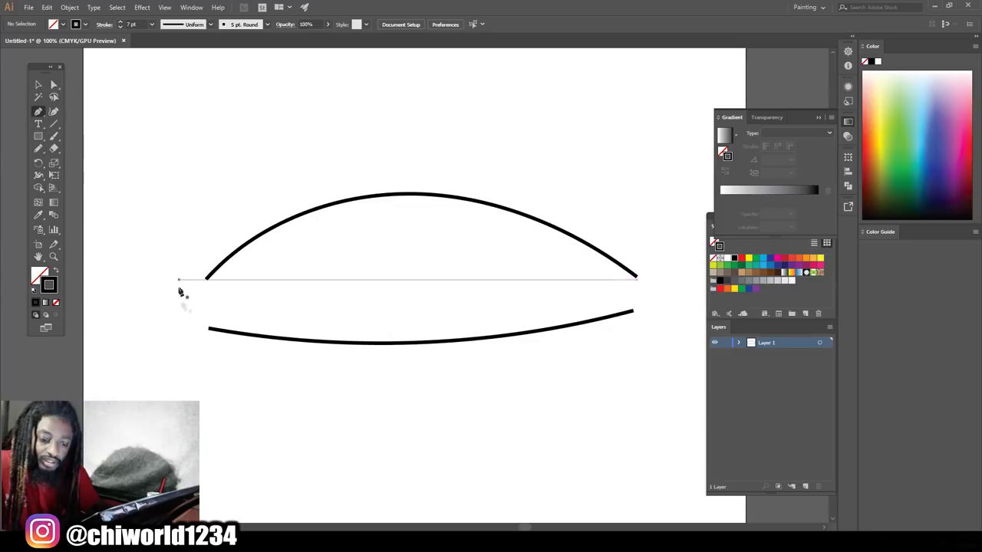
click(209, 331)
mouse_move(209, 331)
mouse_down()
mouse_move(281, 449)
mouse_move(329, 404)
mouse_move(199, 332)
mouse_move(208, 321)
mouse_up()
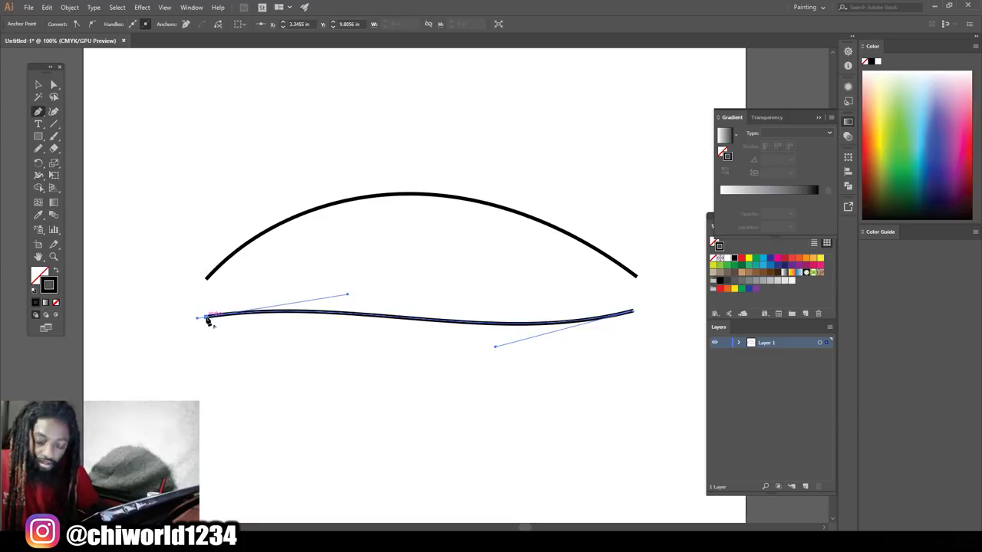
key(ctrl+z)
key(ctrl+z)
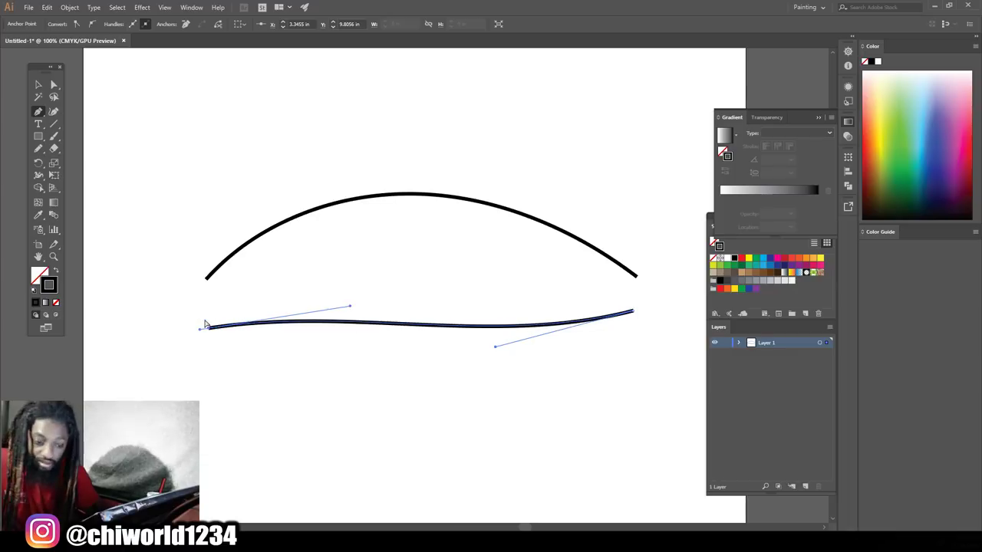
key(v)
key(ctrl+shift+a)
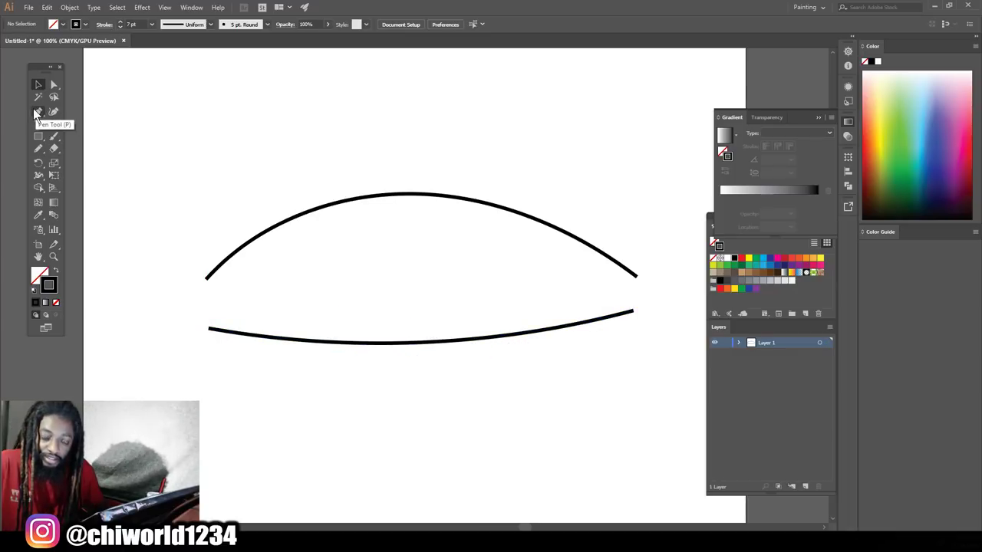
Move both end anchors of the lower curve up toward the ends of the upper arc, keeping its curve smooth
click(35, 112)
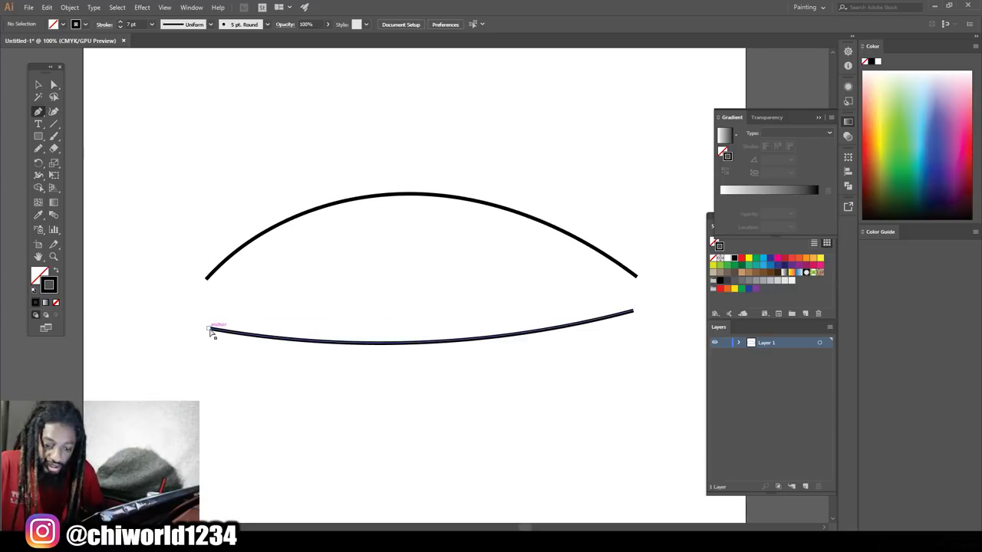
drag(209, 330, 206, 313)
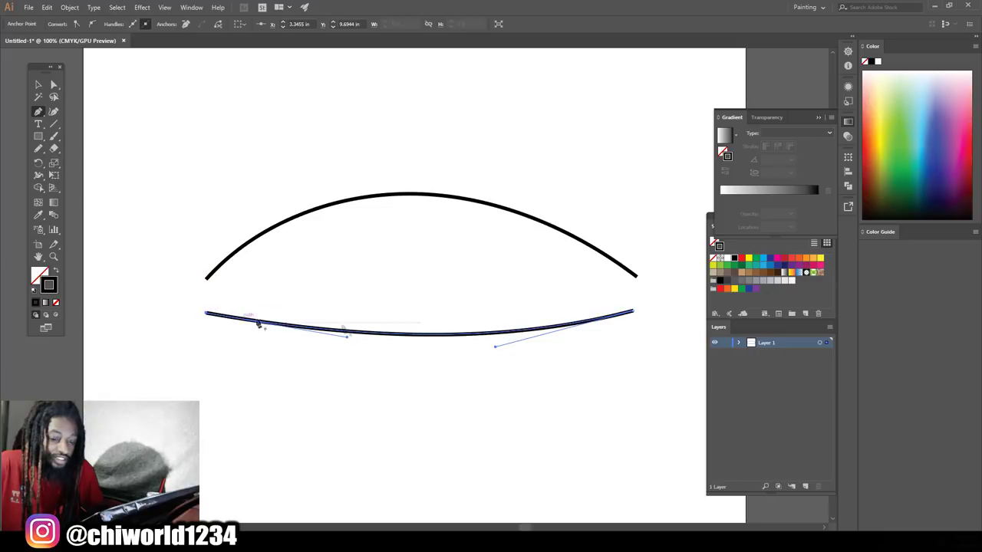
drag(633, 313, 635, 297)
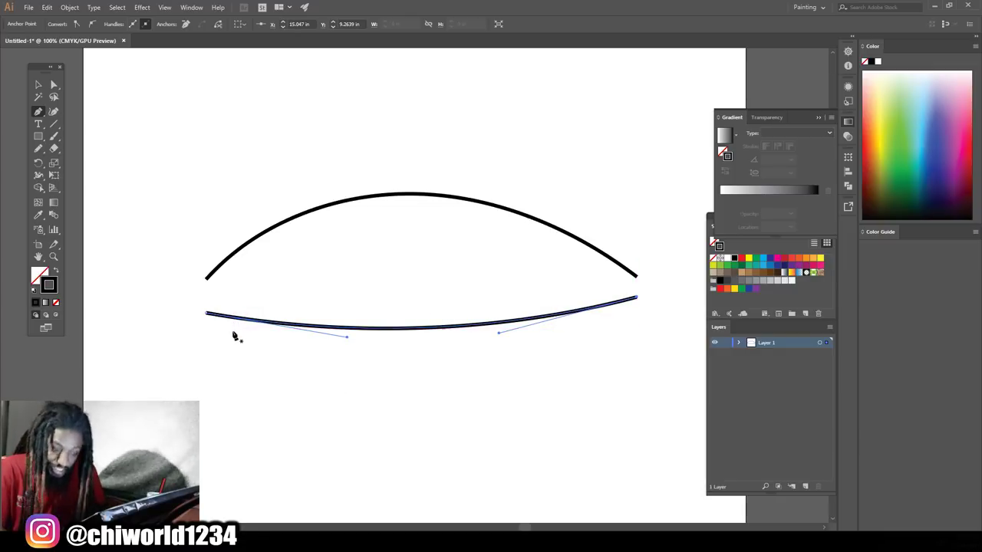
scroll(230, 330, down, 2)
scroll(230, 331, up, 2)
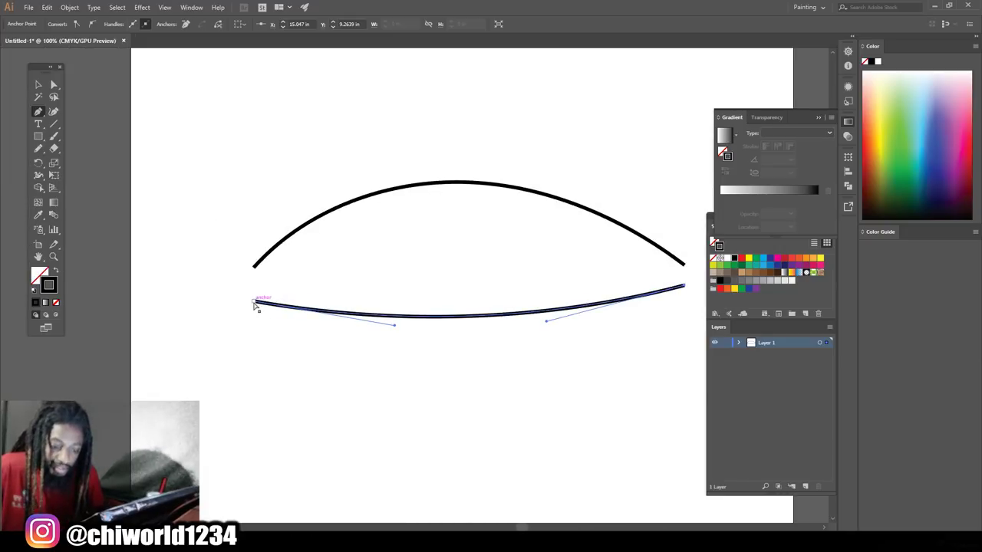
Raise the left end anchor of the lower curve closer to the left end of the upper arc
drag(254, 304, 253, 292)
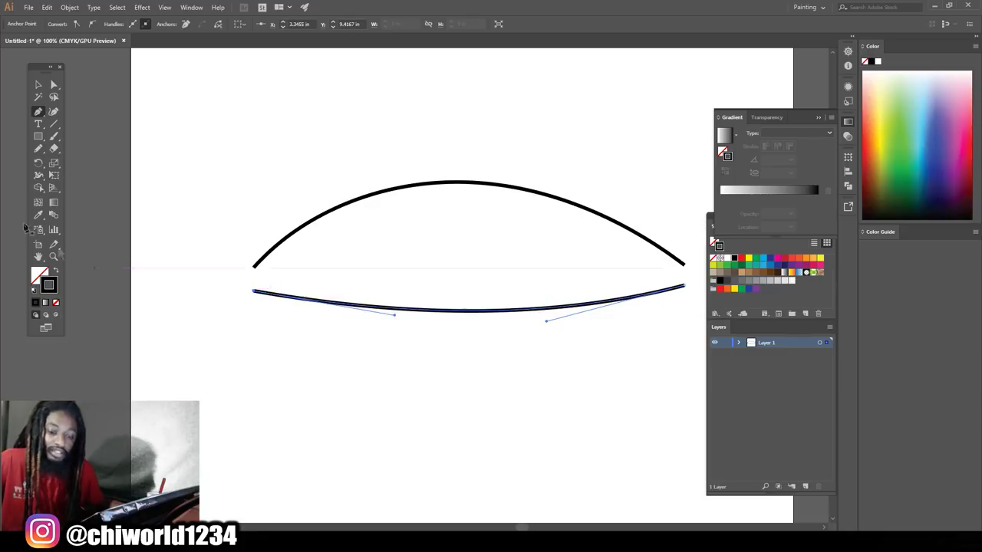
Draw an ellipse about 1.81 in wide and 1.24 in high over the curves' left ends and tilt it slightly counterclockwise
click(39, 139)
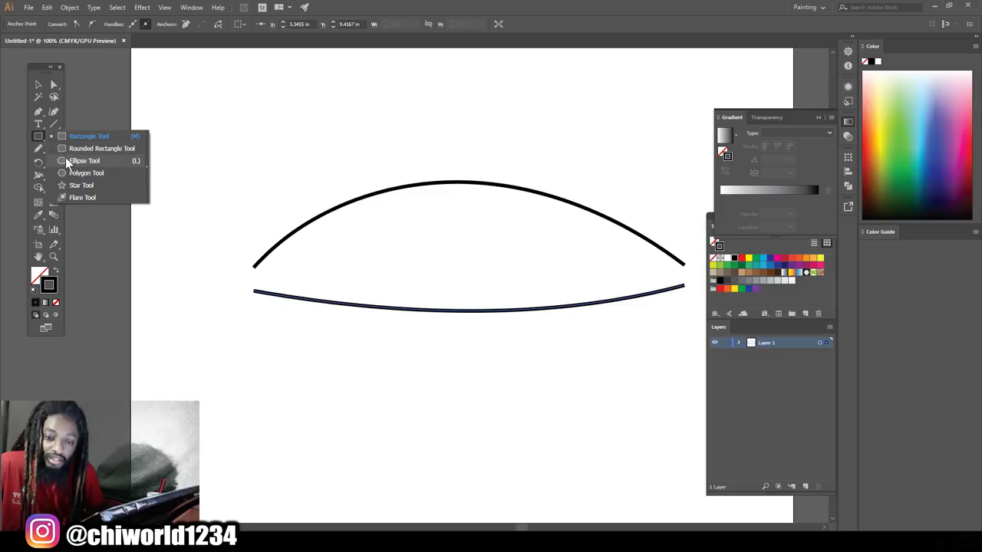
click(65, 158)
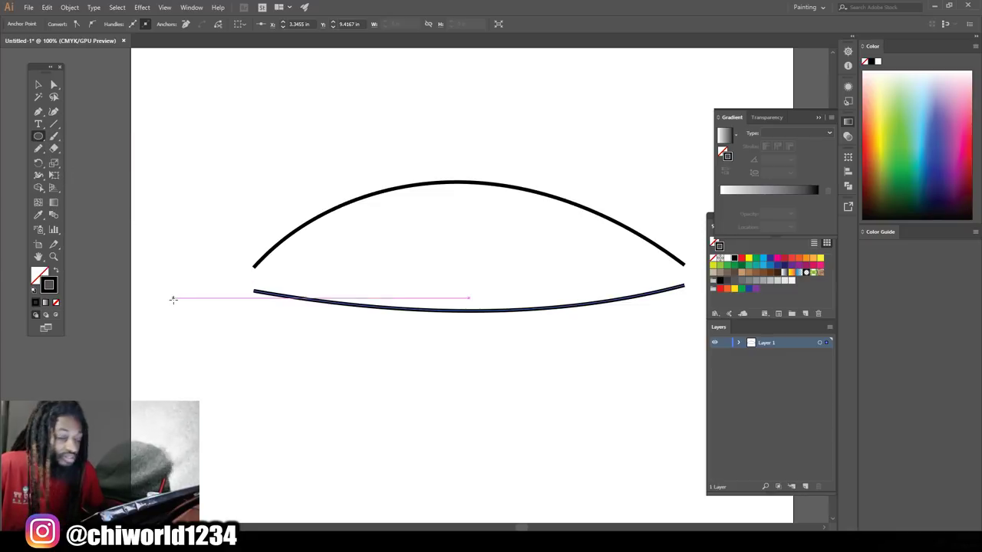
drag(203, 306, 270, 261)
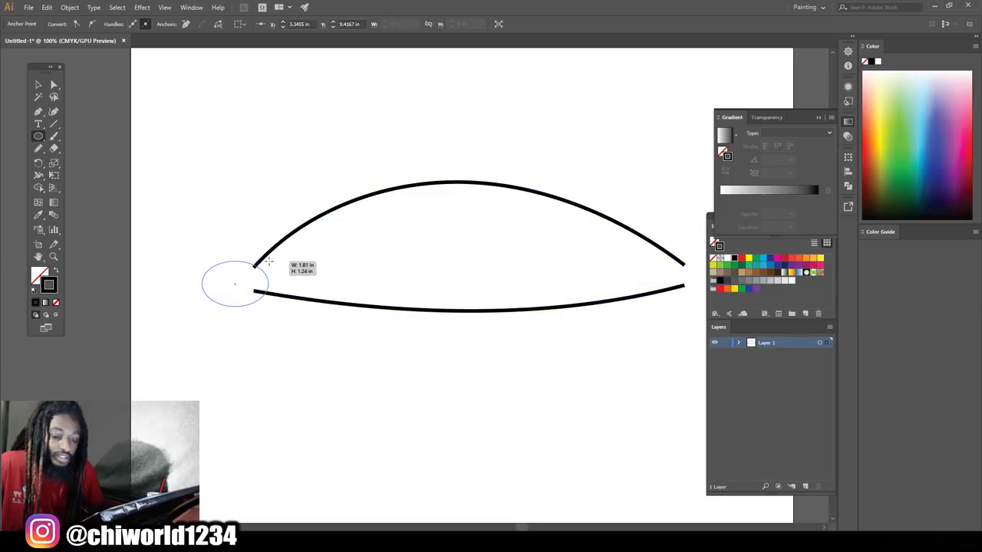
drag(270, 261, 269, 261)
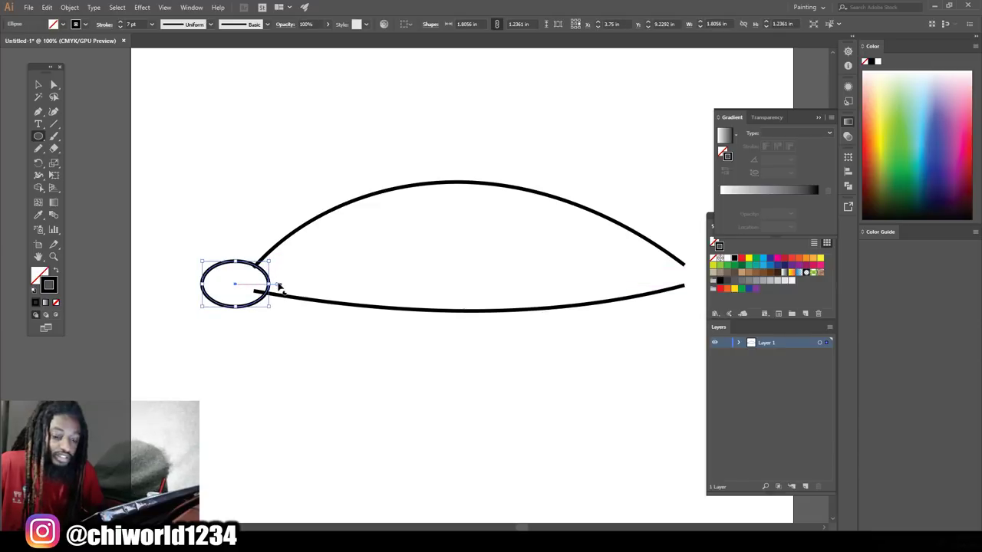
drag(270, 304, 278, 299)
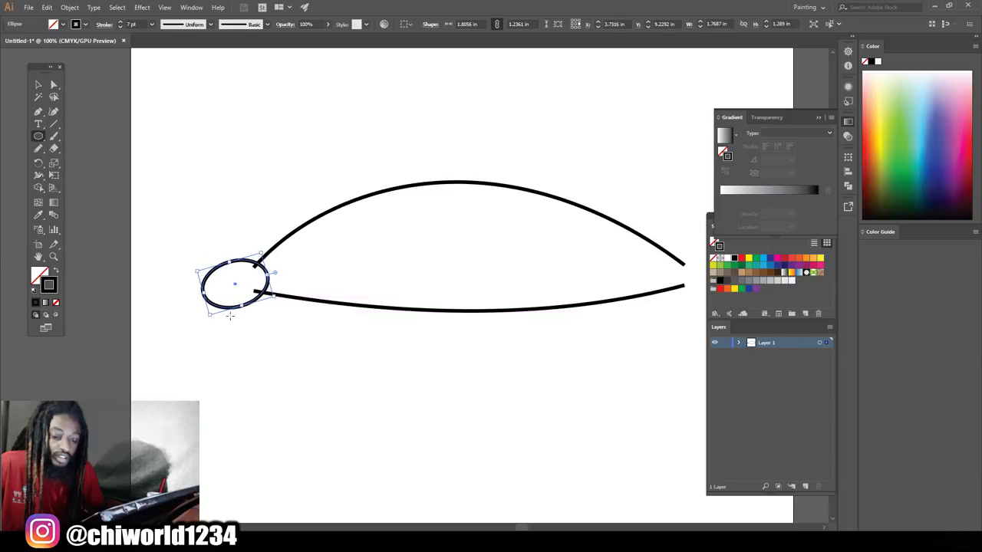
drag(207, 317, 202, 313)
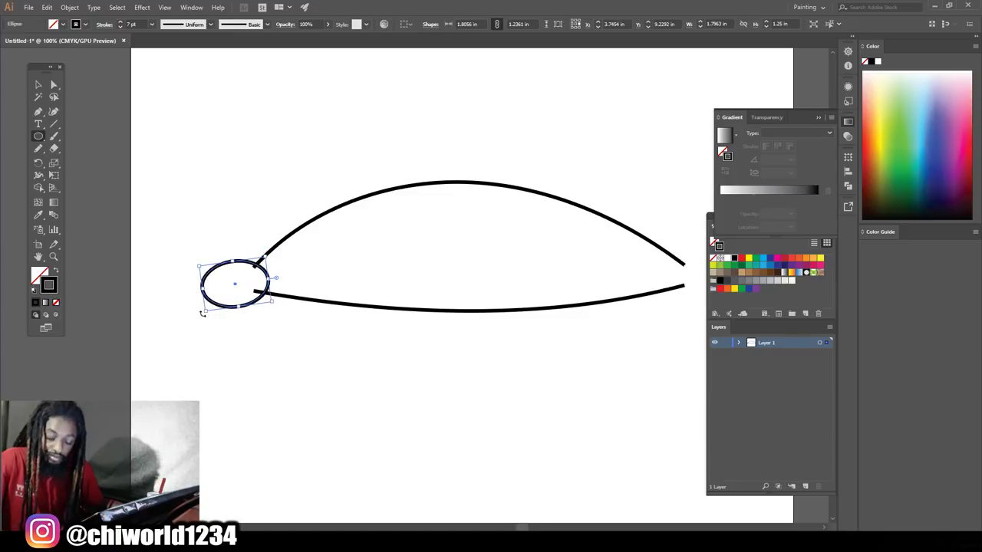
Copy the left ellipse onto the right ends of the two curves and tilt the copy clockwise
scroll(242, 315, down, 2)
scroll(242, 316, right, 3)
scroll(242, 315, up, 2)
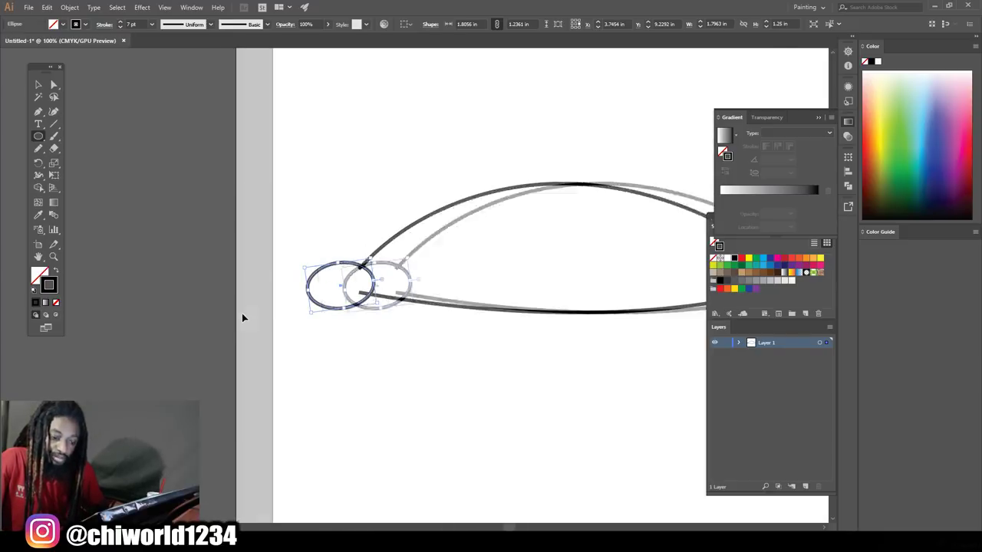
scroll(242, 313, right, 3)
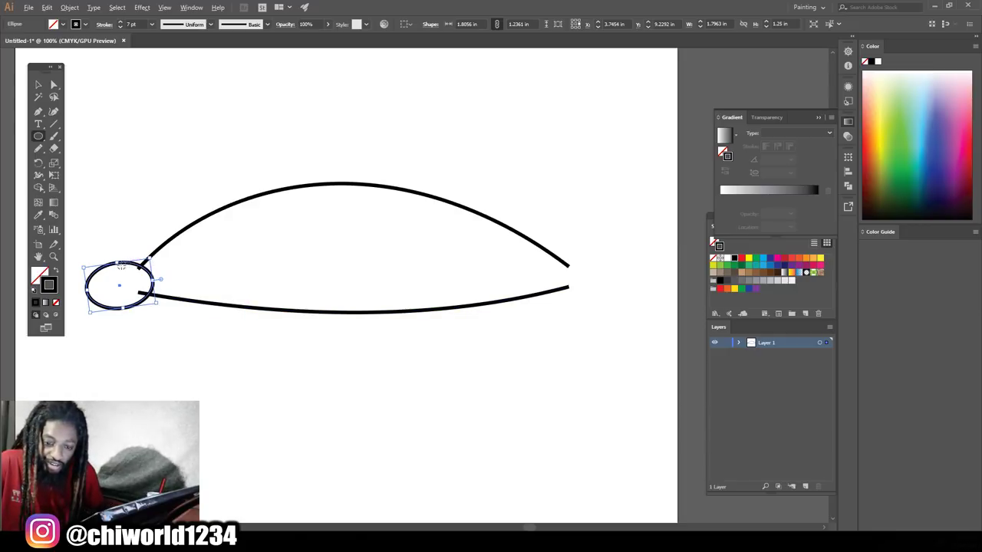
click(35, 86)
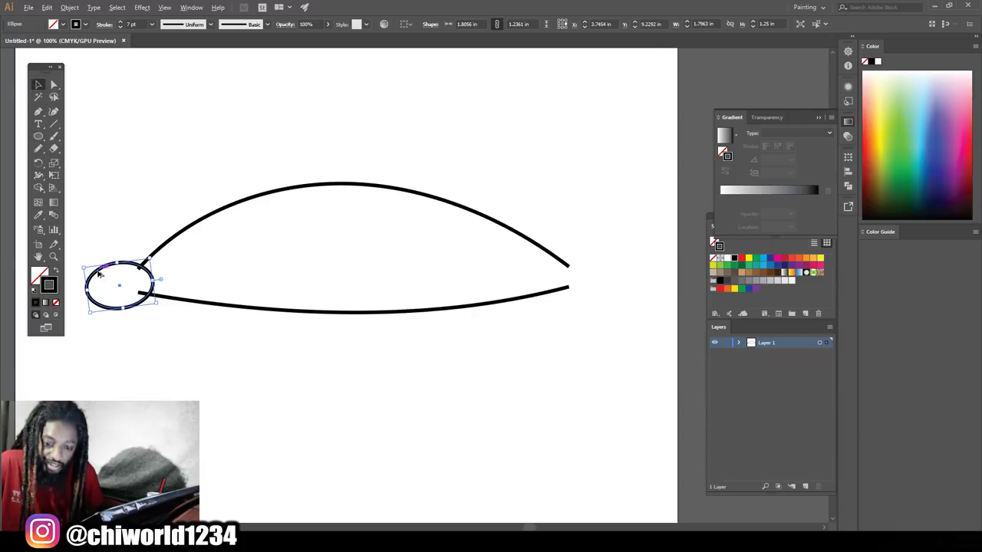
drag(97, 275, 566, 264)
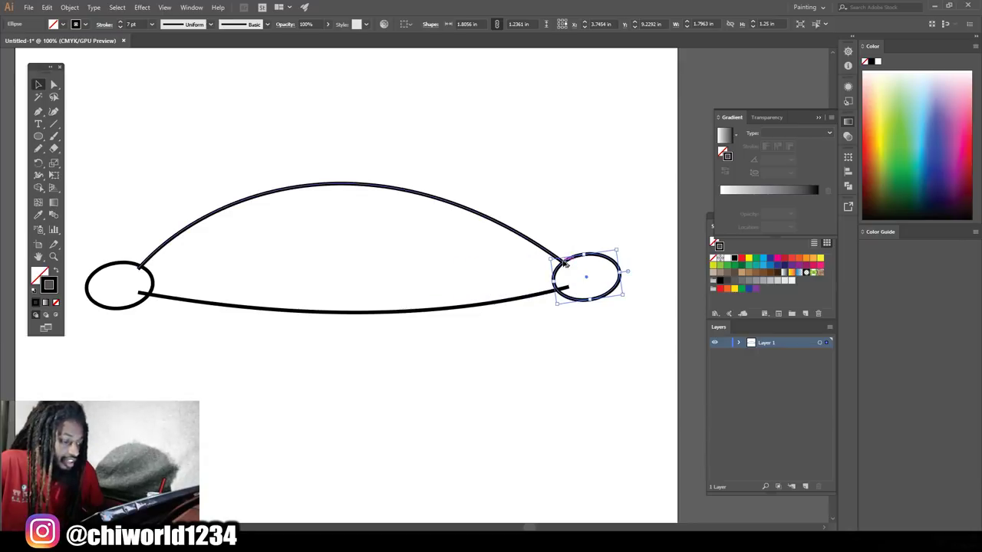
drag(621, 246, 610, 264)
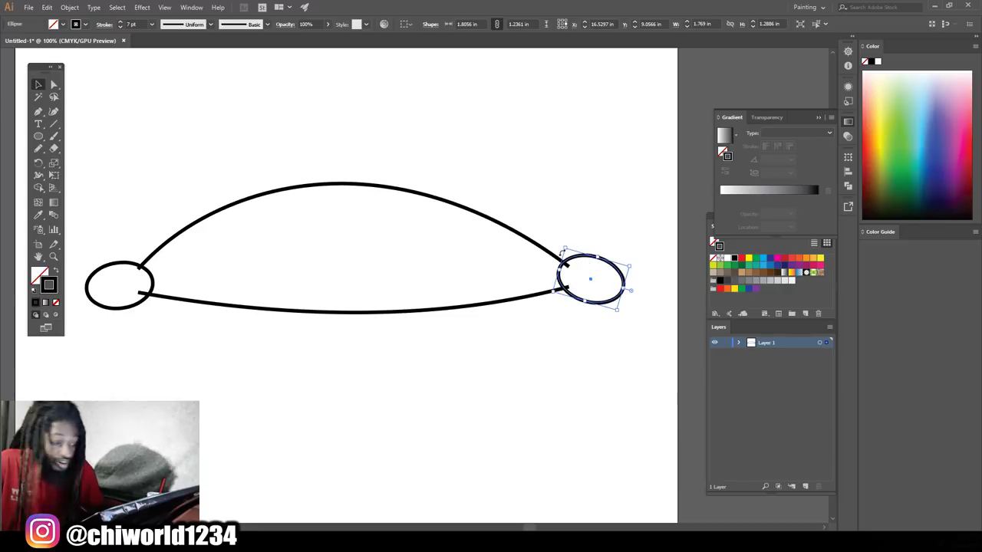
Place a copy of the right ellipse inside the outline's upper right area, widened to about 2.01 in and tilted slightly clockwise
drag(575, 262, 399, 223)
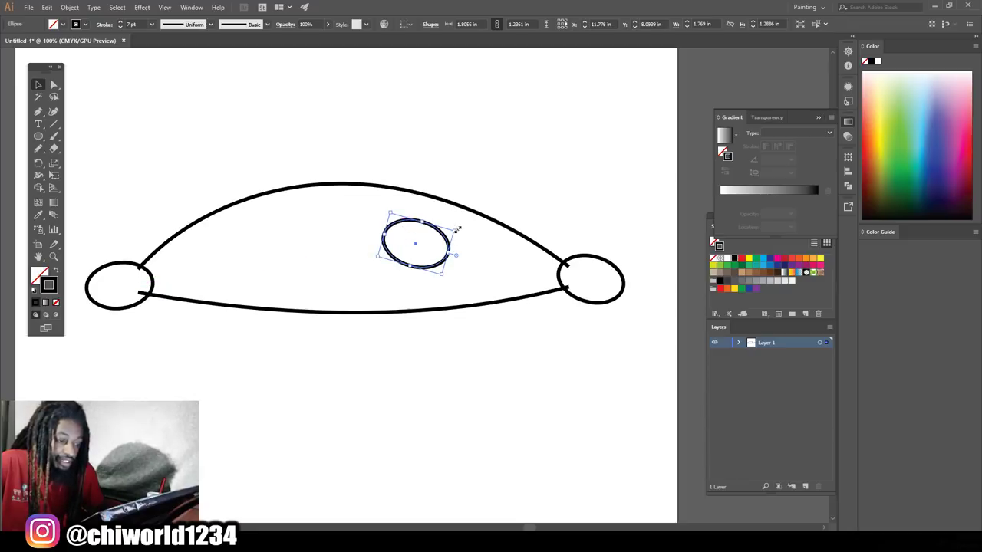
drag(459, 227, 463, 220)
key(ctrl+z)
drag(409, 261, 401, 251)
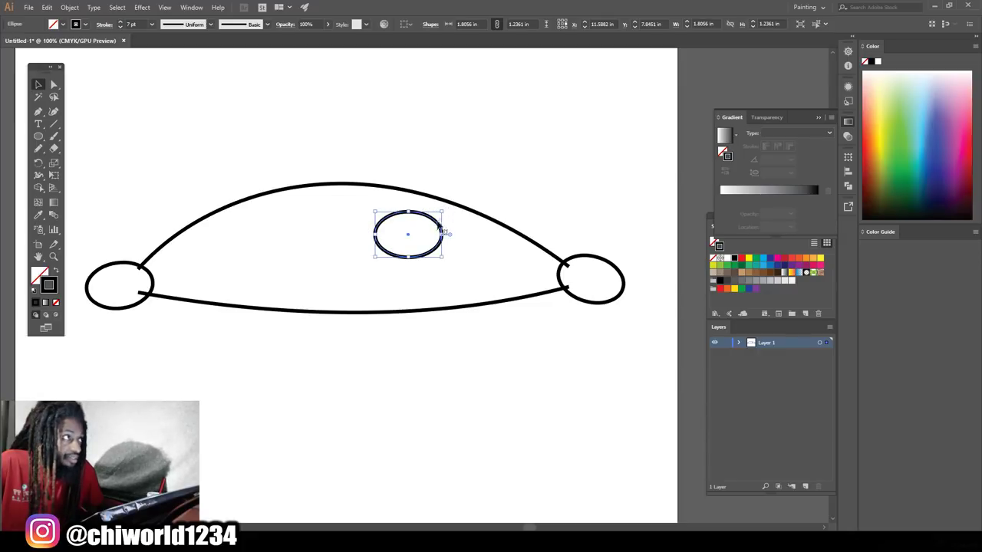
drag(444, 235, 455, 218)
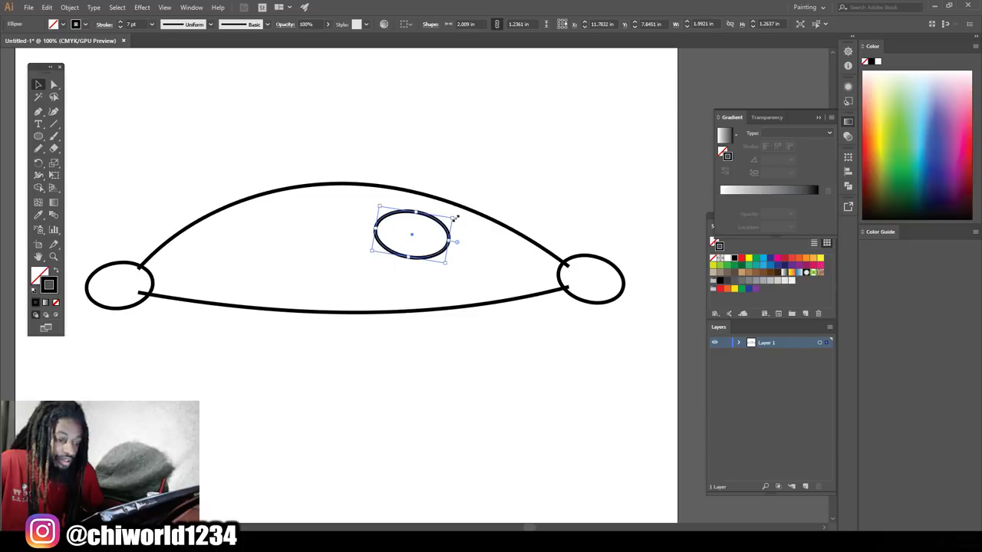
Reduce the inner ellipse's stroke weight to 4 pt and deselect it
click(128, 24)
scroll(128, 24, down, 2)
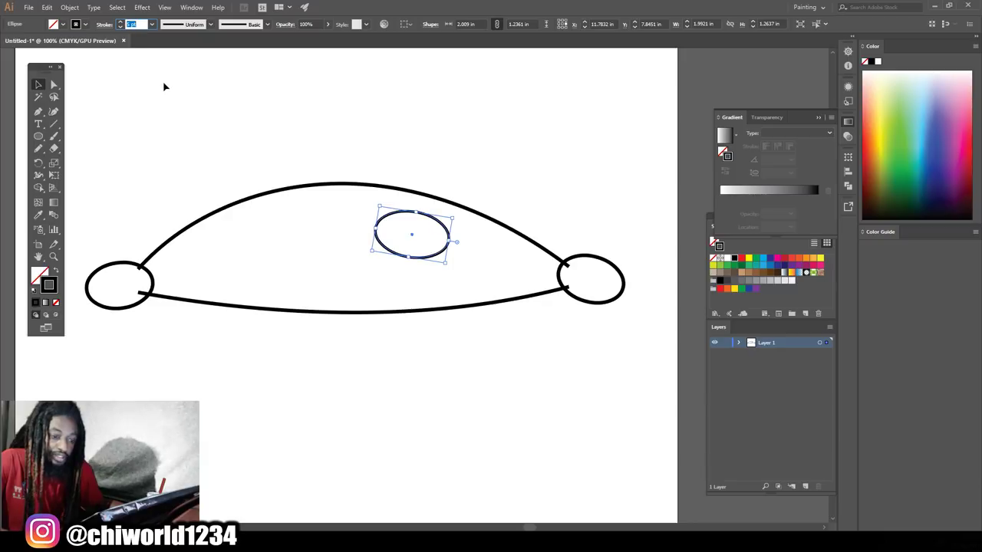
key(Down)
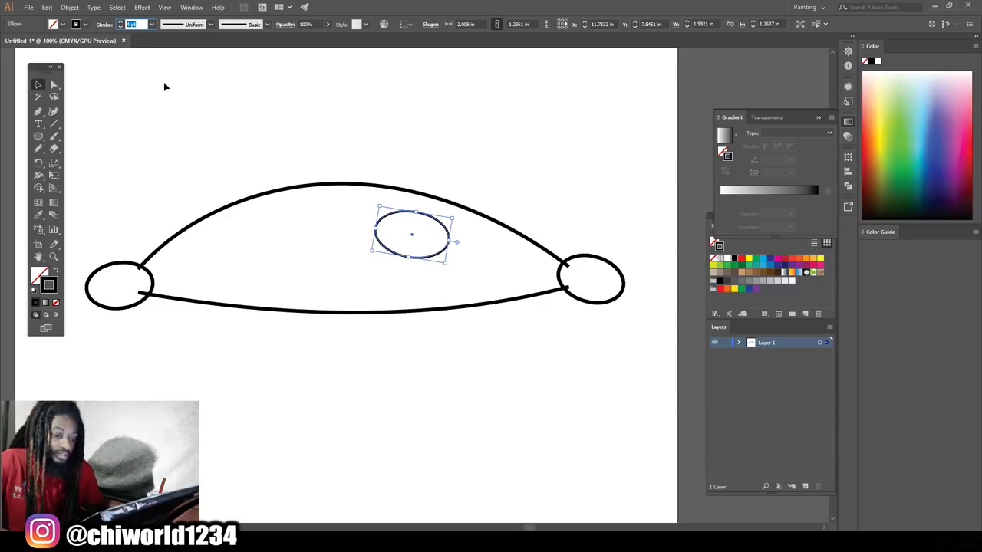
click(327, 339)
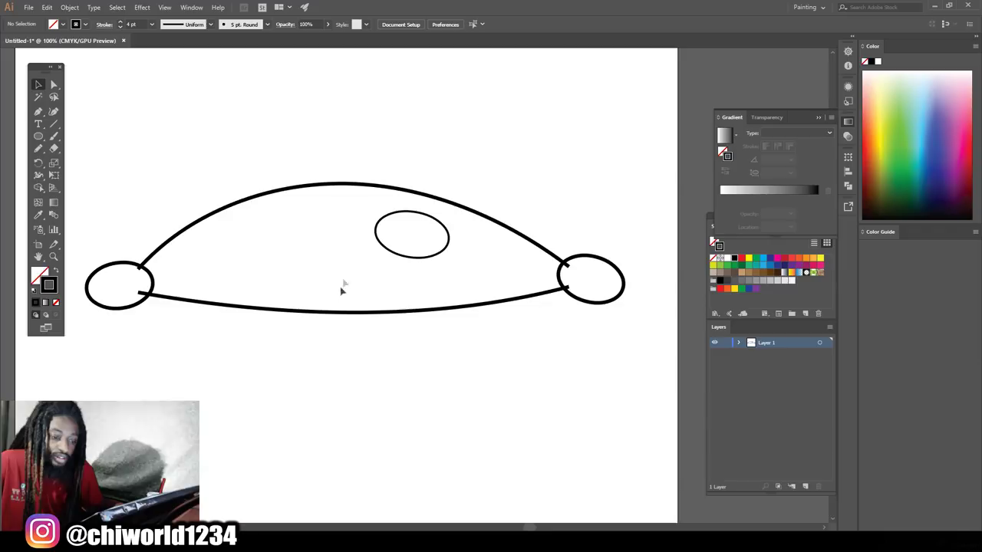
click(377, 229)
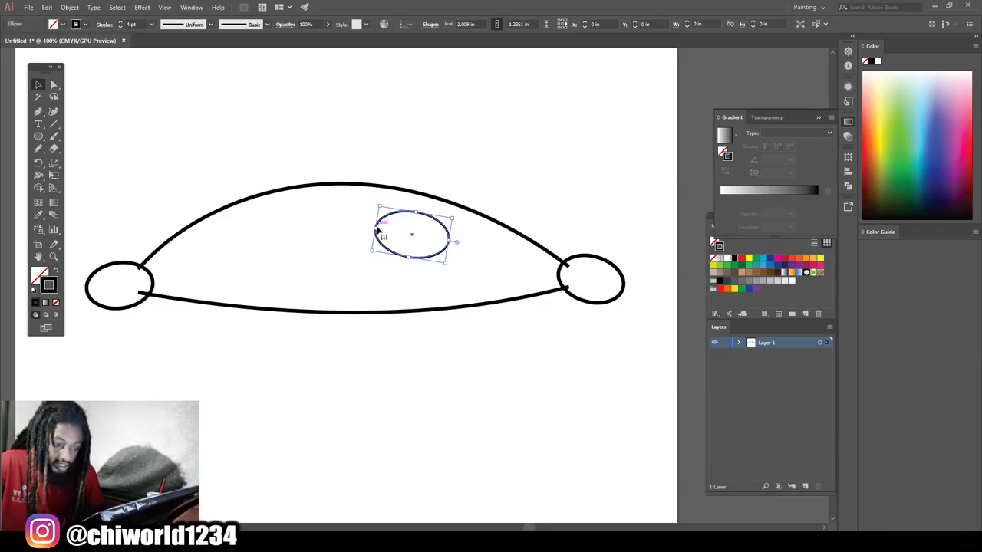
drag(378, 222, 218, 221)
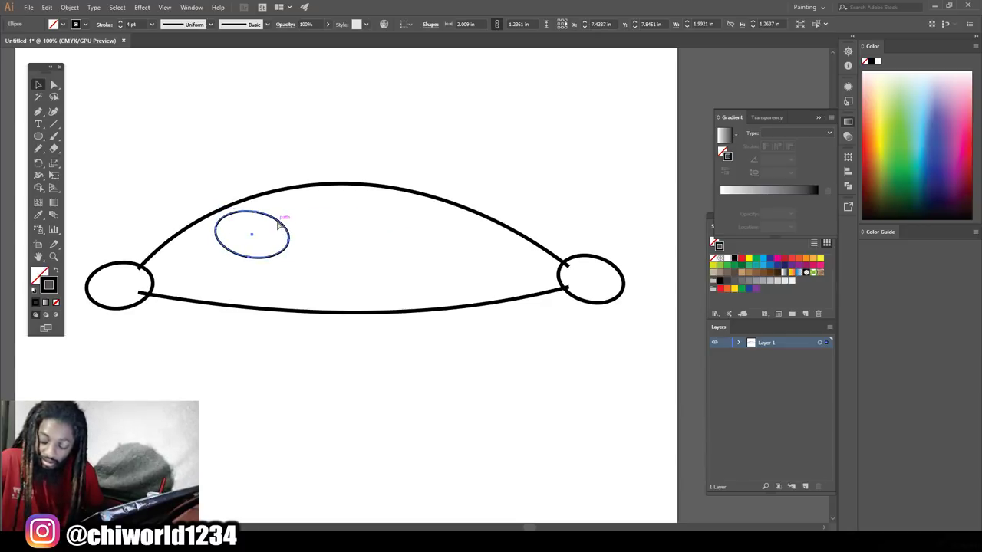
key(ctrl+z)
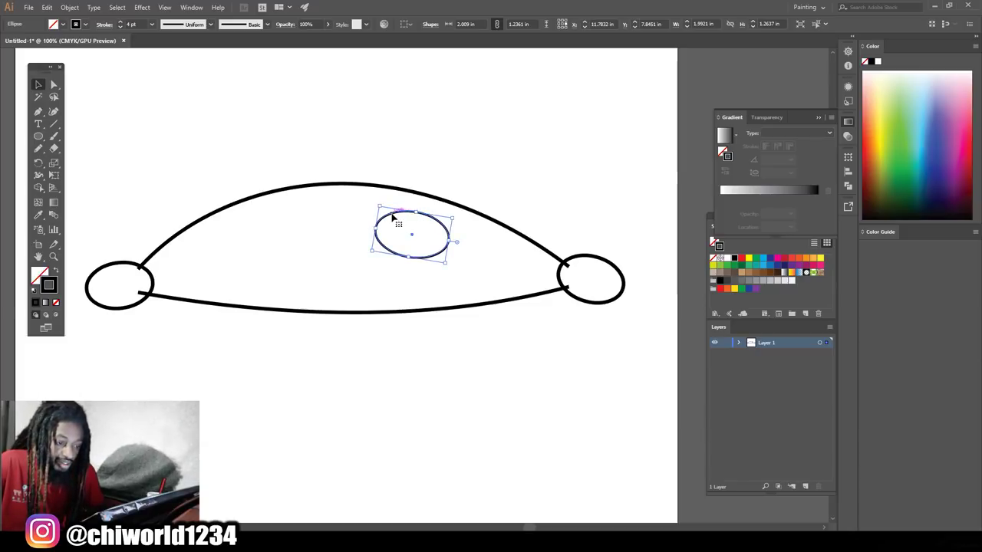
Copy the inner ellipse to the outline's upper left area, tilt it counterclockwise and shrink it to about 1.57 by 0.96 in
drag(392, 218, 243, 216)
drag(304, 215, 293, 204)
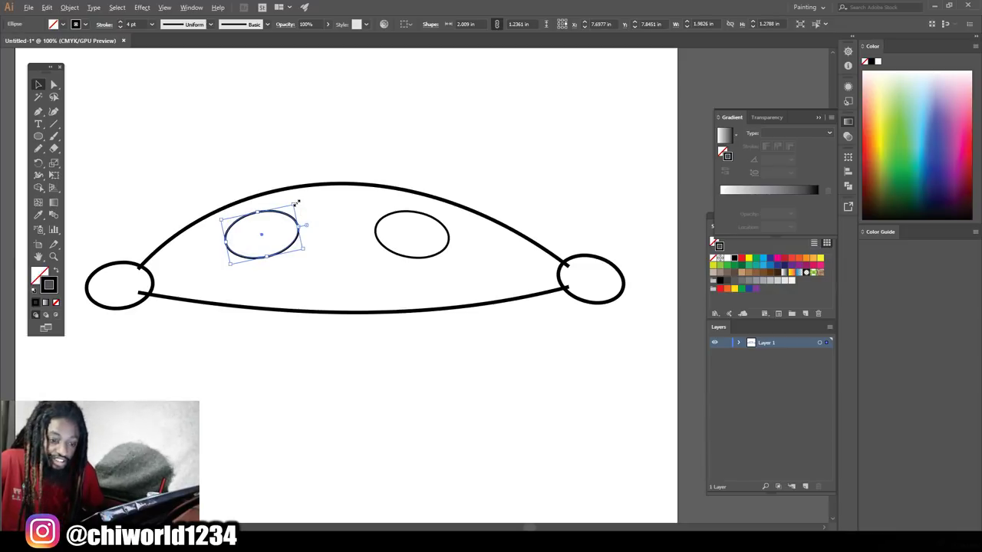
drag(296, 202, 284, 207)
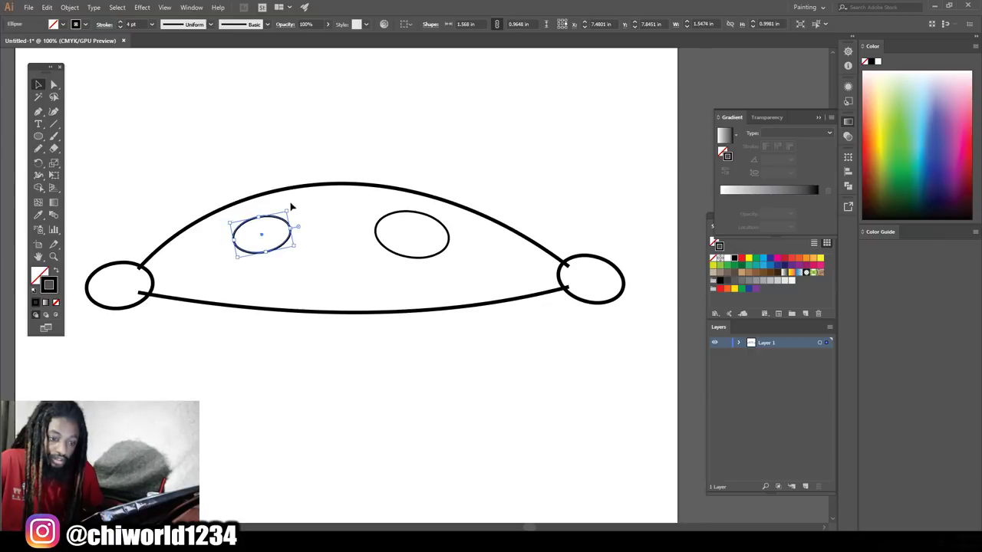
drag(291, 205, 263, 216)
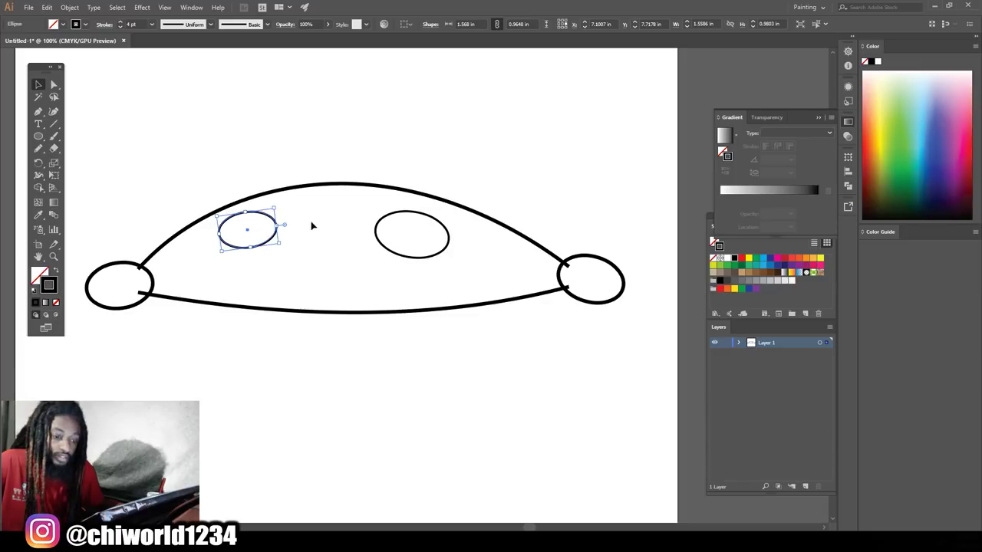
Rotate the whole drawing slightly counterclockwise so its right end sits higher, and deselect it
mouse_move(106, 374)
mouse_down()
mouse_move(418, 207)
mouse_move(642, 169)
mouse_up()
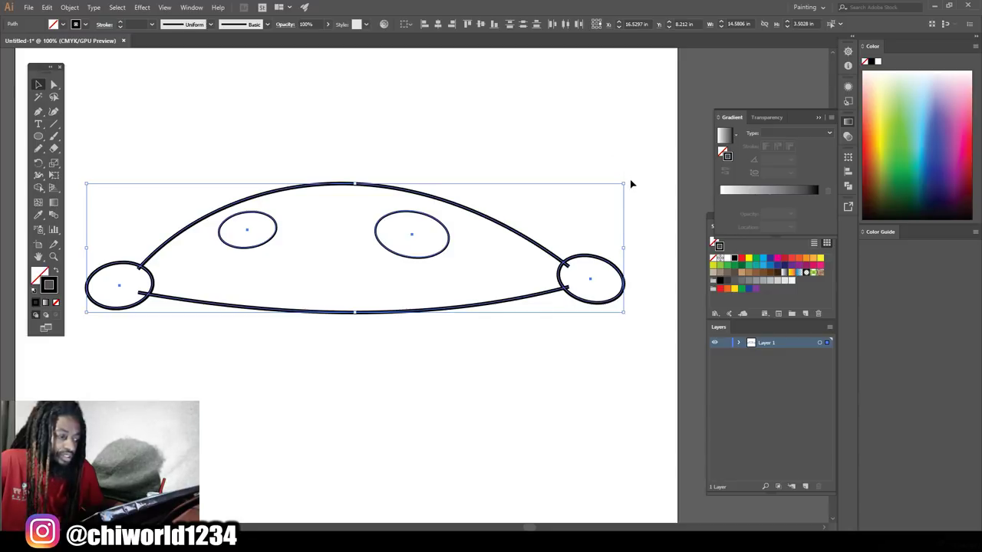
drag(627, 180, 620, 153)
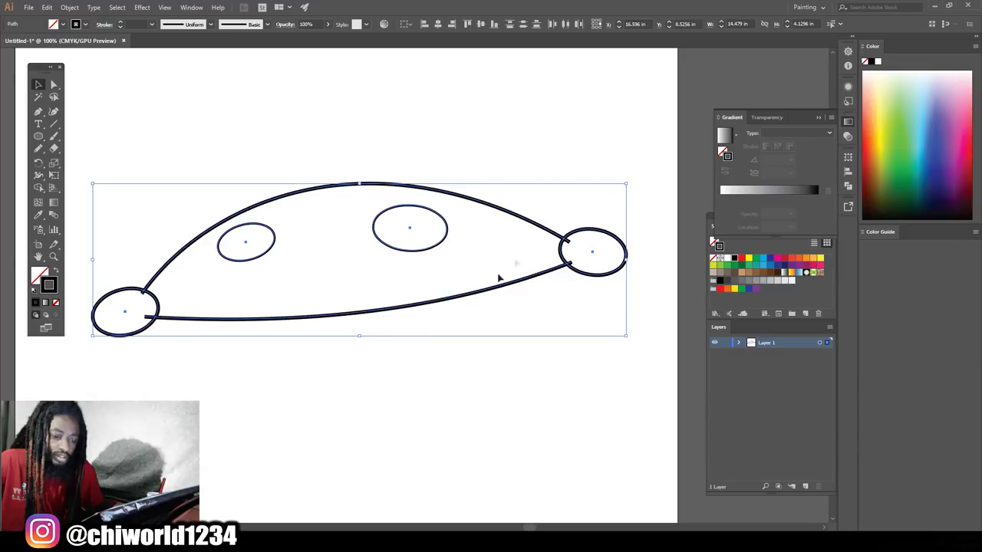
click(388, 367)
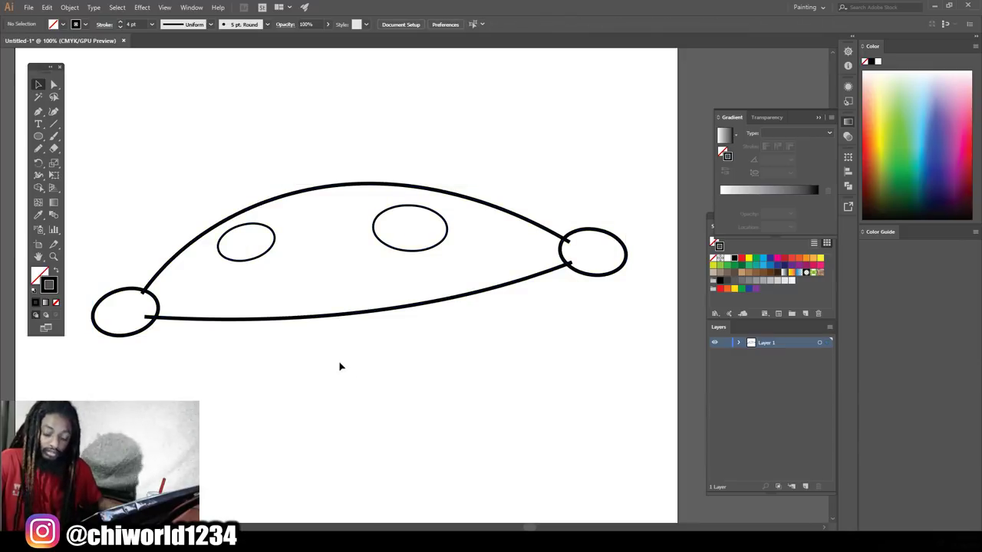
key(ctrl+minus)
key(ctrl+plus)
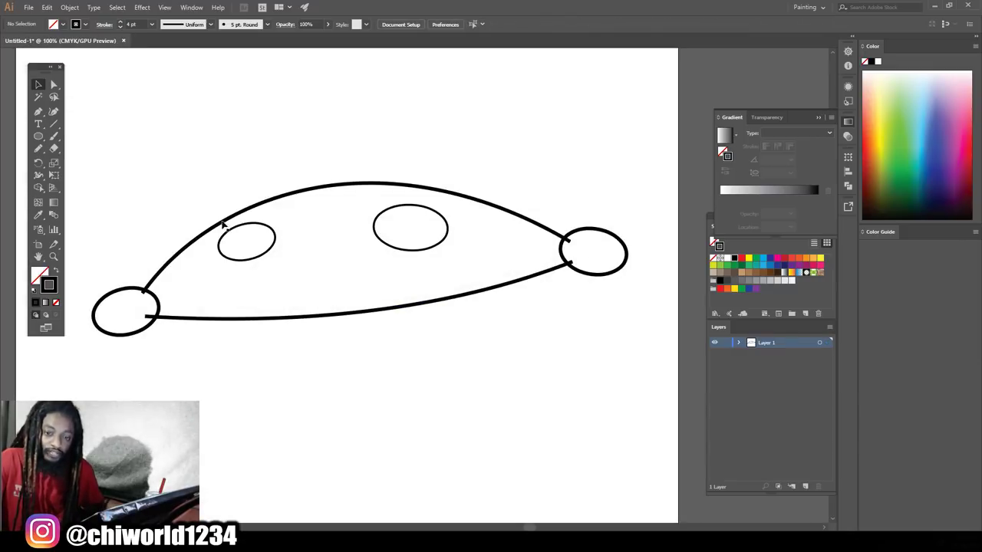
click(39, 149)
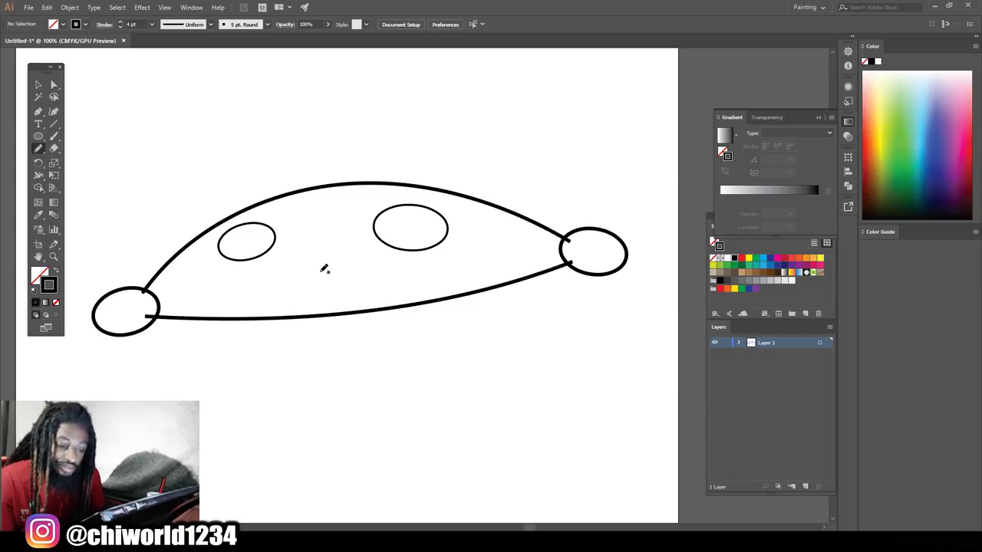
mouse_move(320, 272)
mouse_down()
mouse_move(280, 278)
mouse_move(270, 261)
mouse_move(275, 241)
mouse_move(310, 238)
mouse_up()
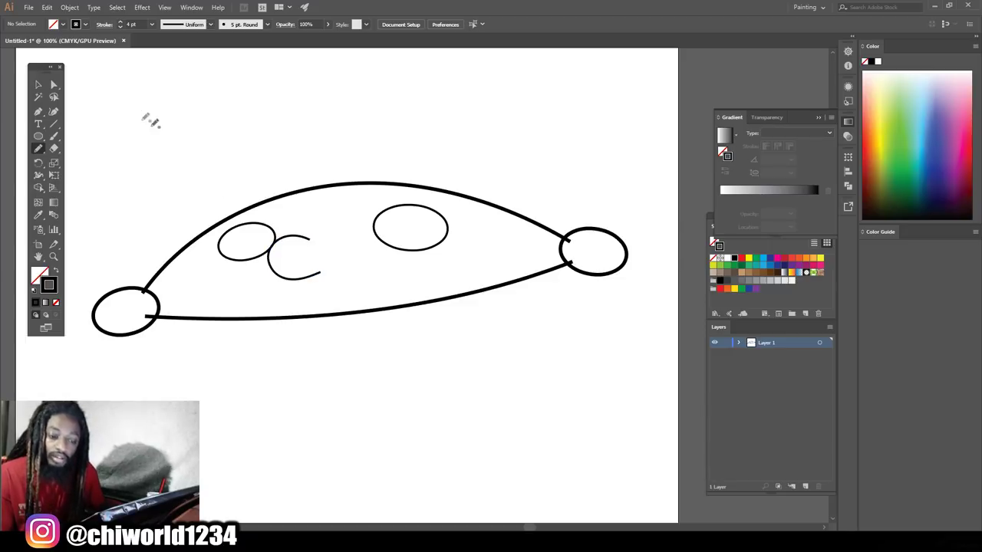
click(38, 85)
click(274, 266)
key(Right)
key(Right)
key(Right)
mouse_move(274, 272)
mouse_down()
mouse_move(299, 264)
mouse_move(323, 273)
mouse_up()
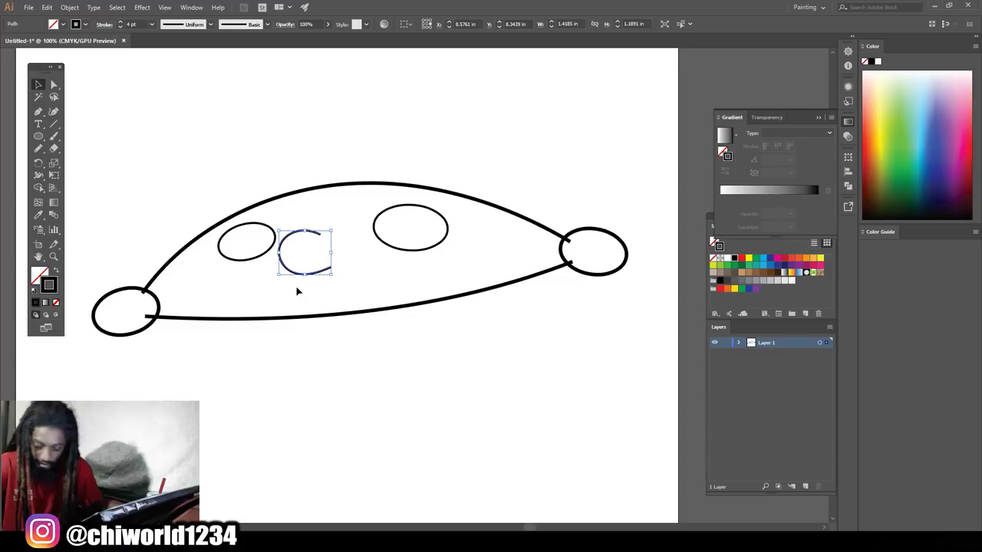
key(Delete)
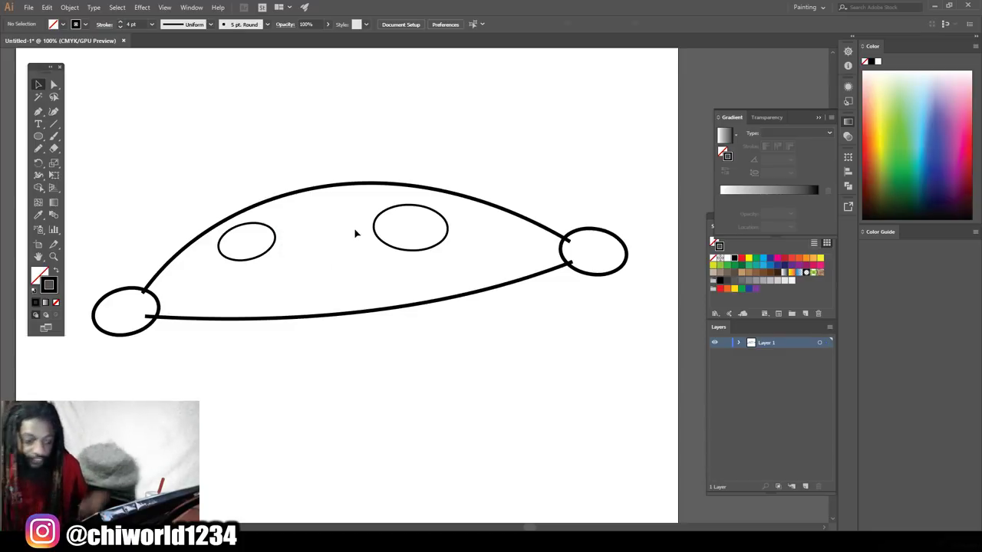
Draw a C-shaped nose between the two inner ellipses and a small curved smirk below the right one with the Pencil tool
click(39, 149)
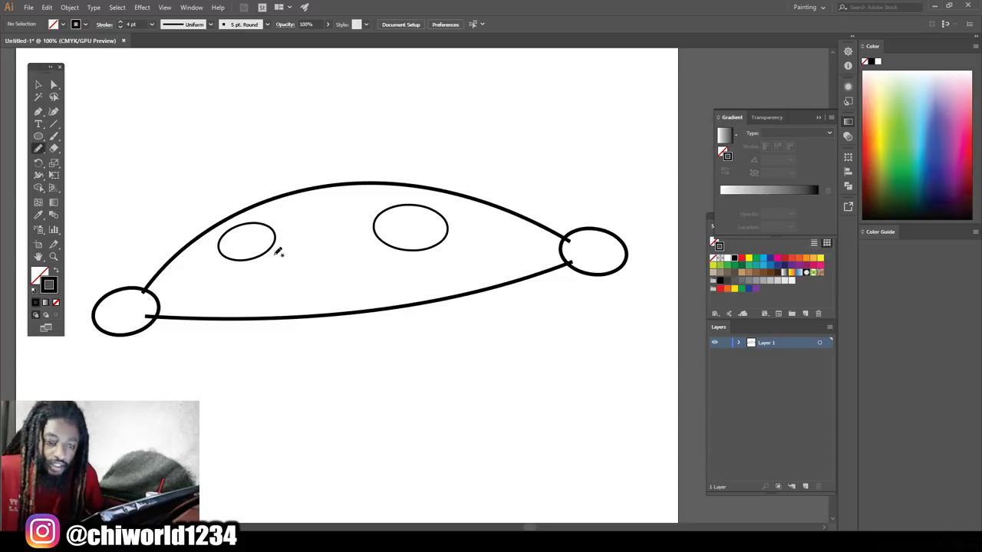
mouse_move(323, 266)
mouse_down()
mouse_move(298, 272)
mouse_move(283, 254)
mouse_move(285, 237)
mouse_move(318, 234)
mouse_up()
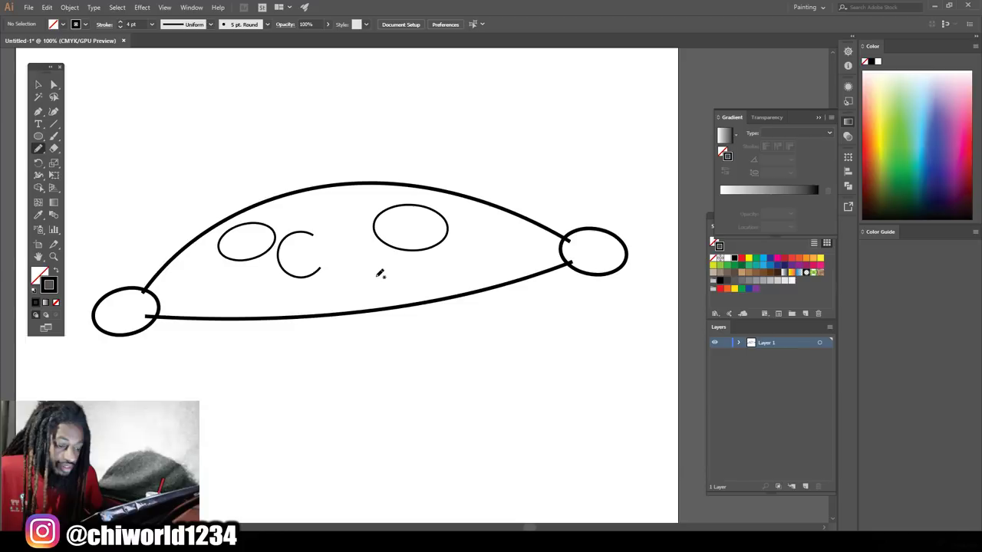
drag(389, 274, 397, 287)
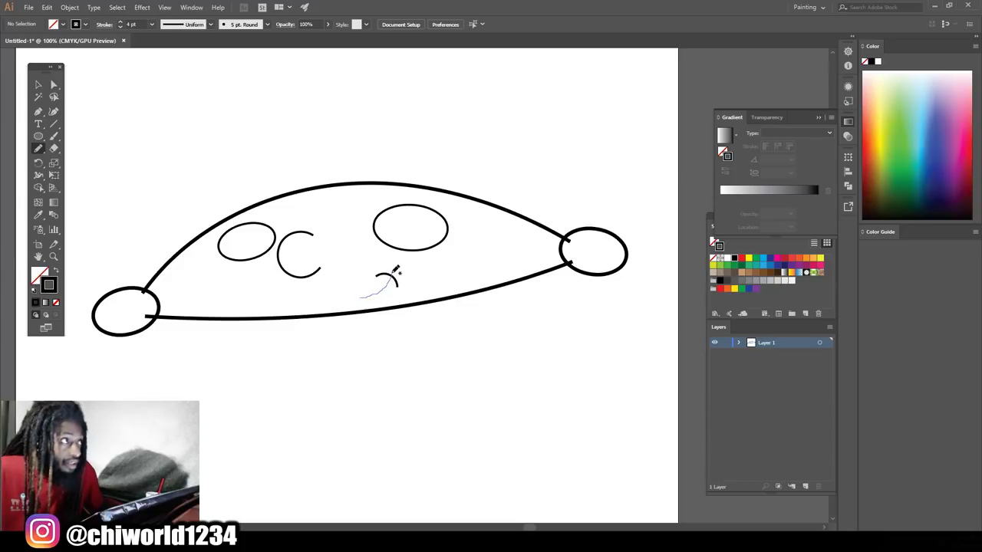
drag(393, 273, 394, 275)
Draw an arched eyelid line across the middle of each eye ellipse, extending slightly past both of its sides
scroll(418, 340, up, 2)
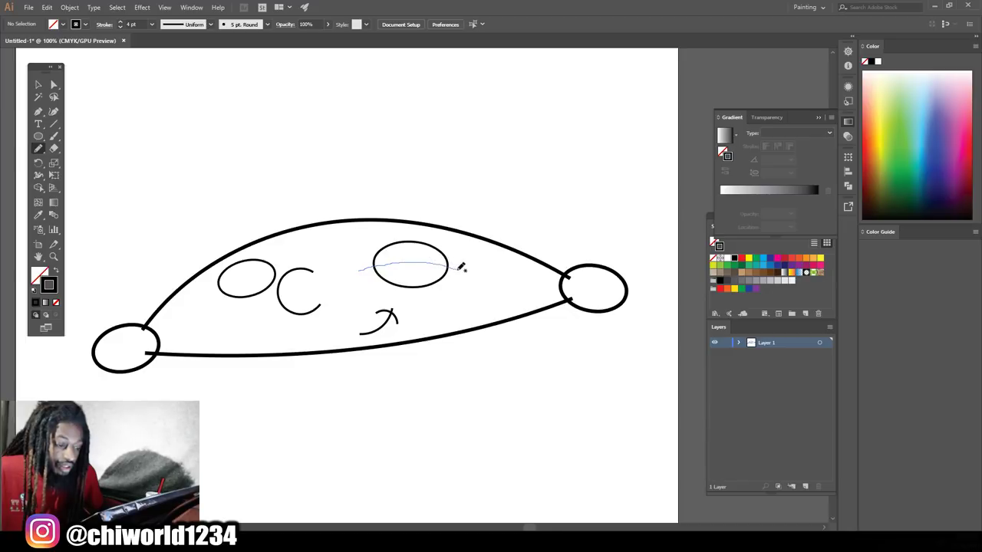
drag(464, 268, 463, 270)
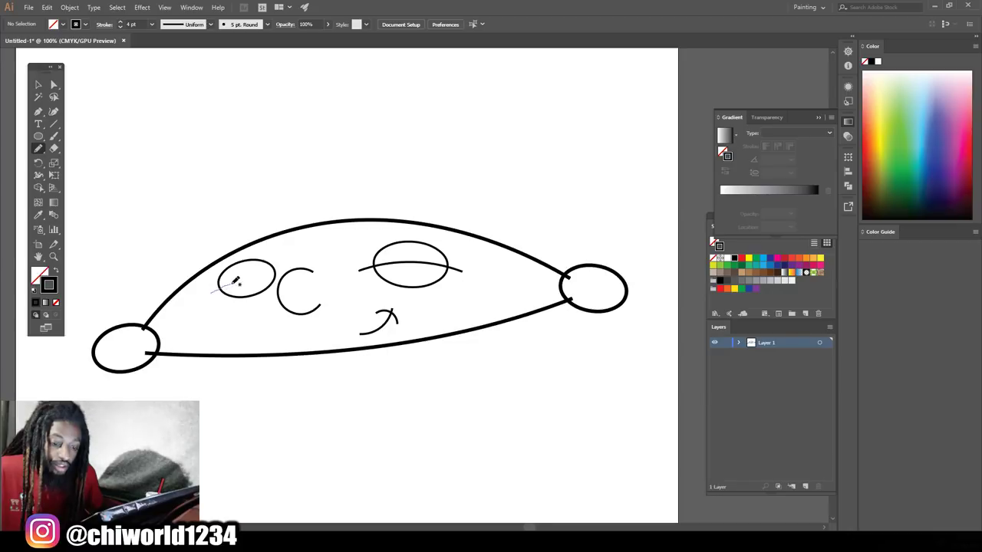
drag(253, 280, 280, 273)
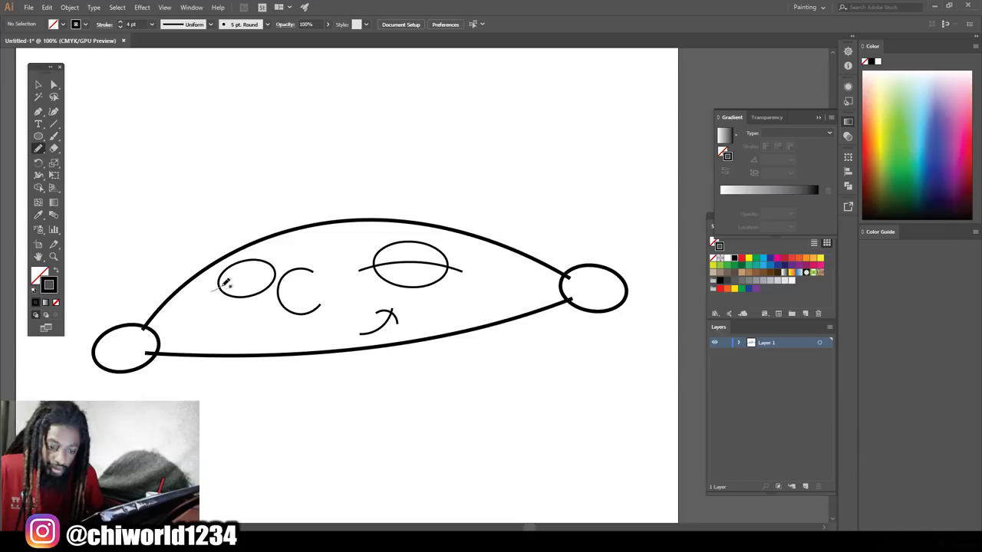
drag(258, 273, 282, 270)
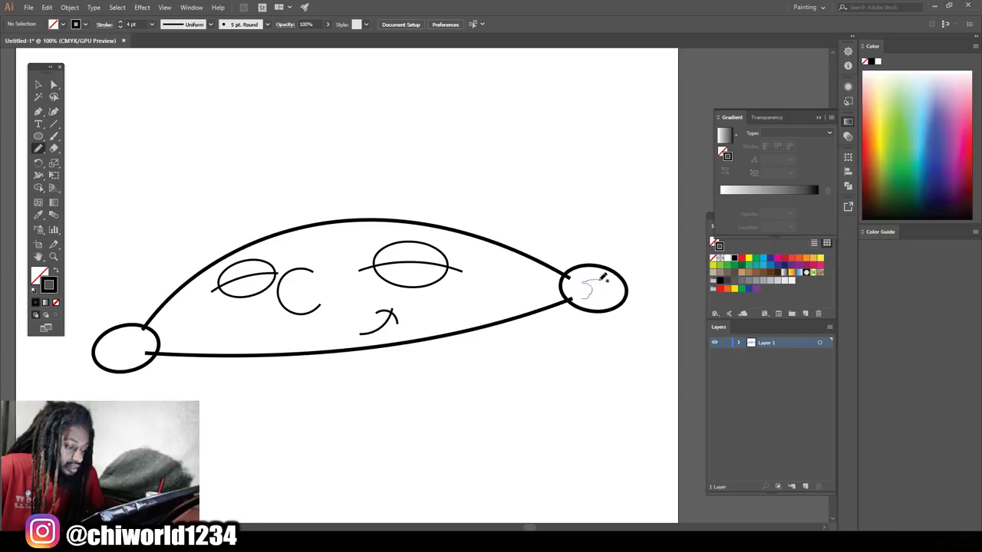
Draw small curved inner-ear lines inside the ellipses at both ends of the head outline, mirroring each other
drag(616, 285, 577, 304)
key(ctrl+minus)
key(ctrl+plus)
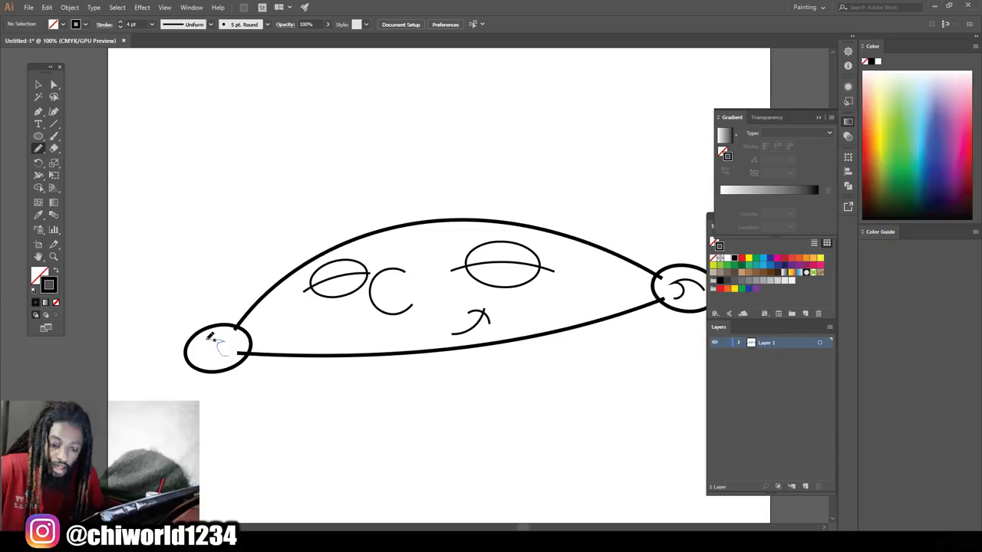
drag(204, 347, 213, 355)
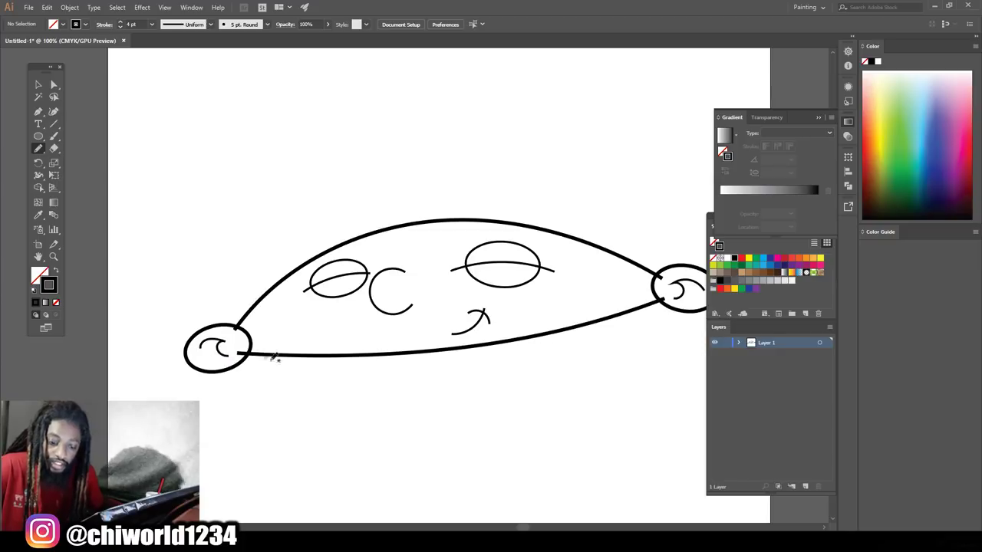
Draw a black-filled, stroke-free pupil of about 0.58 by 0.50 in on the right eye's eyelid line with the Ellipse tool
scroll(307, 362, down, 2)
scroll(368, 359, right, 1)
scroll(391, 355, up, 1)
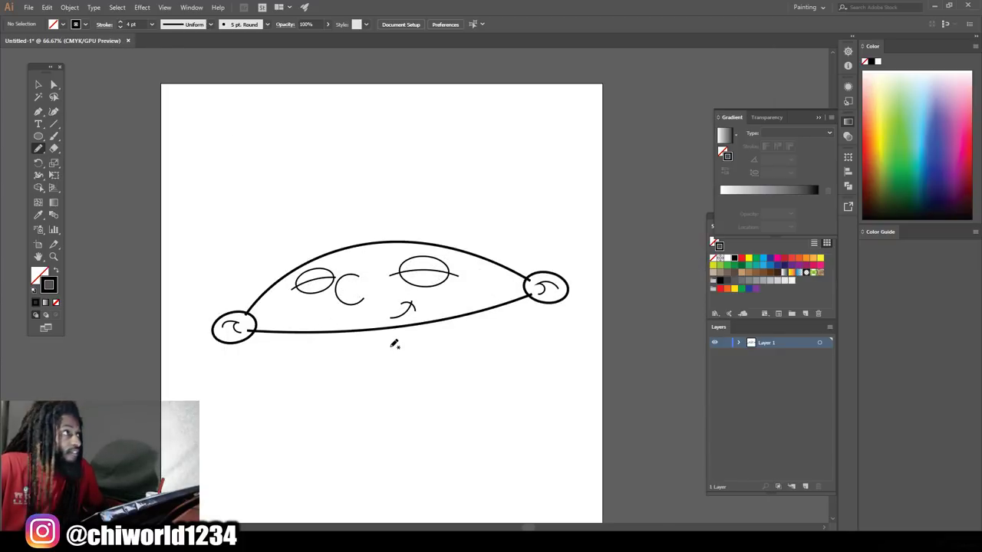
scroll(405, 318, up, 2)
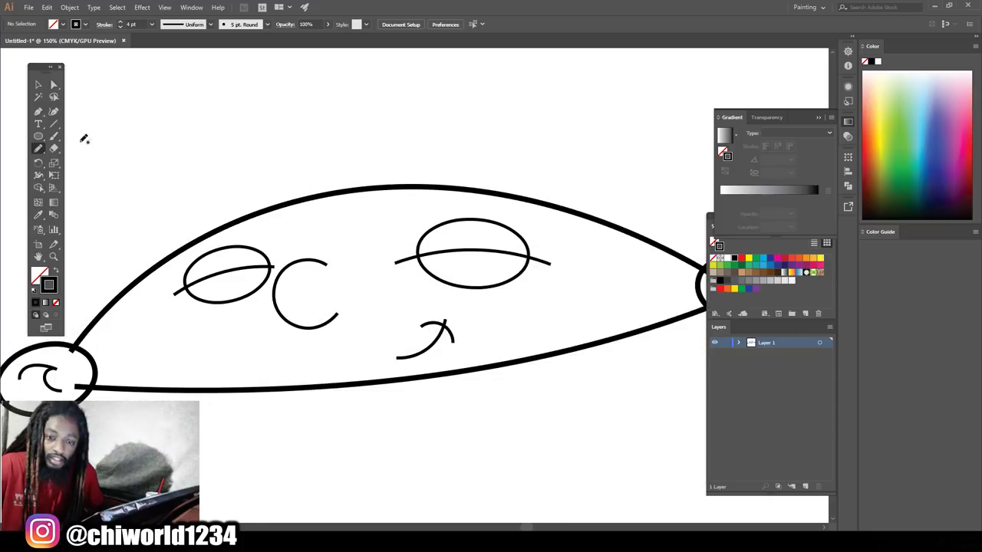
click(36, 138)
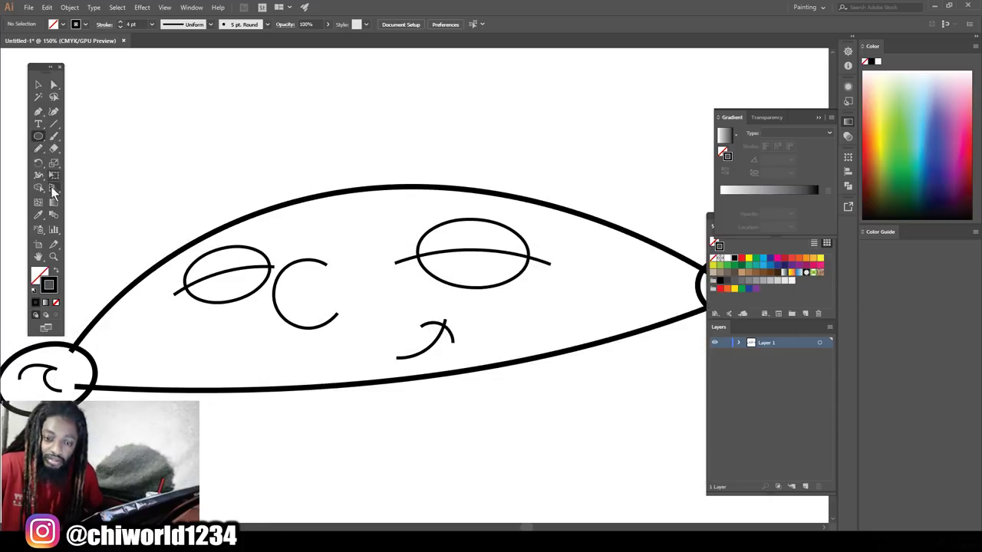
click(56, 272)
drag(448, 239, 483, 266)
Place a copy of the black pupil in the inner half of the left eye, on its eyelid line, and deselect it
click(39, 84)
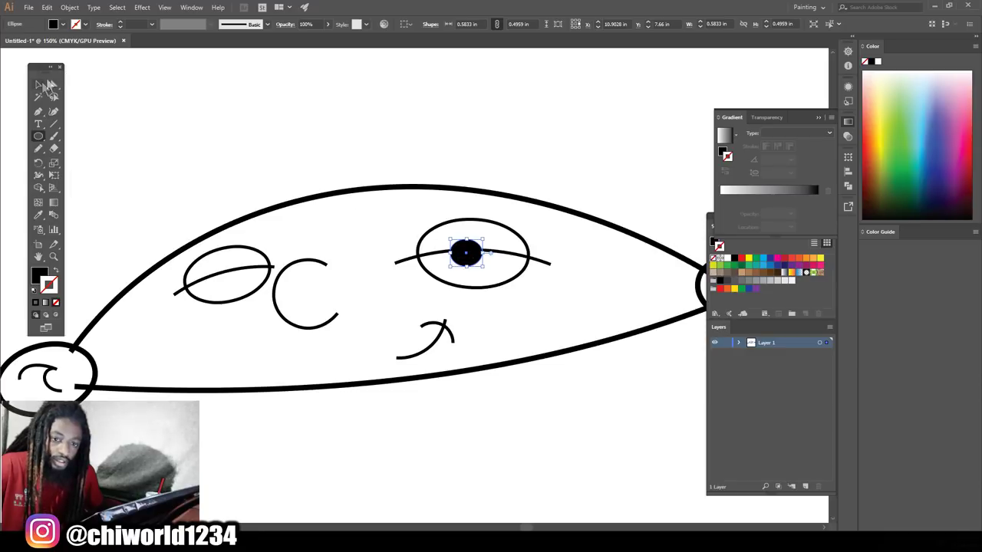
drag(473, 258, 250, 278)
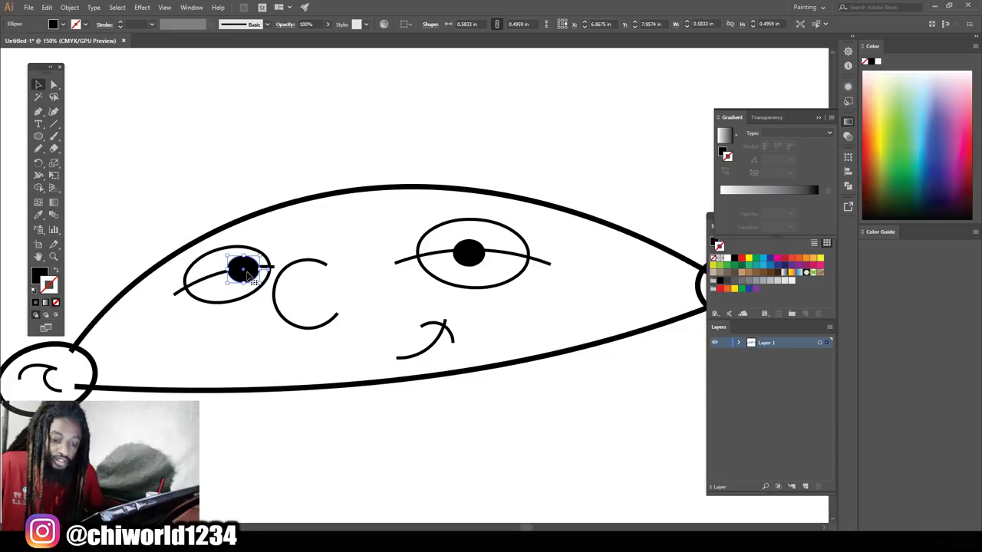
click(351, 233)
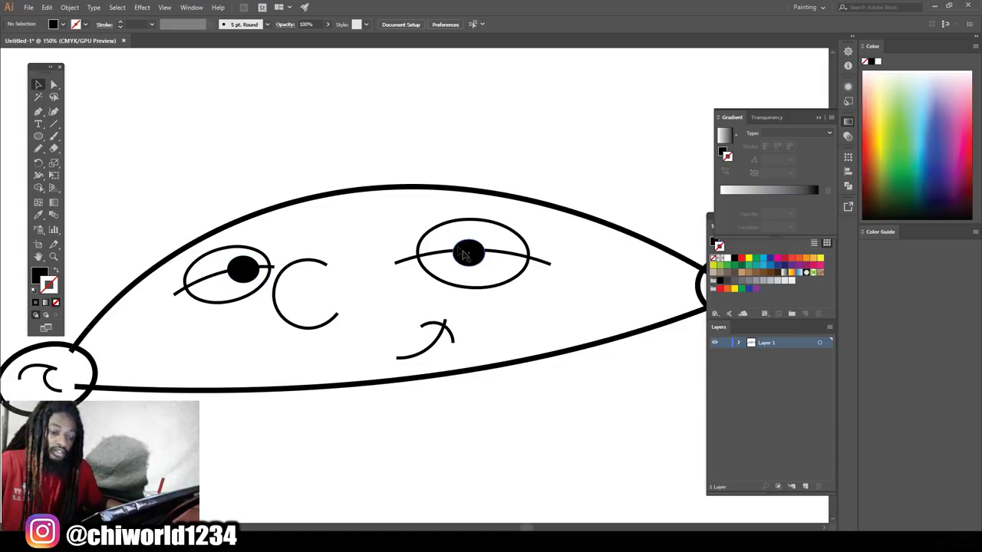
Select the whole face drawing and expand it with both Fill and Stroke enabled
key(ctrl+minus)
key(ctrl+minus)
key(ctrl+minus)
key(ctrl+plus)
key(ctrl+plus)
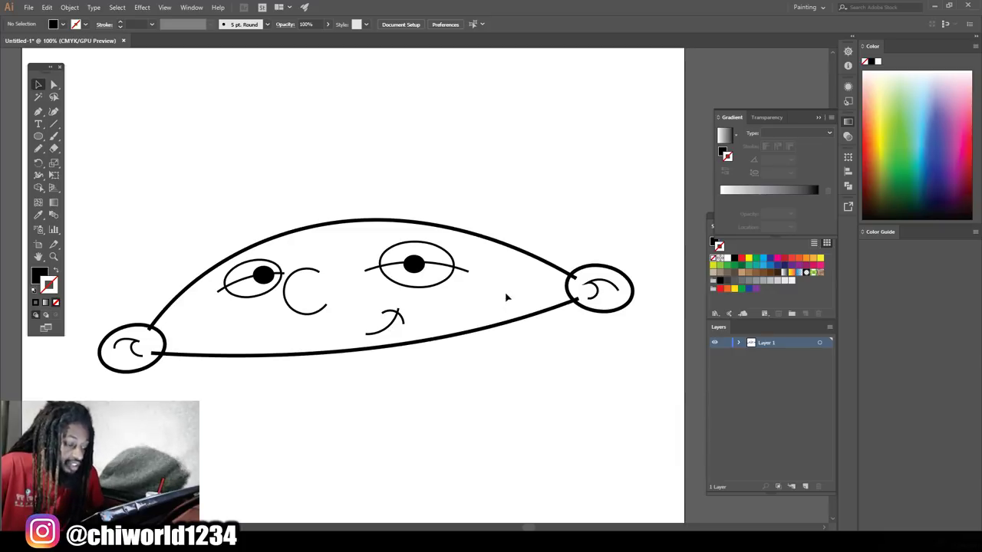
scroll(506, 298, up, 1)
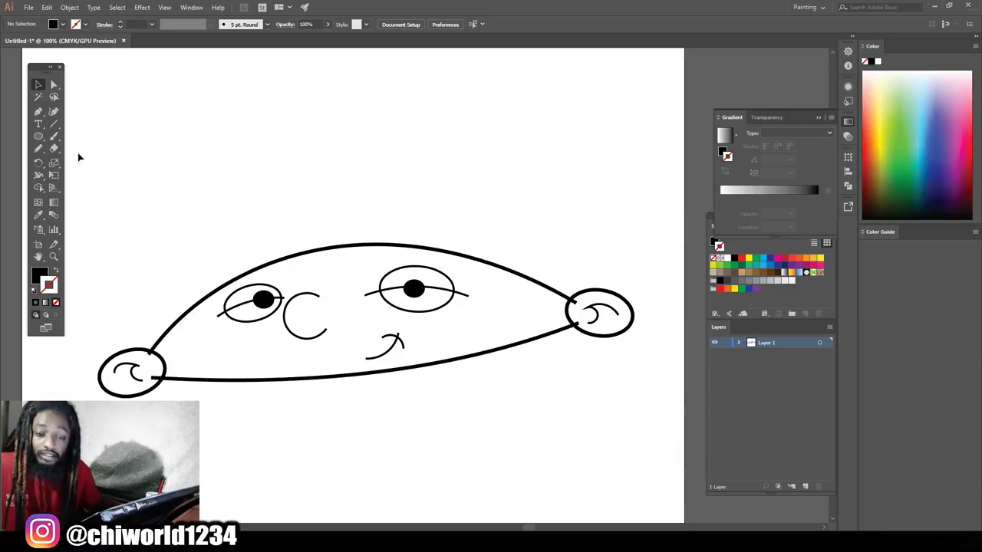
mouse_move(104, 184)
mouse_down()
mouse_move(174, 305)
mouse_move(612, 465)
mouse_move(675, 421)
mouse_move(662, 409)
mouse_up()
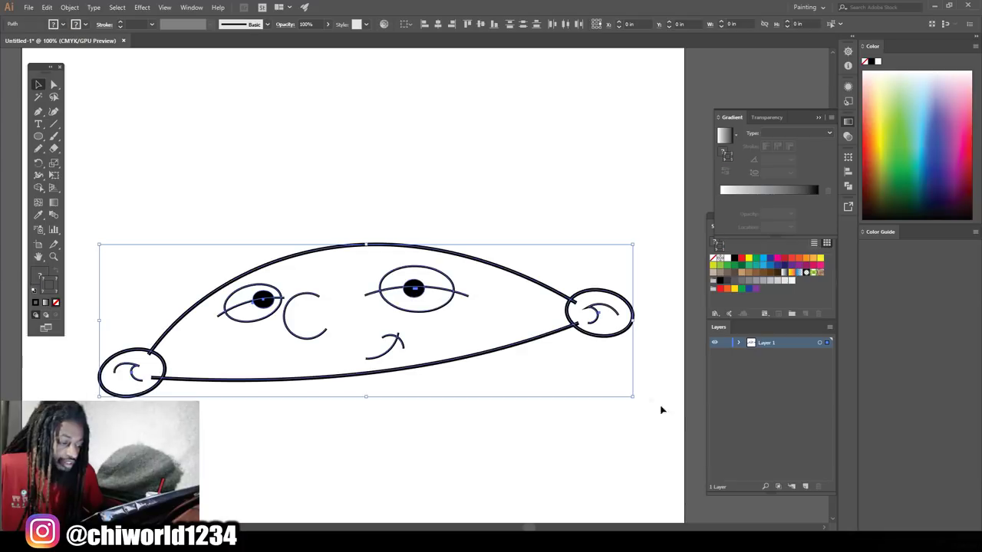
click(75, 9)
click(70, 115)
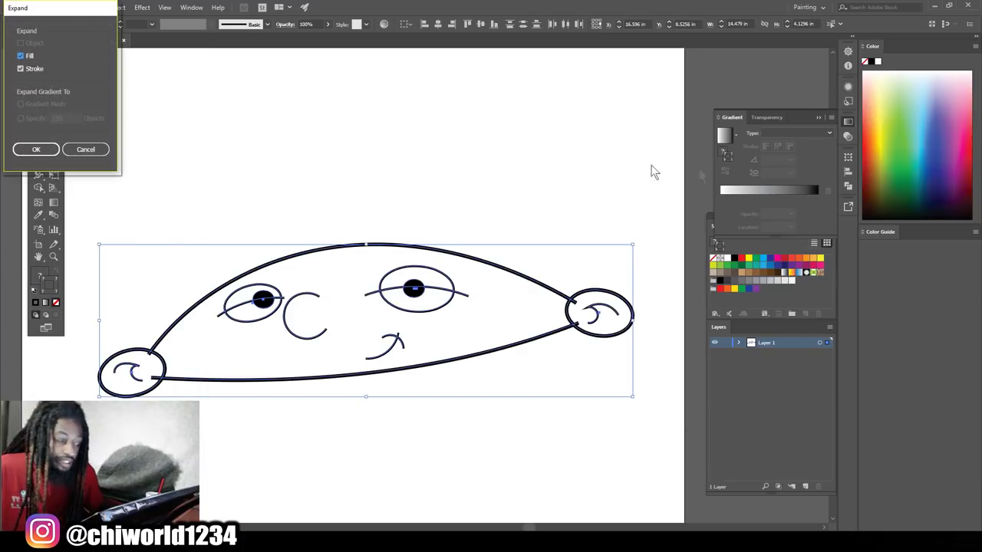
click(36, 149)
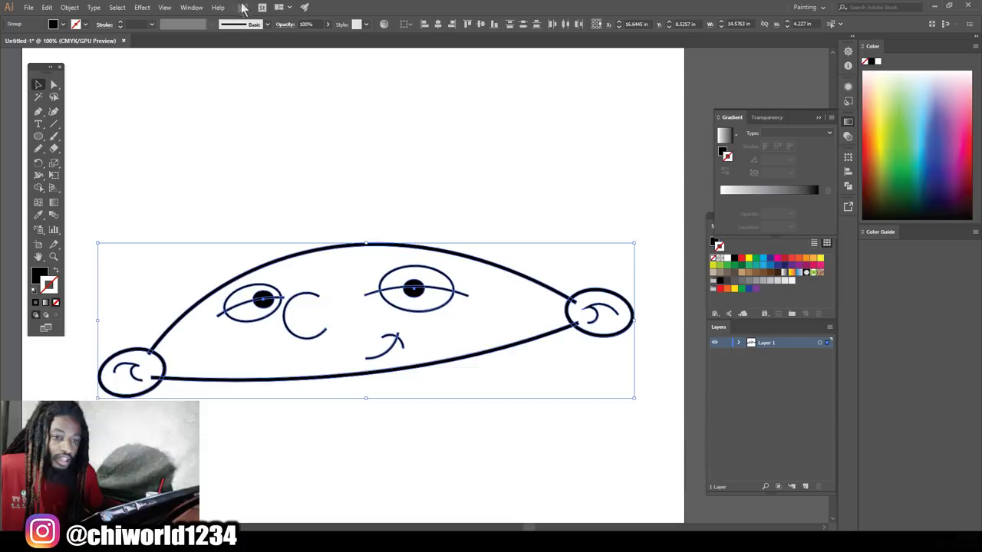
Split the expanded artwork into separate pieces with the Pathfinder Divide operation
click(192, 8)
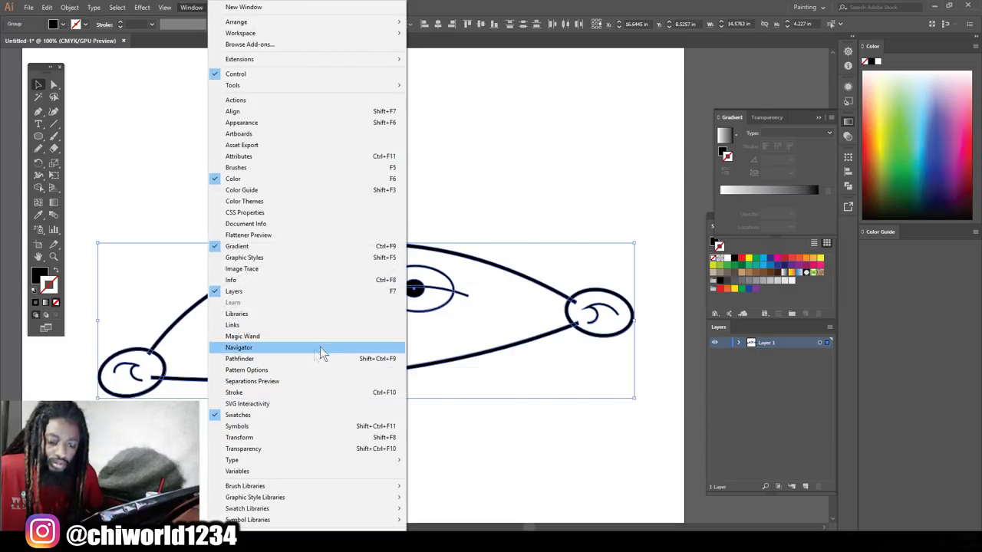
click(305, 362)
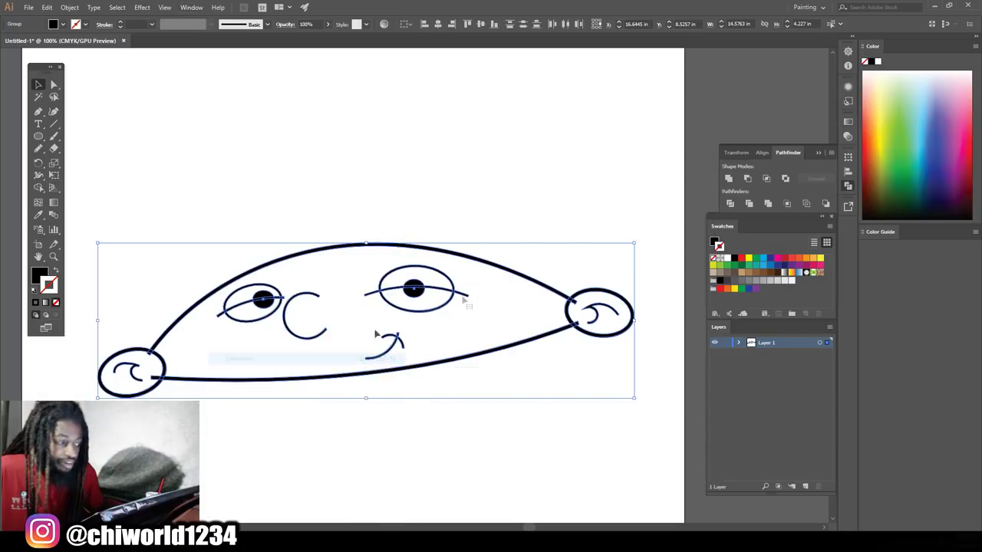
click(729, 204)
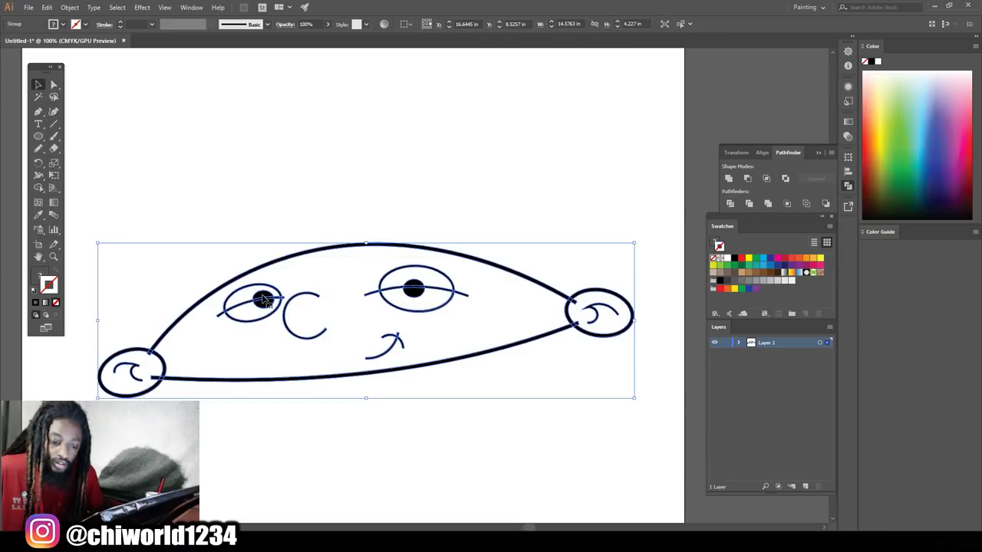
Delete the part of the left pupil above the eyelid line using the Direct Selection tool
click(53, 84)
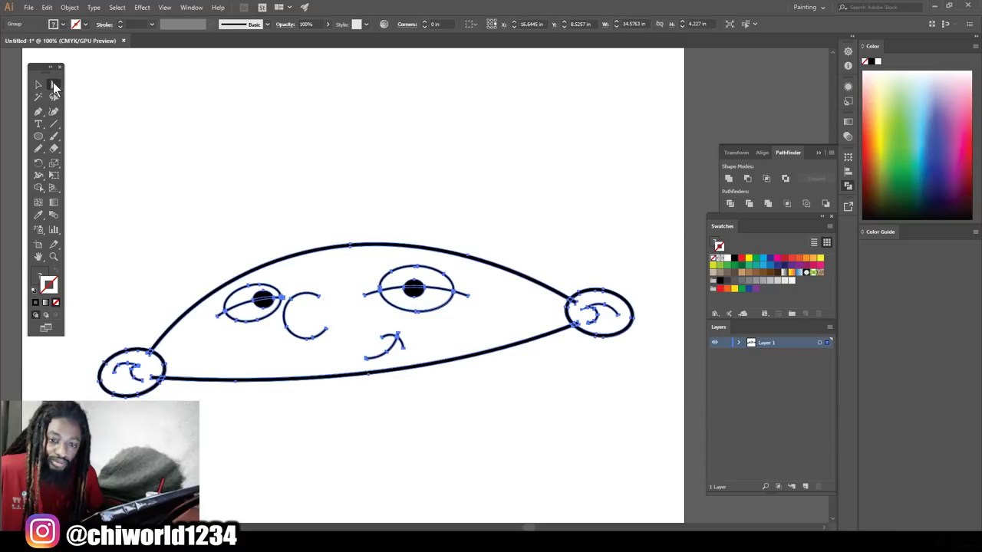
click(251, 247)
click(262, 298)
key(Delete)
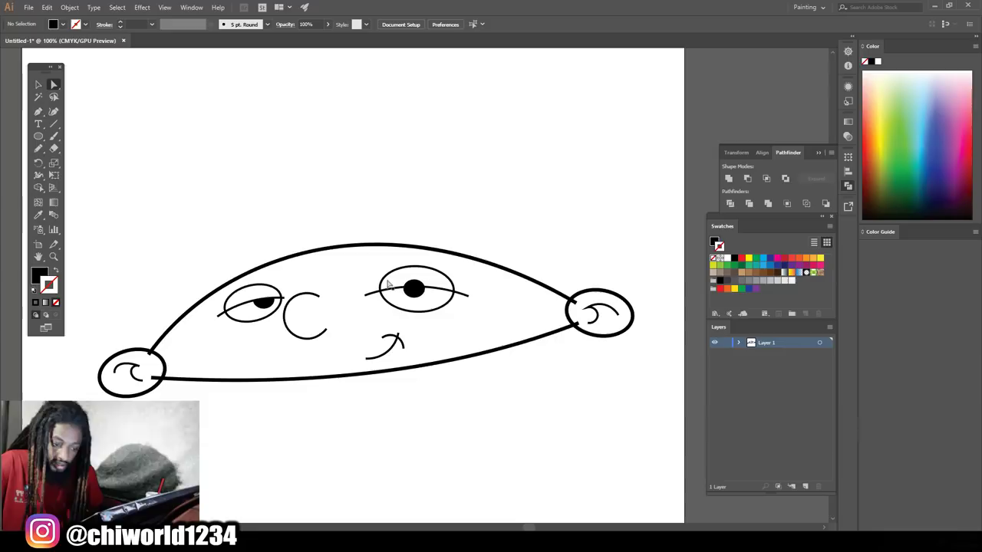
Delete the part of the right pupil that lies above the eyelid line
click(412, 287)
key(Delete)
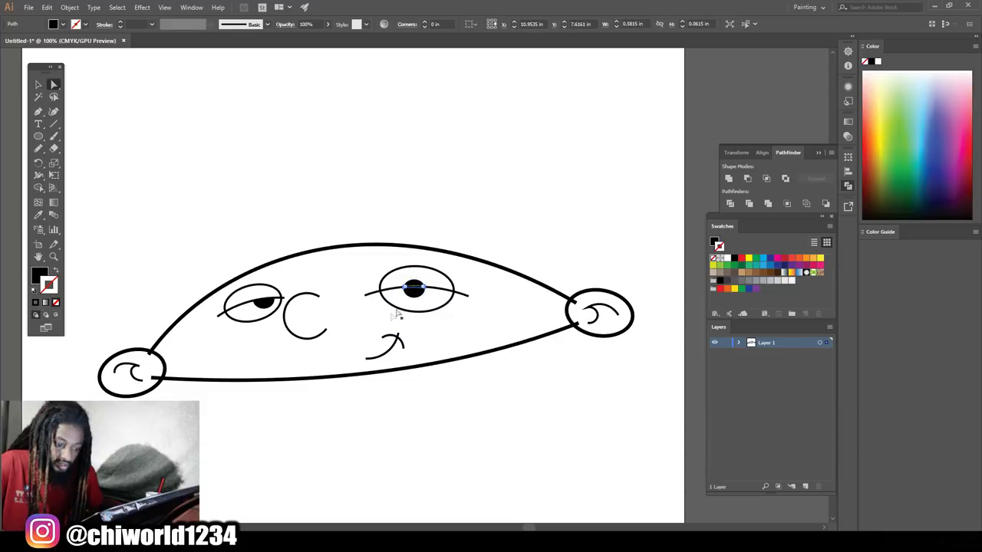
key(ctrl+equal)
key(ctrl+equal)
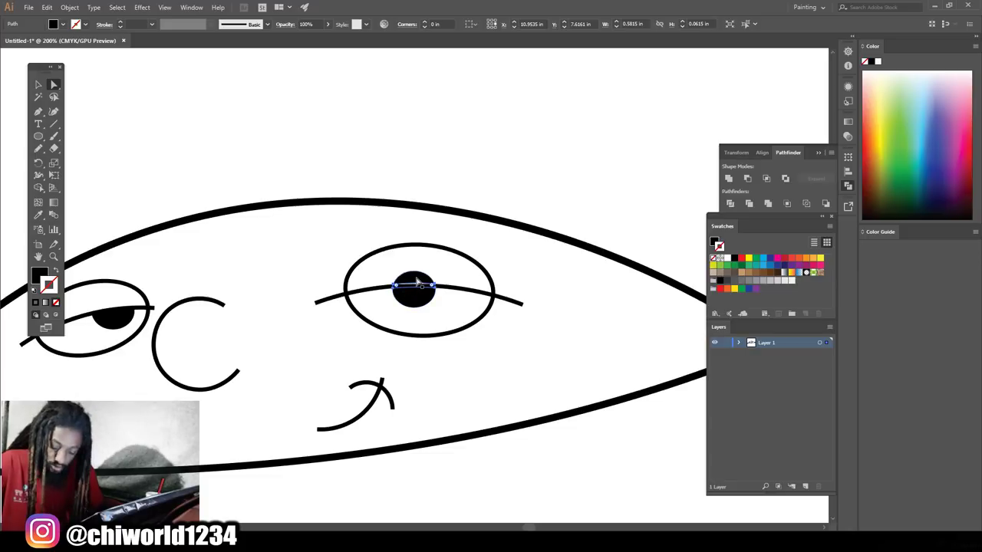
click(418, 281)
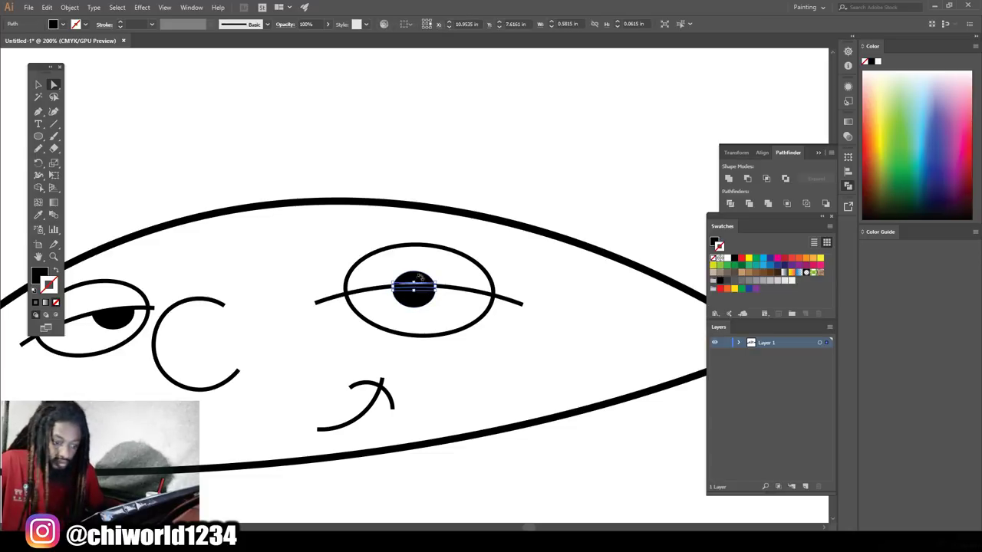
key(ctrl+shift+a)
click(418, 283)
key(ctrl+shift+a)
Delete the mouth line's tip beyond the corner curve and the eyelid line ends sticking out of both eyes
click(382, 381)
key(ctrl+shift+a)
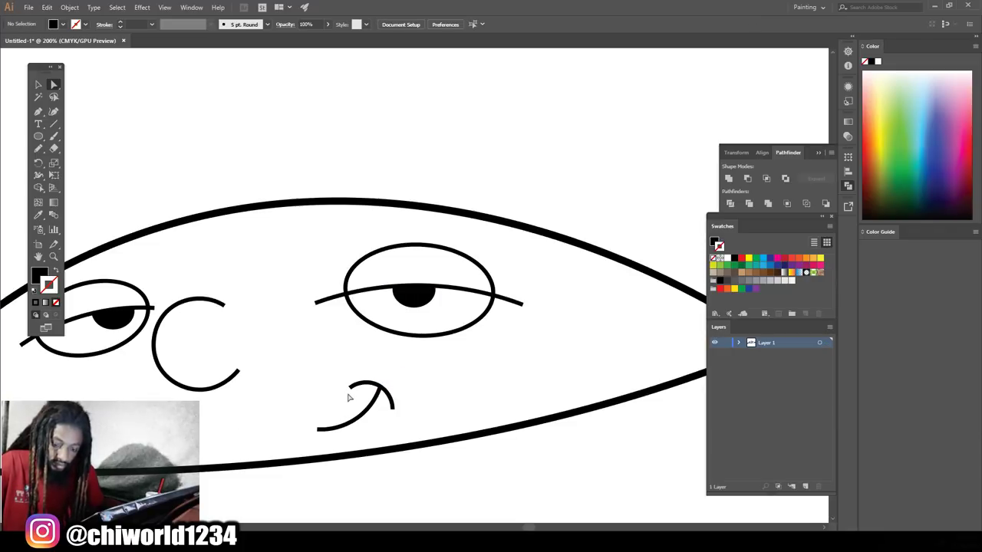
scroll(347, 397, down, 2)
scroll(268, 352, up, 2)
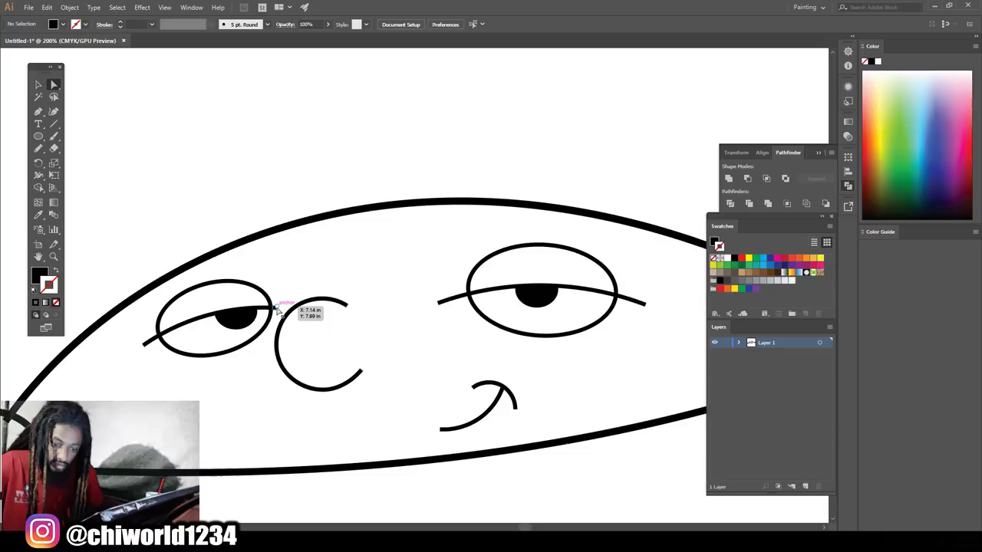
click(274, 308)
key(ctrl+shift+a)
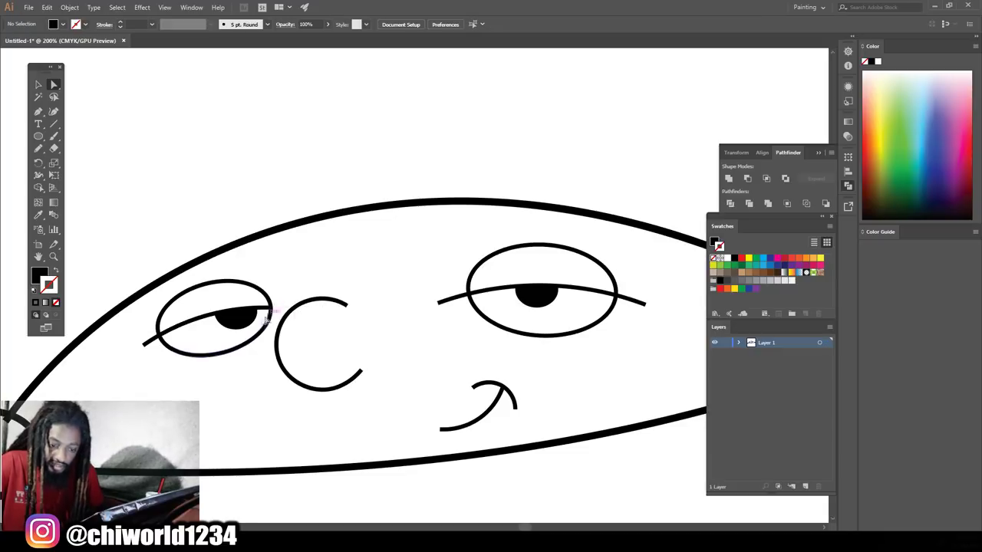
drag(149, 339, 150, 342)
drag(438, 300, 452, 306)
drag(647, 306, 633, 295)
Delete the right ear's outline segment inside the head and the head outline ends that stick into the ear
key(ctrl+1)
key(ctrl+equal)
key(ctrl+equal)
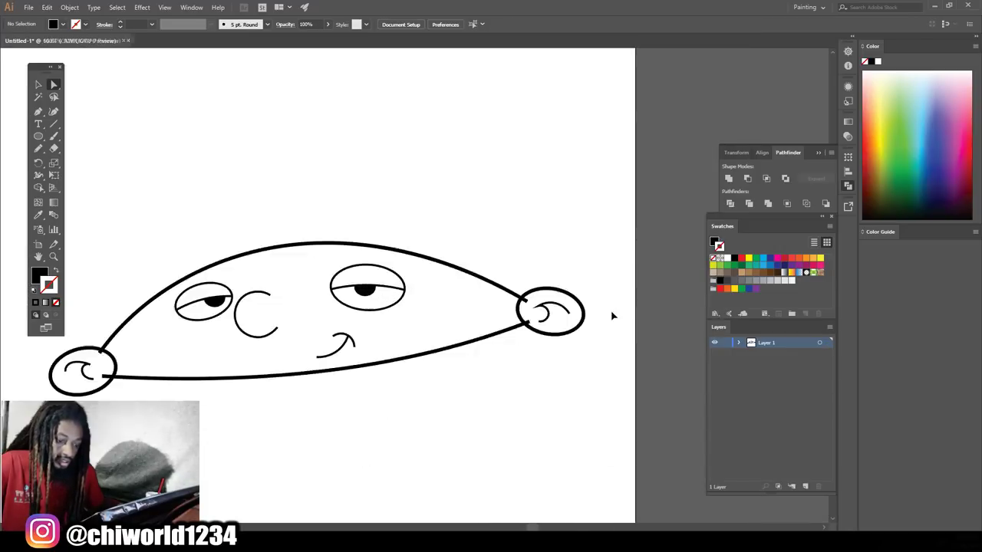
mouse_move(463, 337)
mouse_down()
mouse_move(464, 326)
mouse_move(474, 330)
mouse_up()
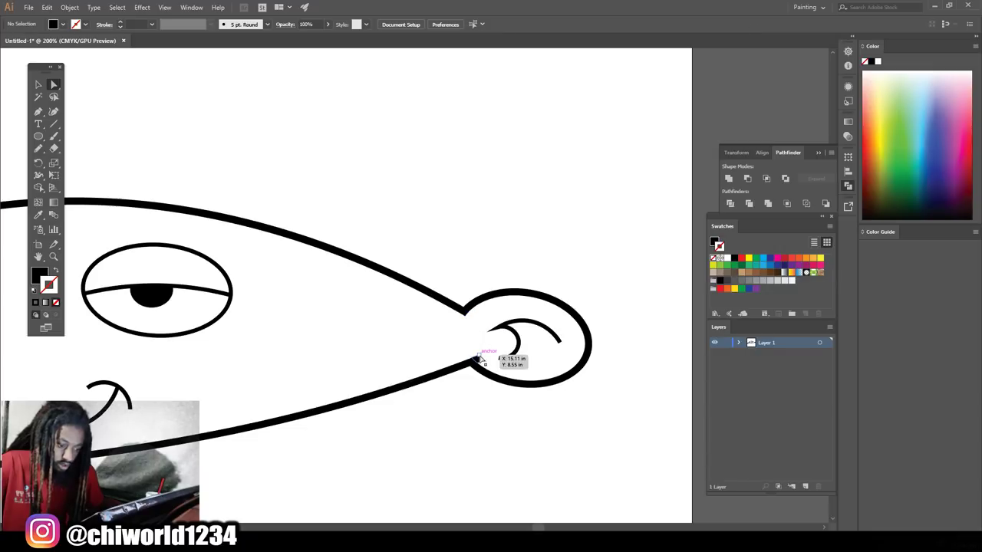
Delete the left ear's outline segment inside the head and the head outline ends that stick into that ear
key(ctrl+0)
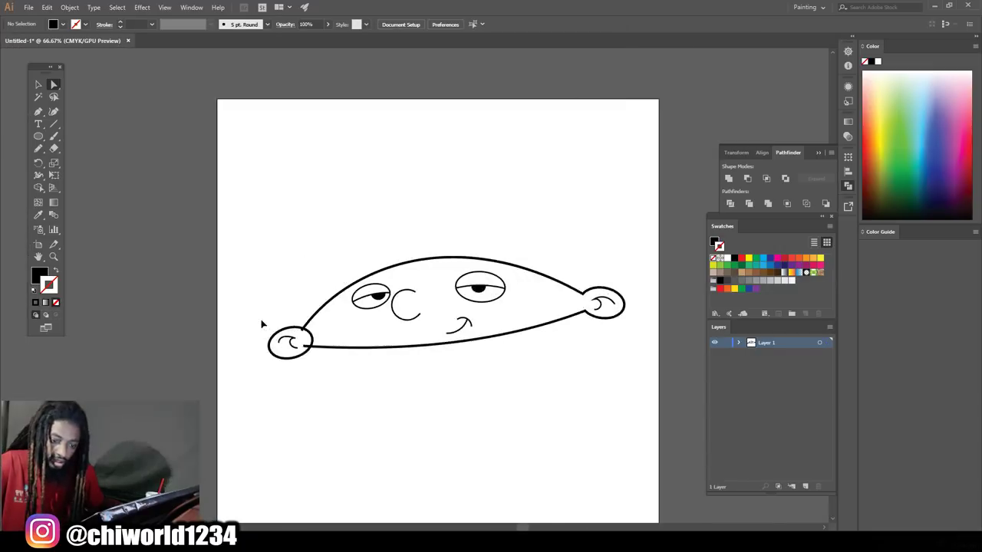
key(ctrl+equal)
key(ctrl+equal)
key(ctrl+equal)
click(148, 443)
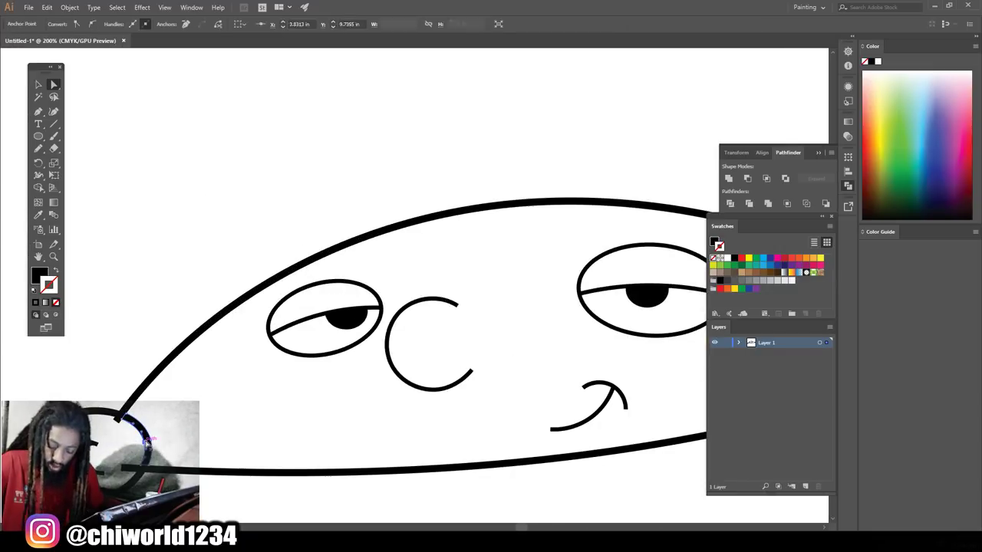
key(Delete)
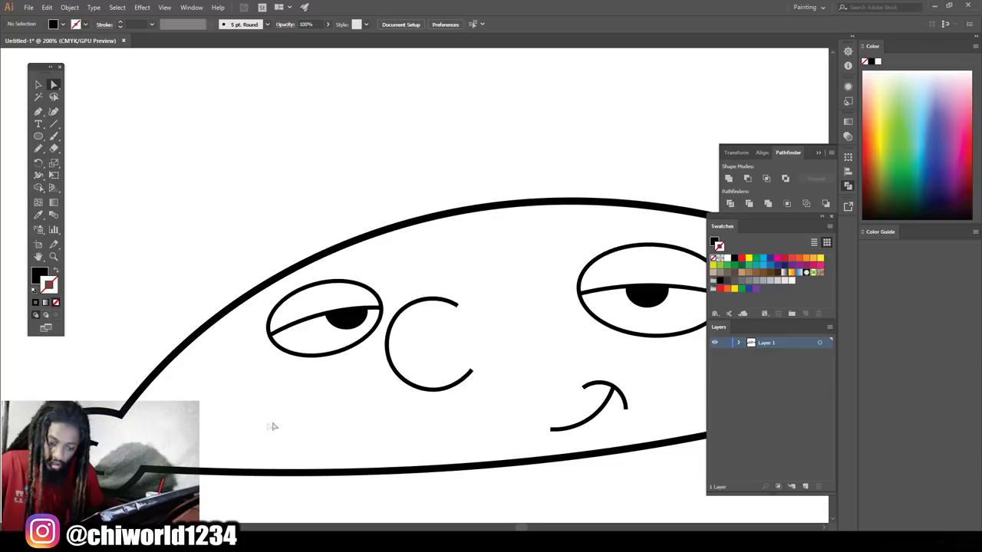
Activate the Pencil tool for drawing on the top of the head
key(ctrl+minus)
key(ctrl+minus)
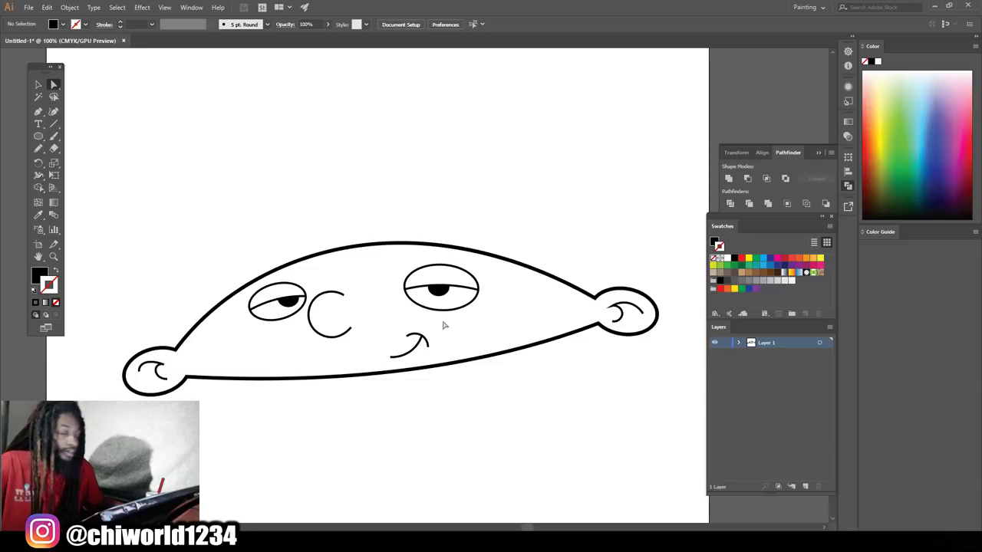
scroll(463, 232, up, 1)
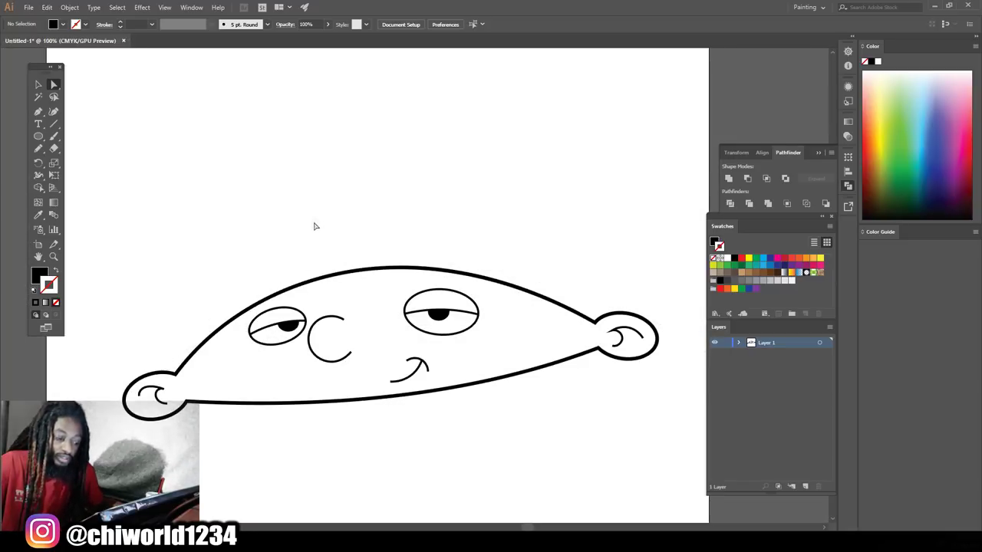
scroll(307, 230, up, 1)
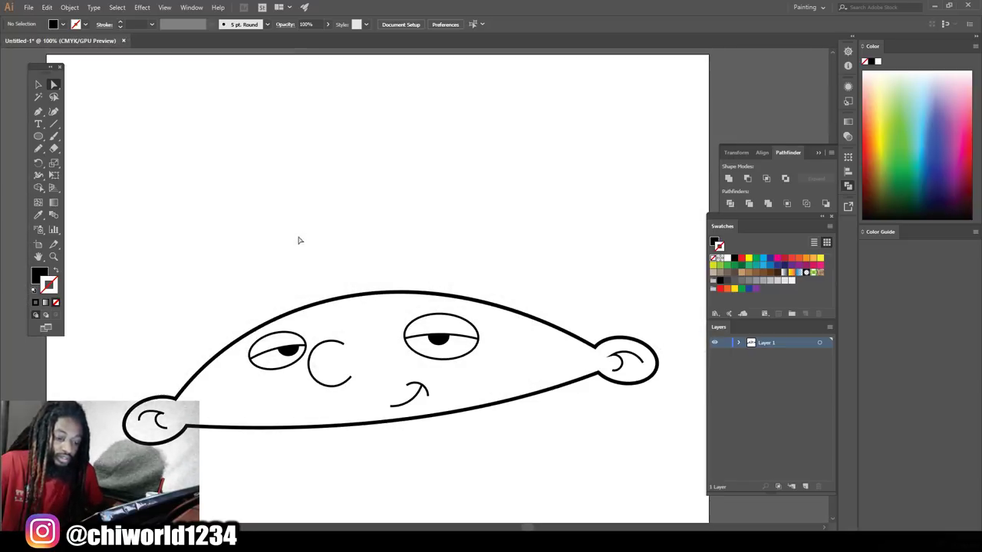
click(38, 148)
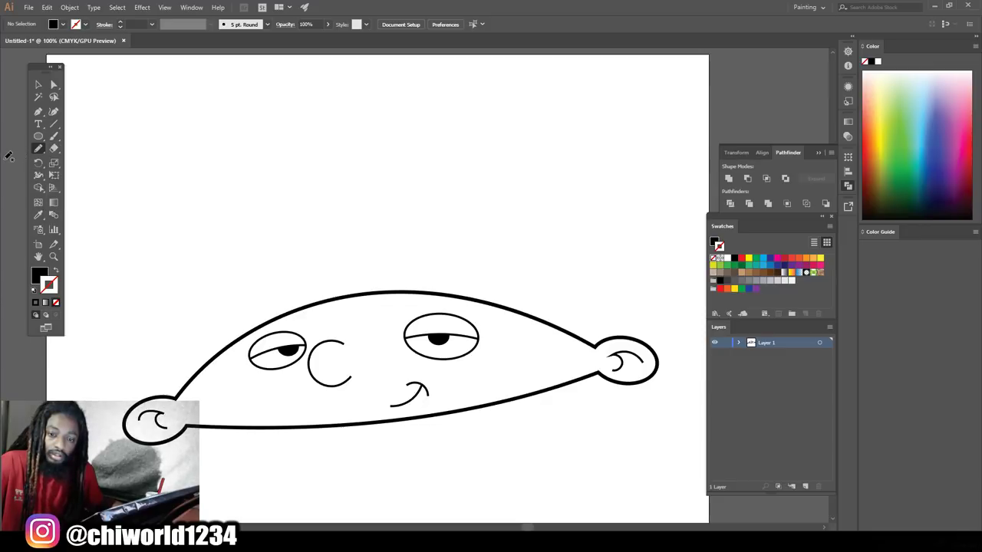
key(ctrl+minus)
key(ctrl+plus)
key(ctrl+plus)
key(ctrl+plus)
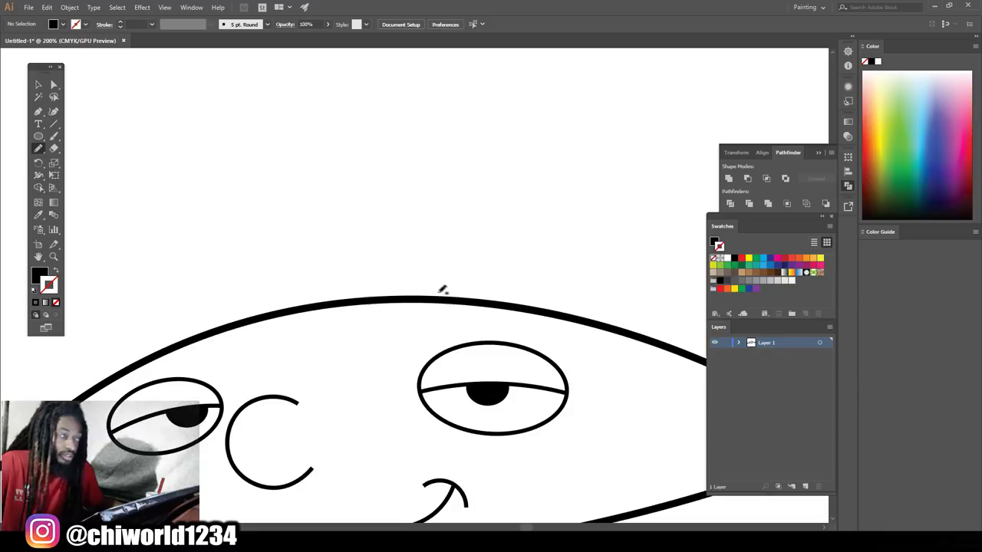
mouse_move(466, 290)
mouse_down()
mouse_move(421, 318)
mouse_move(368, 320)
mouse_move(335, 303)
mouse_up()
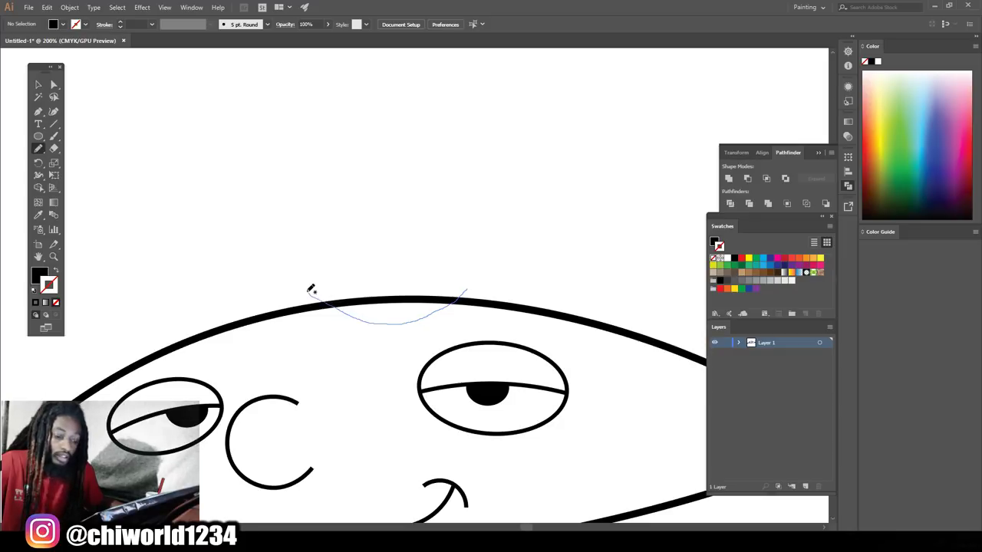
drag(311, 289, 312, 289)
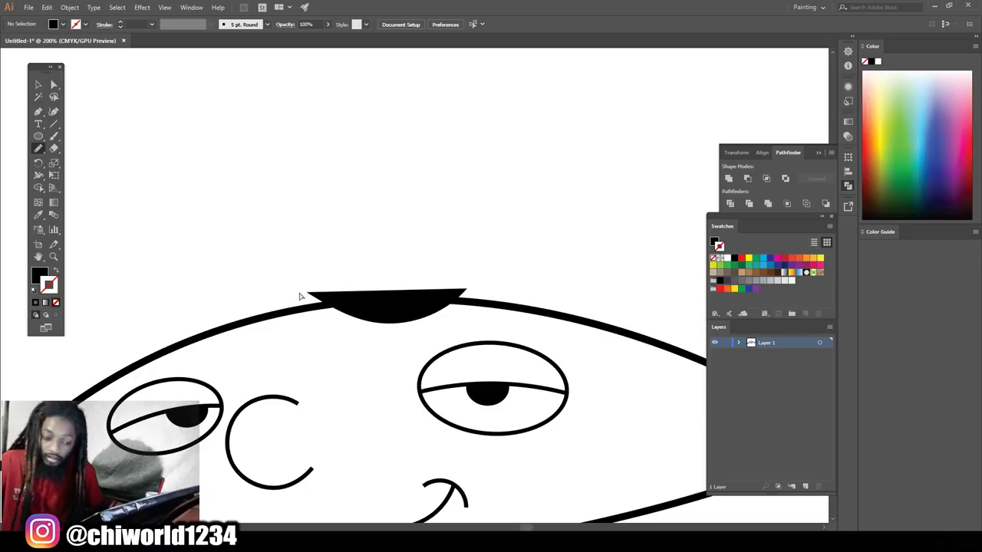
key(ctrl+z)
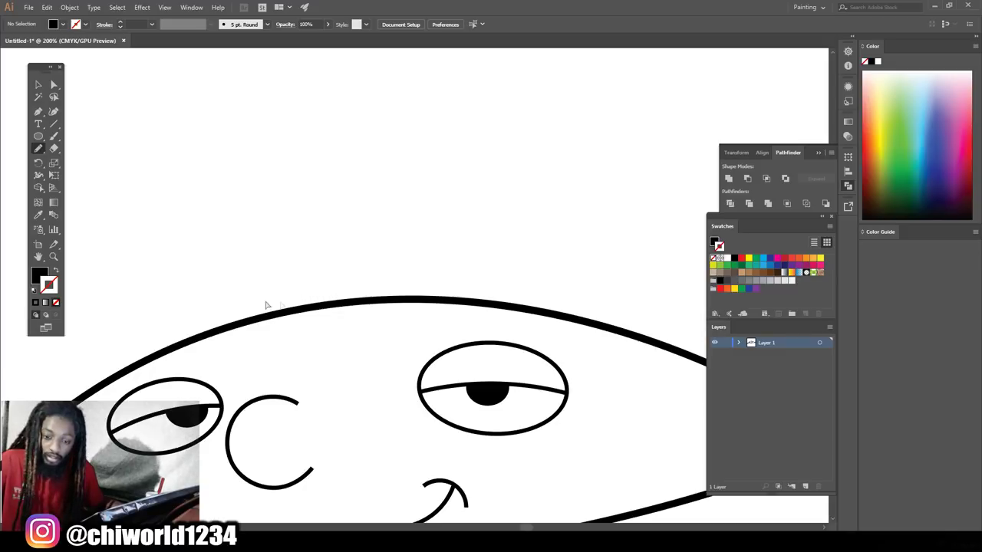
Set no fill with a black 4 pt stroke and draw the cap brim's lower and upper curves across the top of the head
click(56, 272)
click(49, 285)
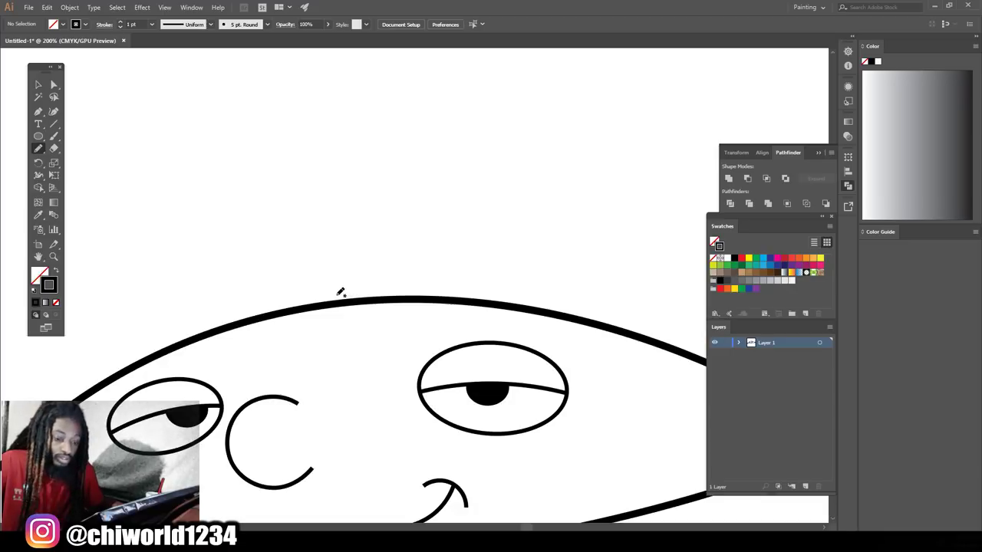
mouse_move(333, 293)
mouse_down()
mouse_move(364, 322)
mouse_move(395, 326)
mouse_move(497, 281)
mouse_up()
key(ctrl+z)
click(152, 23)
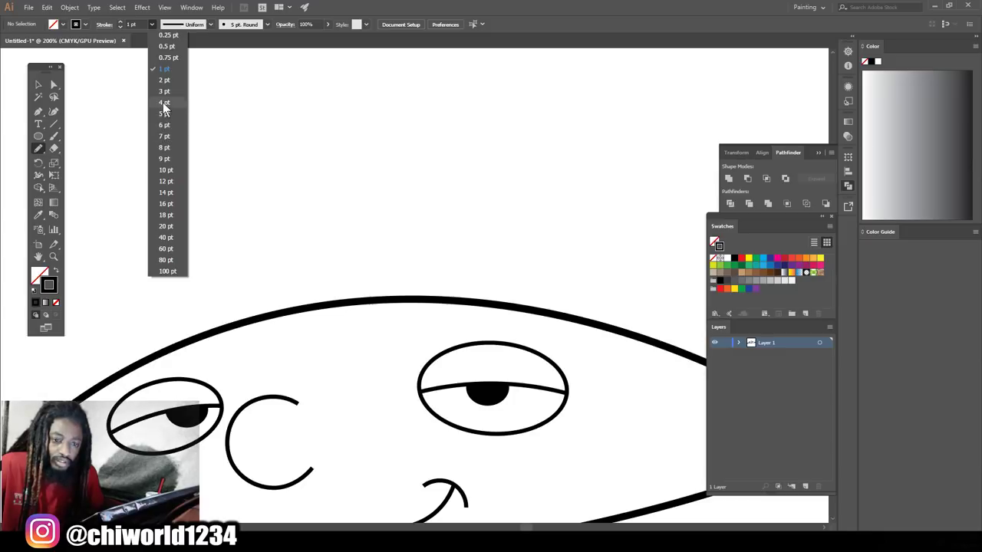
click(164, 103)
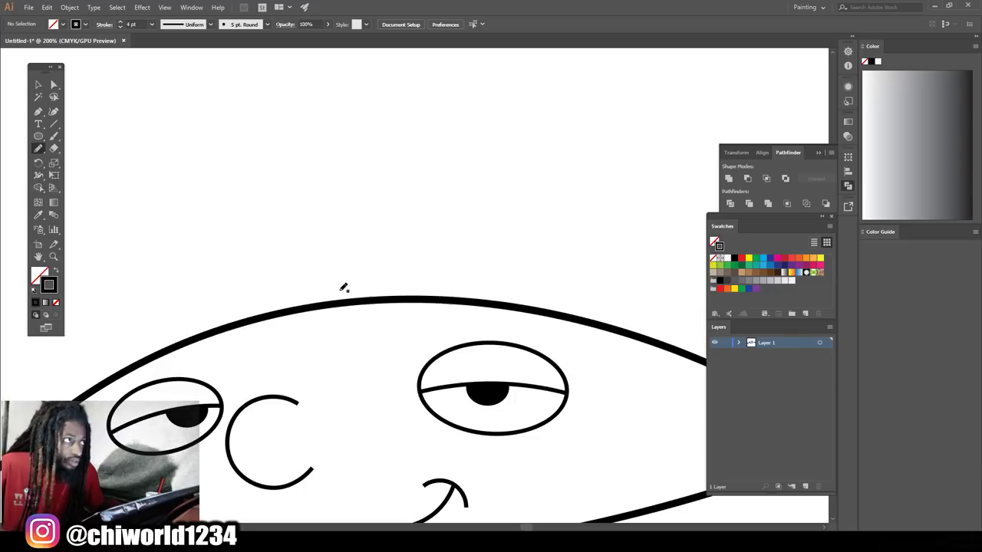
mouse_move(342, 290)
mouse_down()
mouse_move(370, 319)
mouse_move(416, 323)
mouse_move(491, 280)
mouse_up()
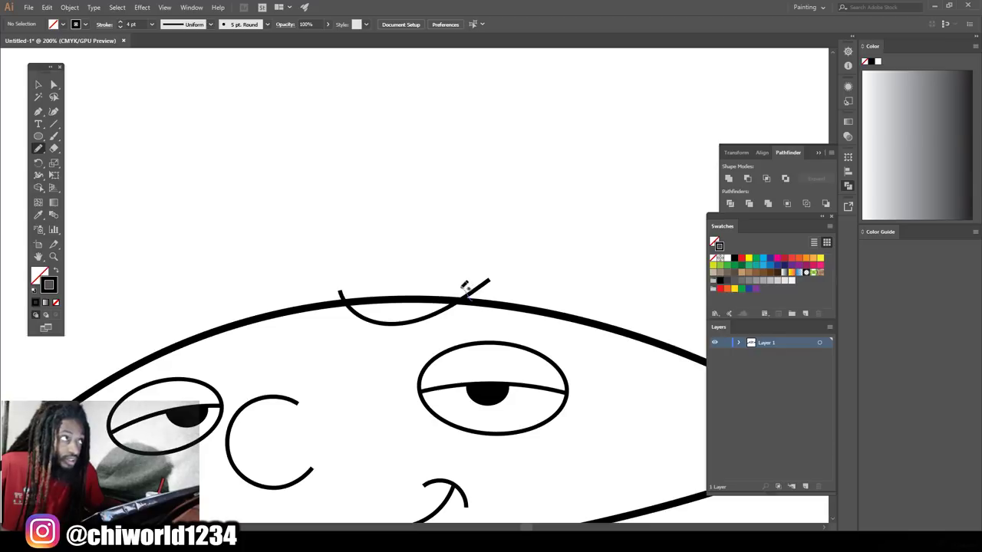
mouse_move(421, 270)
mouse_down()
mouse_move(374, 277)
mouse_move(340, 303)
mouse_up()
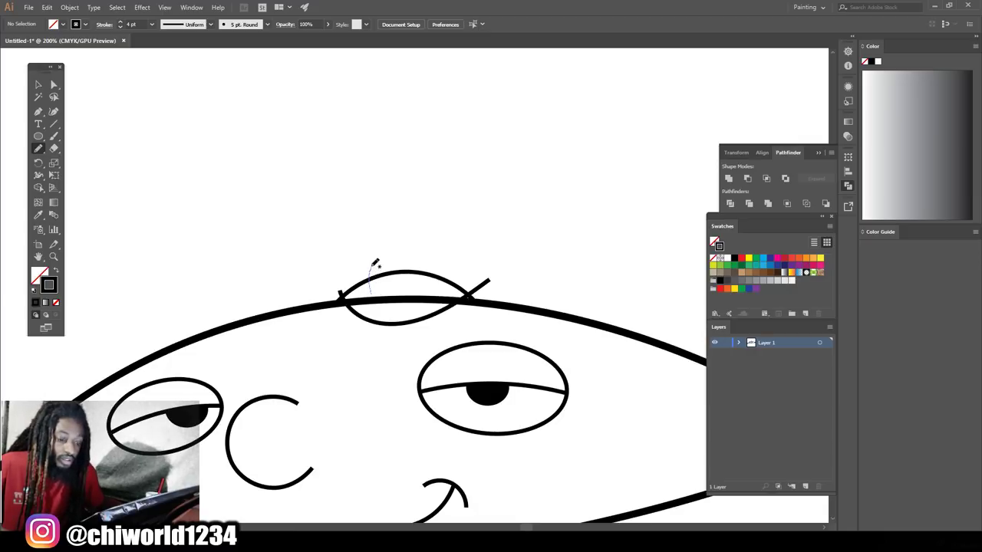
mouse_move(407, 225)
mouse_down()
mouse_move(469, 230)
mouse_move(496, 244)
mouse_move(509, 303)
mouse_up()
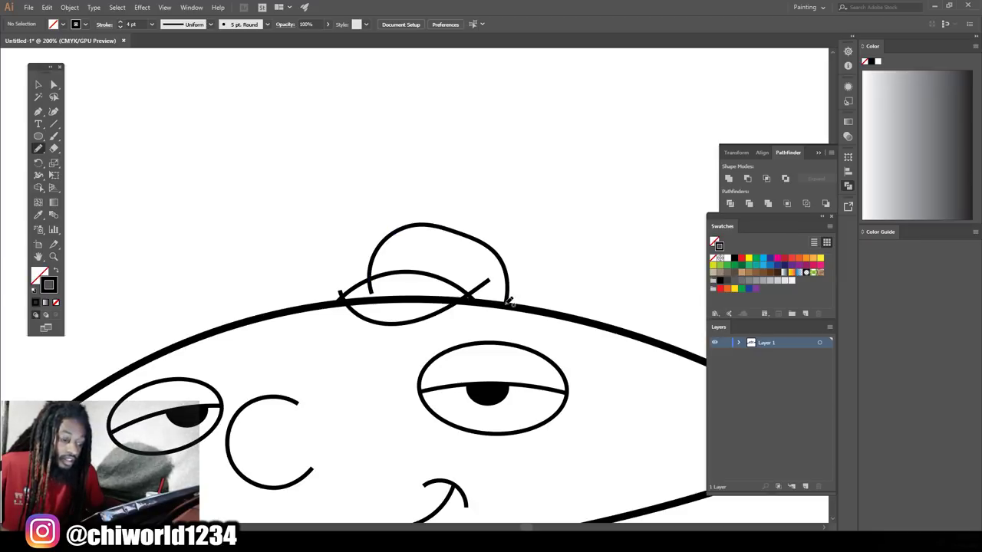
key(ctrl+z)
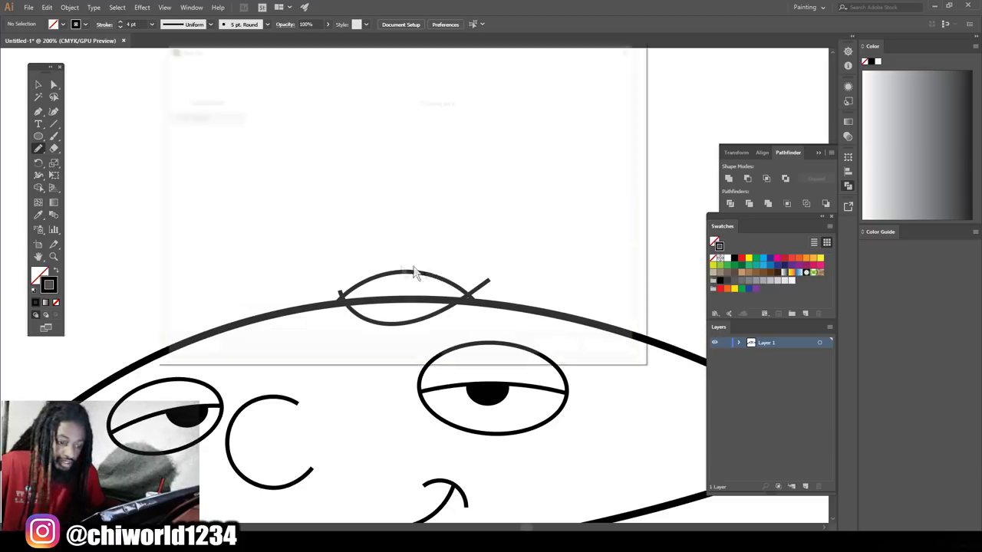
key(ctrl+s)
click(606, 348)
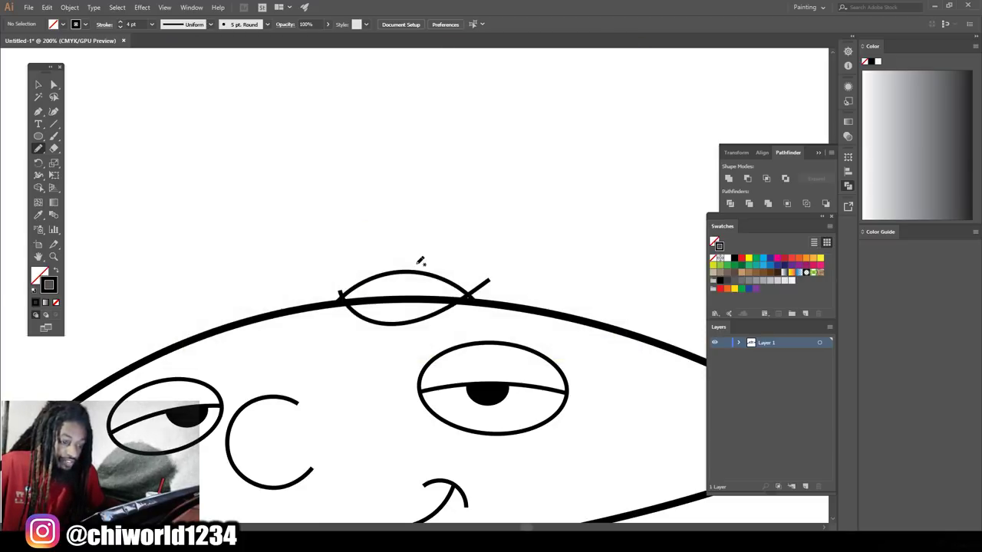
Draw the cap's rounded dome above the brim, with a small button on top and a curved seam running down to the brim
mouse_move(385, 268)
mouse_down()
mouse_move(420, 227)
mouse_move(458, 228)
mouse_move(494, 252)
mouse_move(508, 305)
mouse_up()
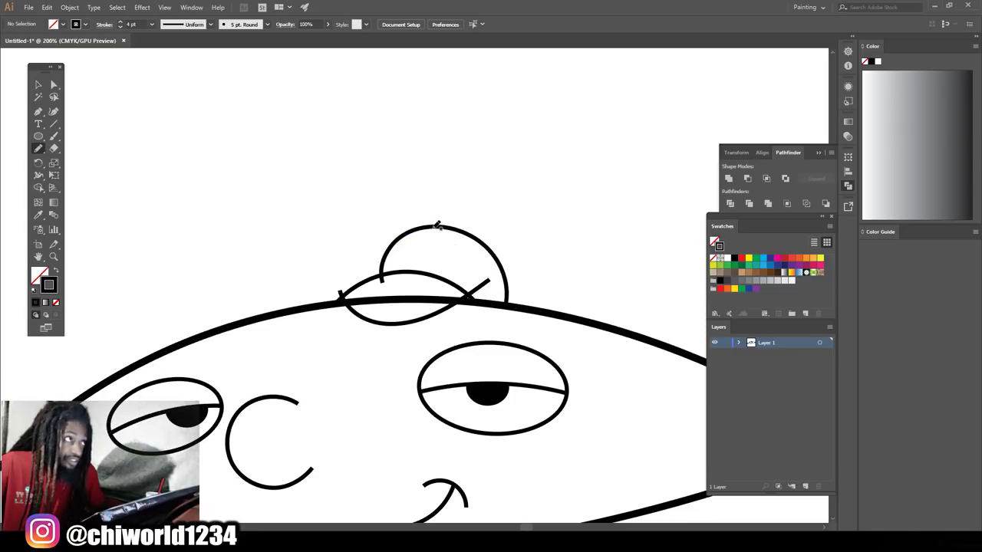
drag(455, 216, 461, 229)
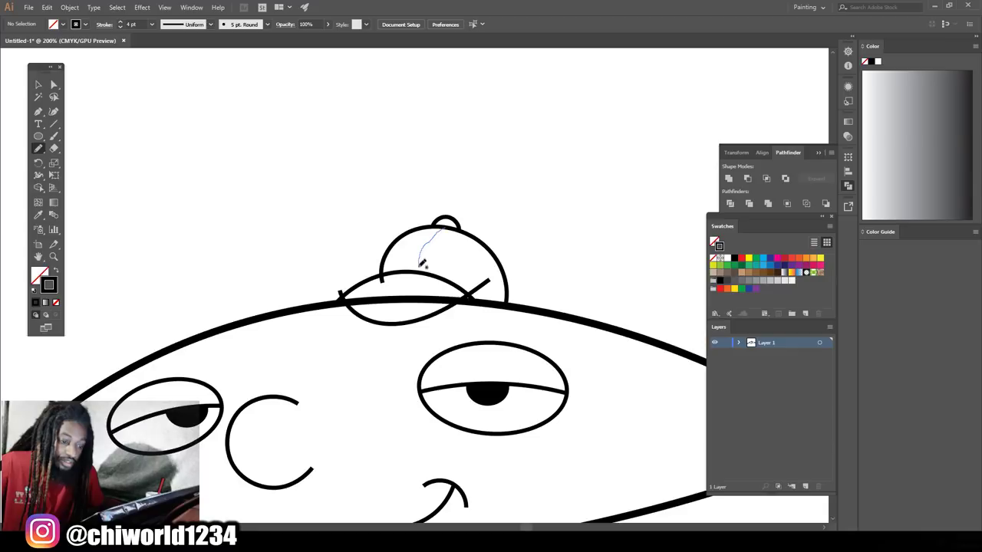
drag(420, 269, 417, 270)
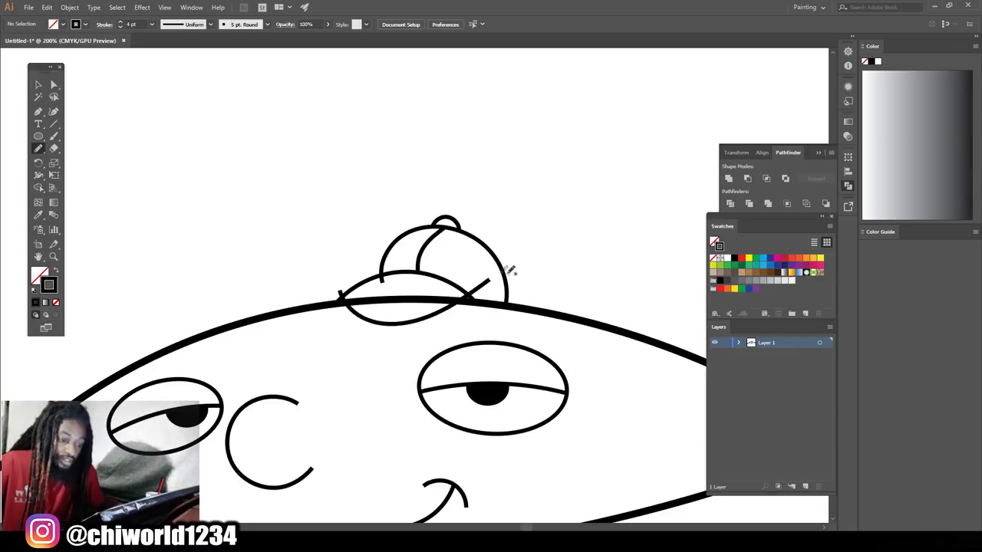
Expand the fill and stroke of the face and cap artwork and split it with Pathfinder Divide
key(ctrl+minus)
alt+scroll(569, 277, down, 3)
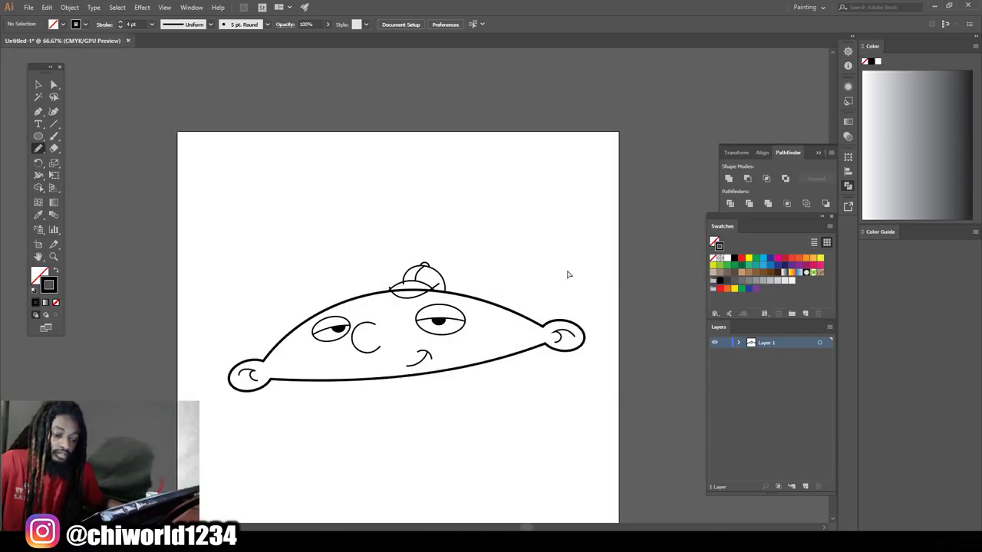
alt+scroll(552, 274, up, 4)
scroll(512, 269, left, 2)
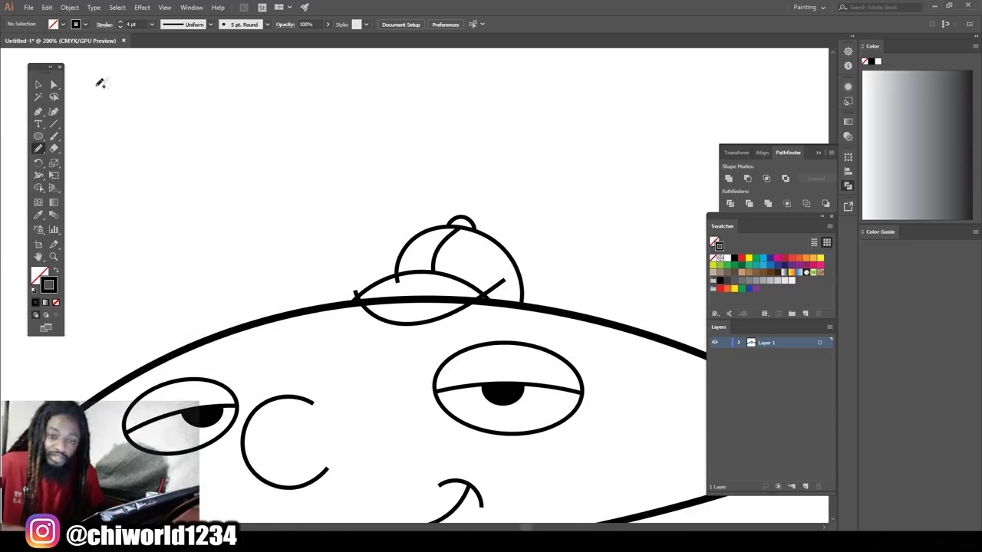
click(39, 85)
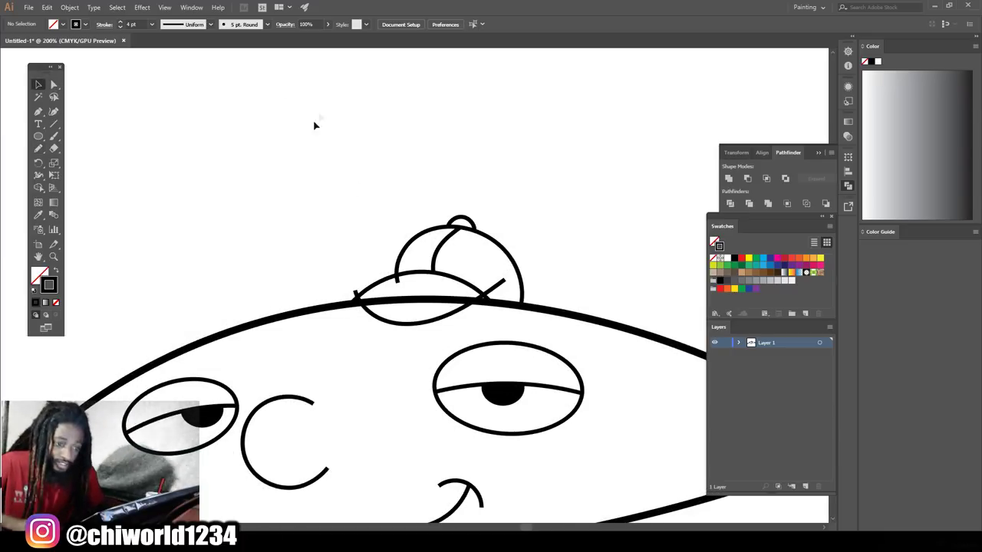
drag(302, 144, 555, 321)
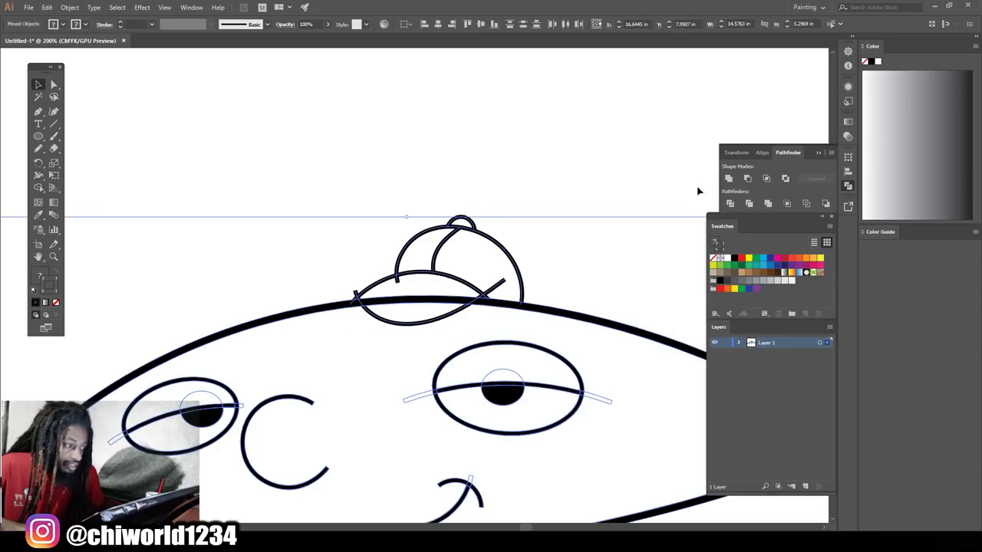
click(68, 8)
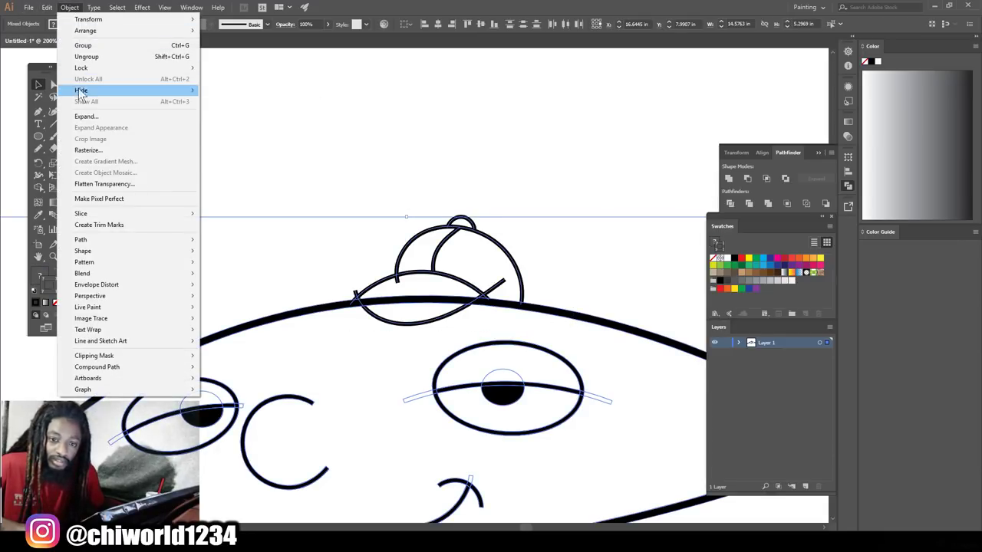
click(84, 117)
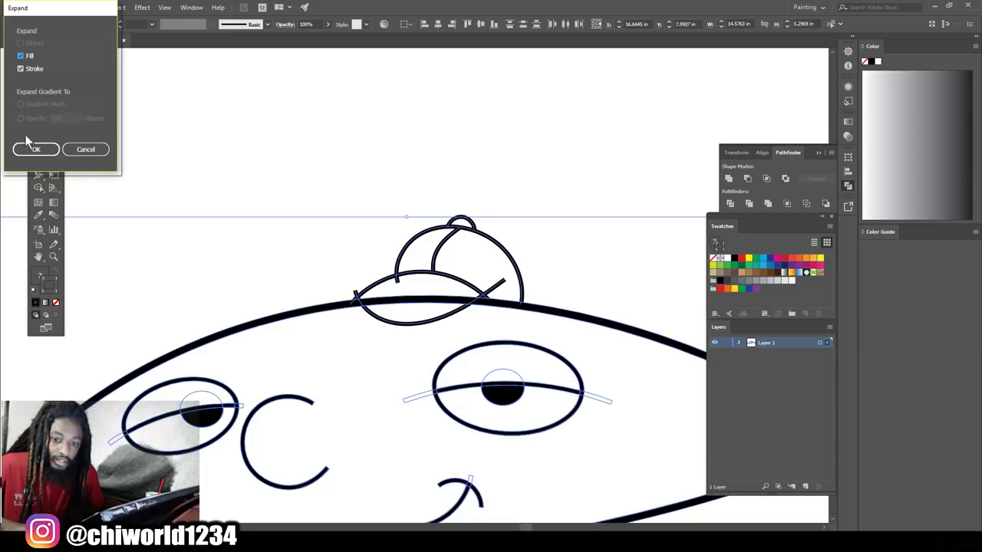
click(35, 150)
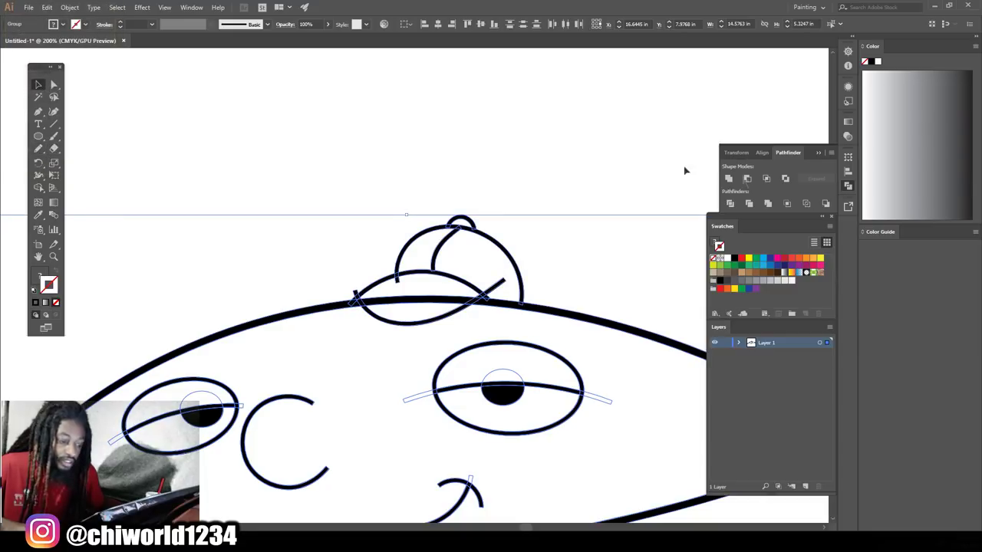
click(733, 203)
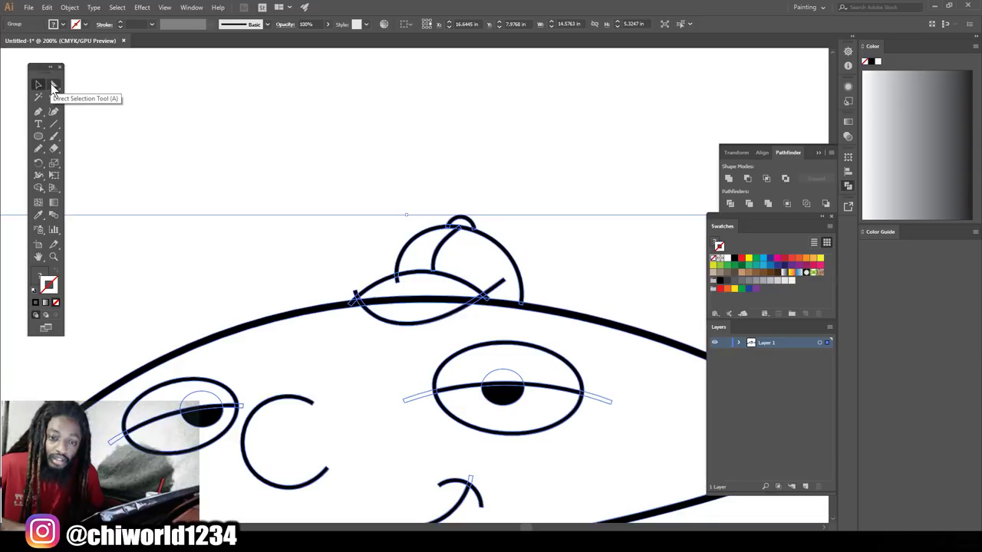
Delete the head outline segment that crosses the inside of the cap brim using the Direct Selection tool
click(54, 86)
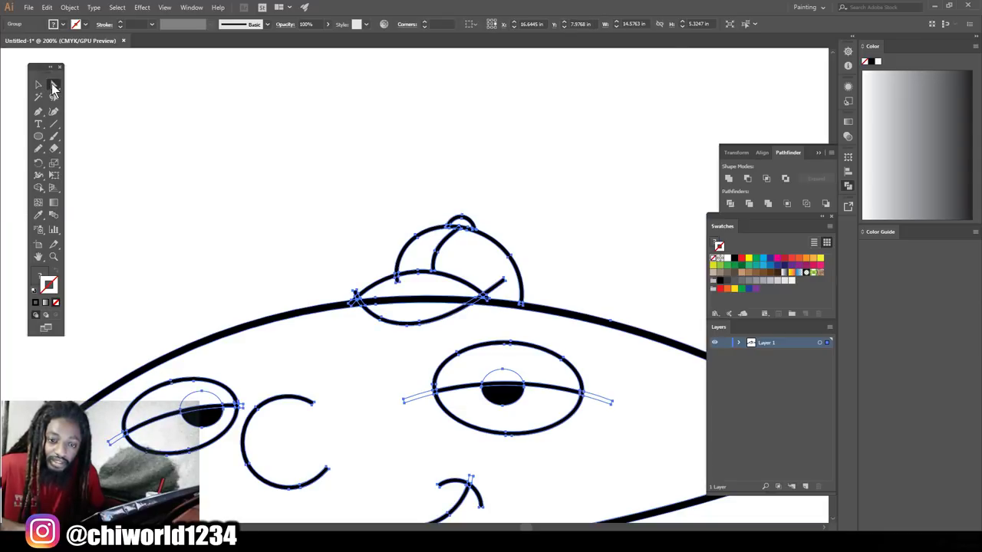
click(313, 147)
scroll(455, 323, up, 3)
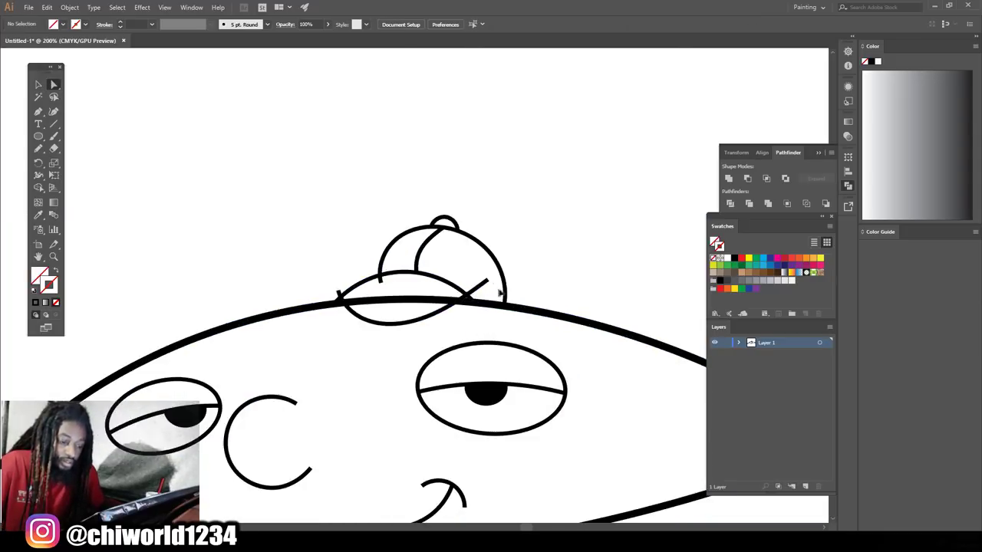
click(416, 314)
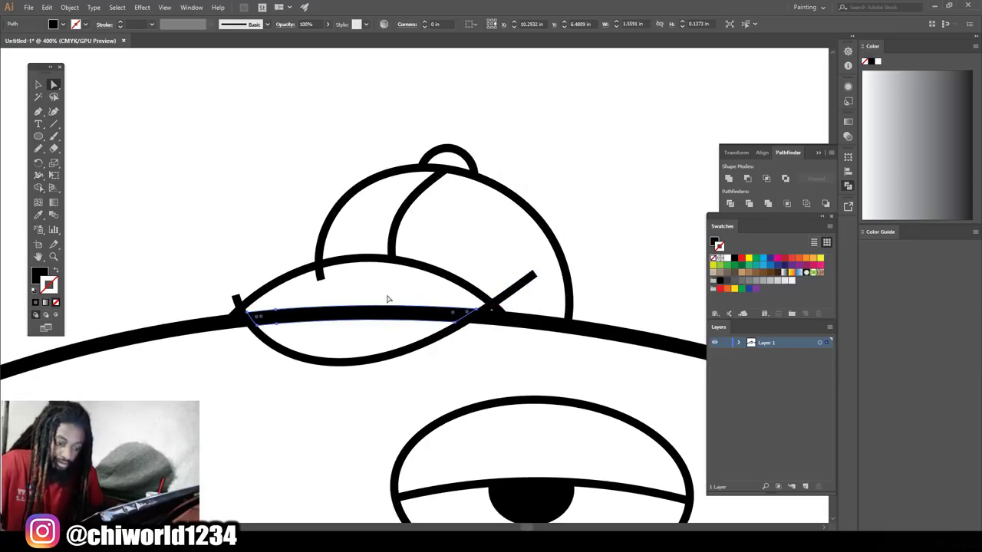
drag(386, 309, 385, 312)
key(Delete)
Delete the dome line's tip inside the brim and the brim line ends sticking out at both corners
drag(321, 278, 237, 298)
click(265, 297)
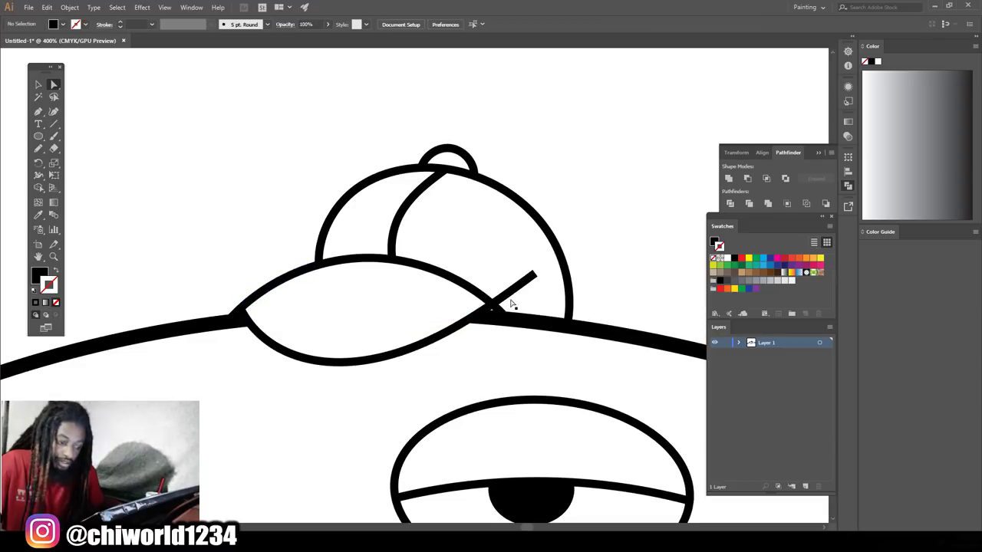
drag(509, 282, 499, 316)
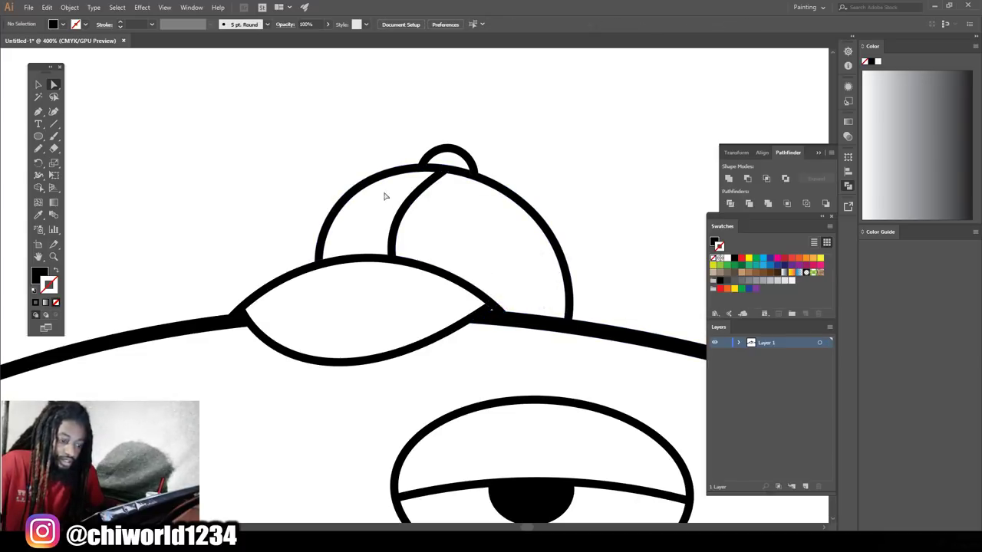
key(ctrl+minus)
key(ctrl+minus)
key(ctrl+minus)
key(ctrl+minus)
key(ctrl+minus)
key(ctrl+plus)
key(ctrl+minus)
key(ctrl+plus)
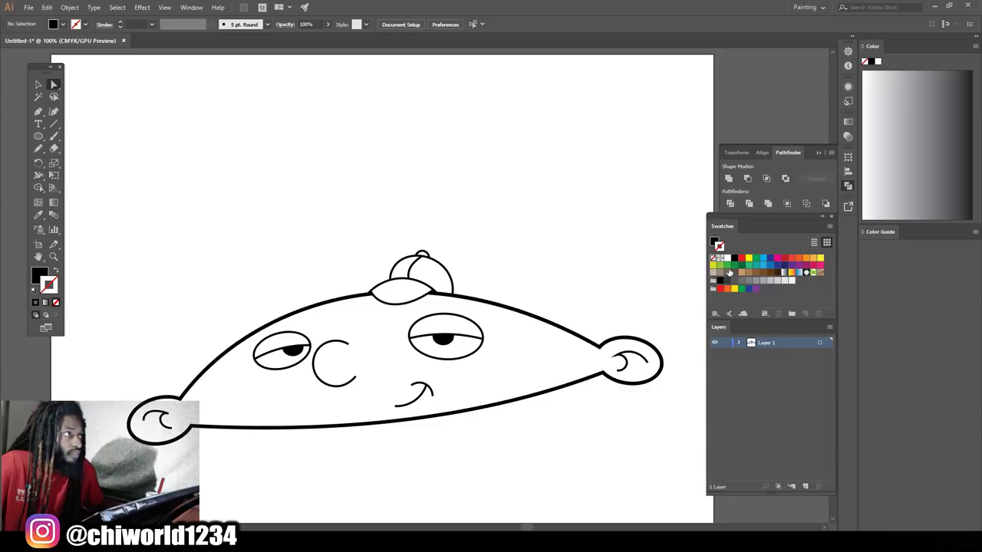
key(ctrl+minus)
key(ctrl+plus)
key(ctrl+minus)
key(ctrl+plus)
key(ctrl+minus)
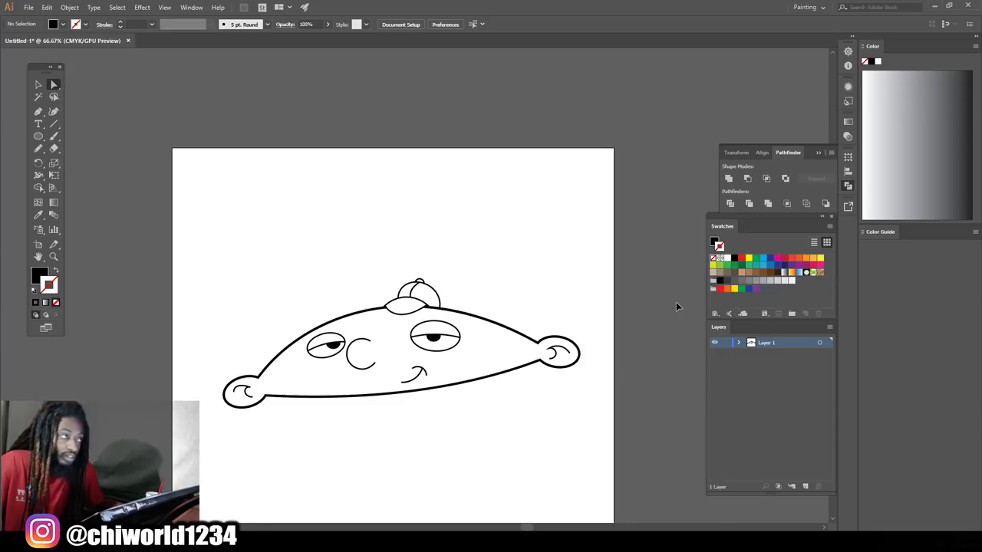
key(ctrl+plus)
key(ctrl+minus)
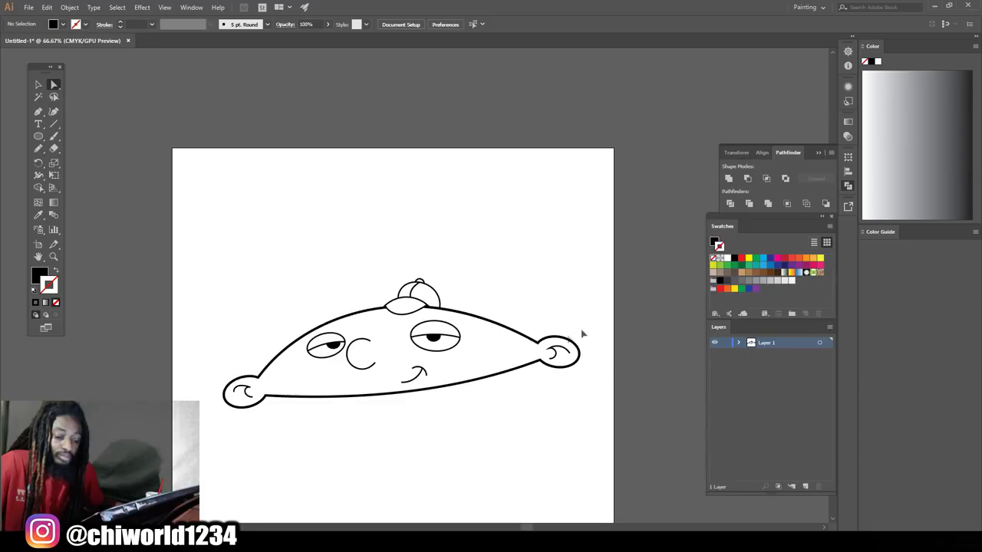
Expand the whole face and cap artwork and combine its pieces with Pathfinder Merge
key(ctrl+plus)
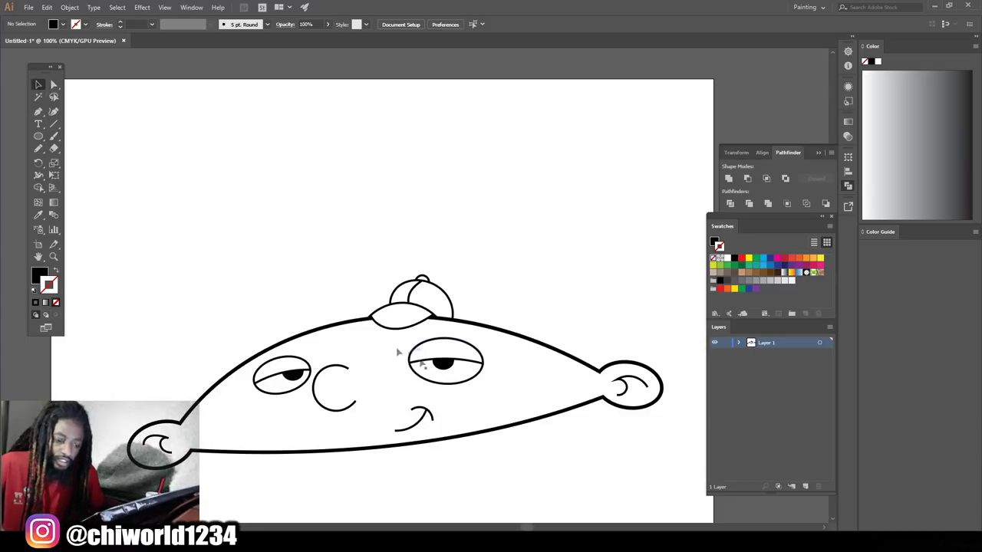
drag(105, 186, 697, 484)
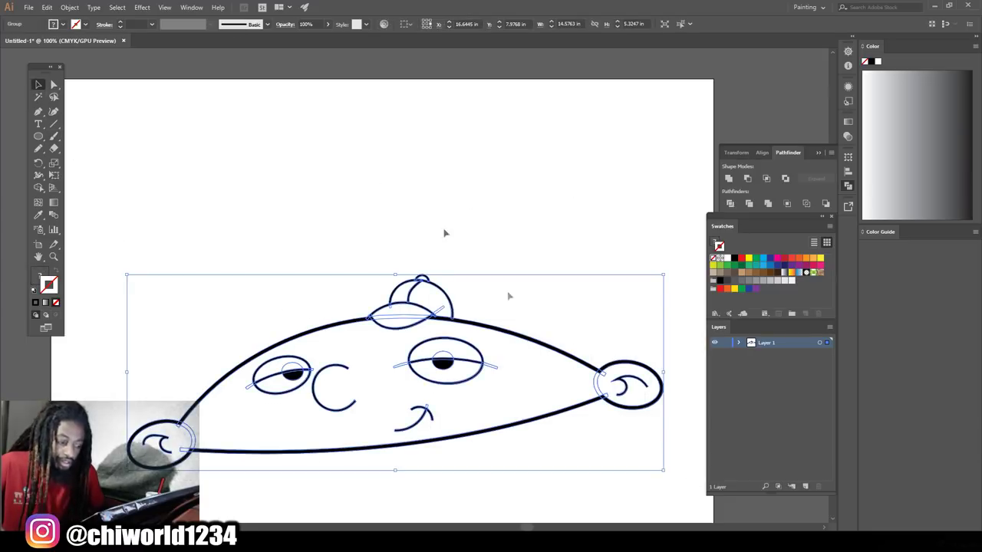
click(71, 8)
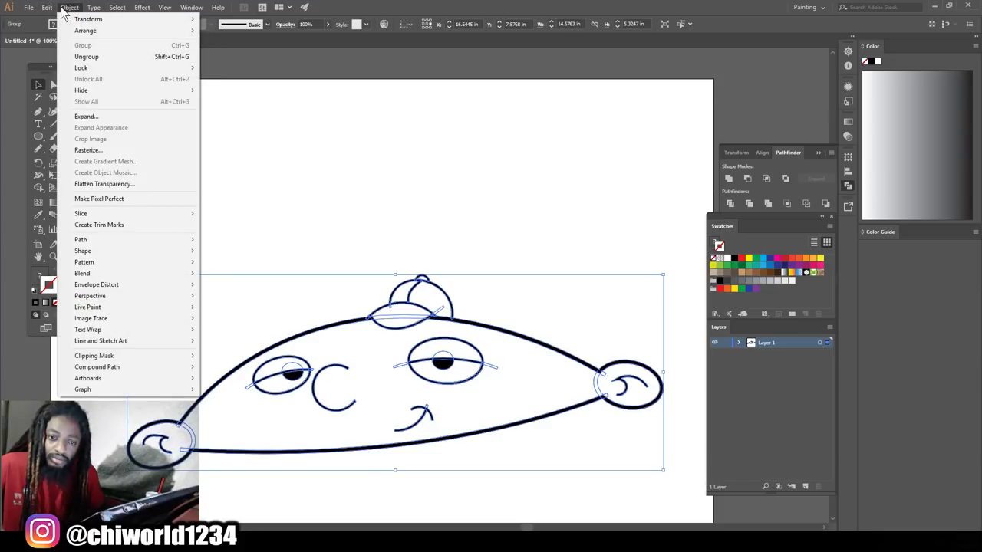
click(90, 118)
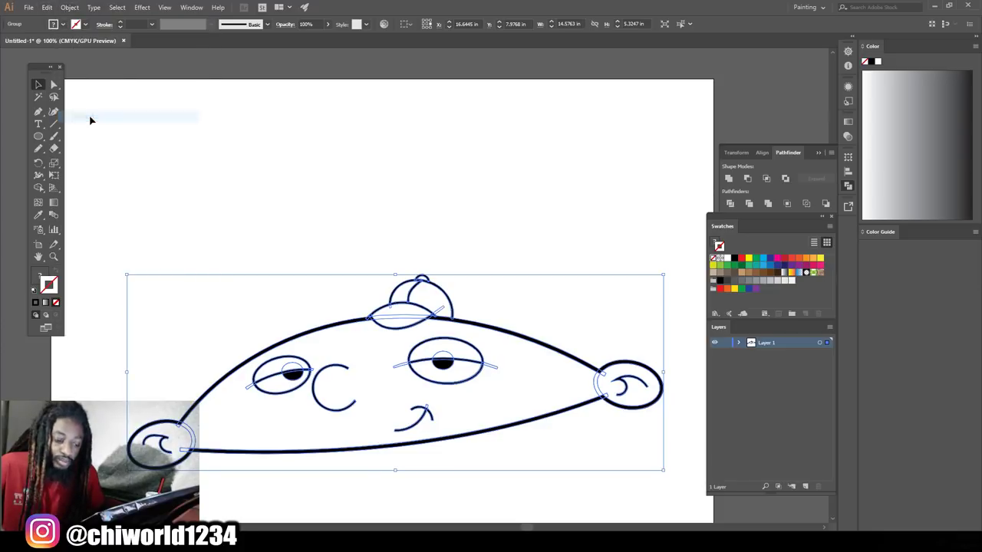
click(769, 201)
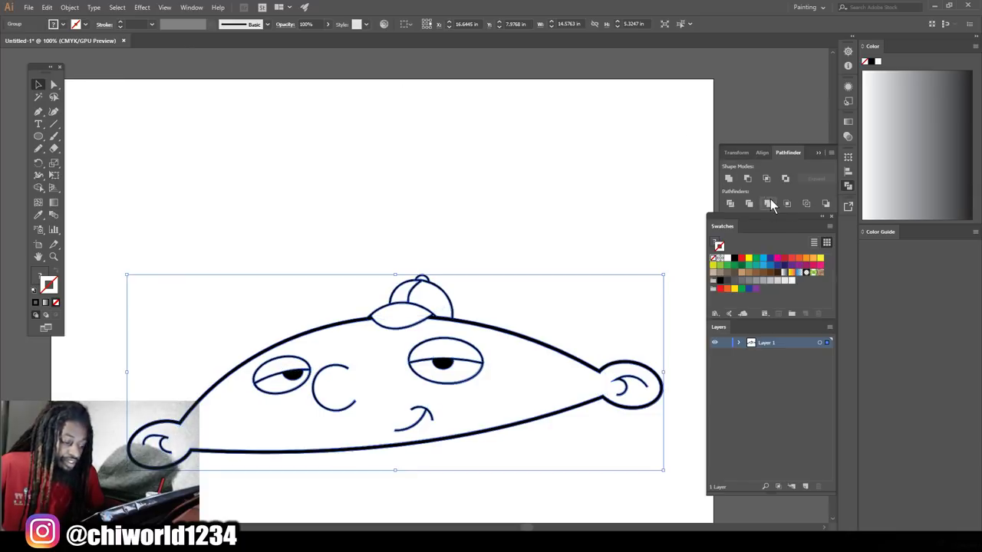
click(605, 141)
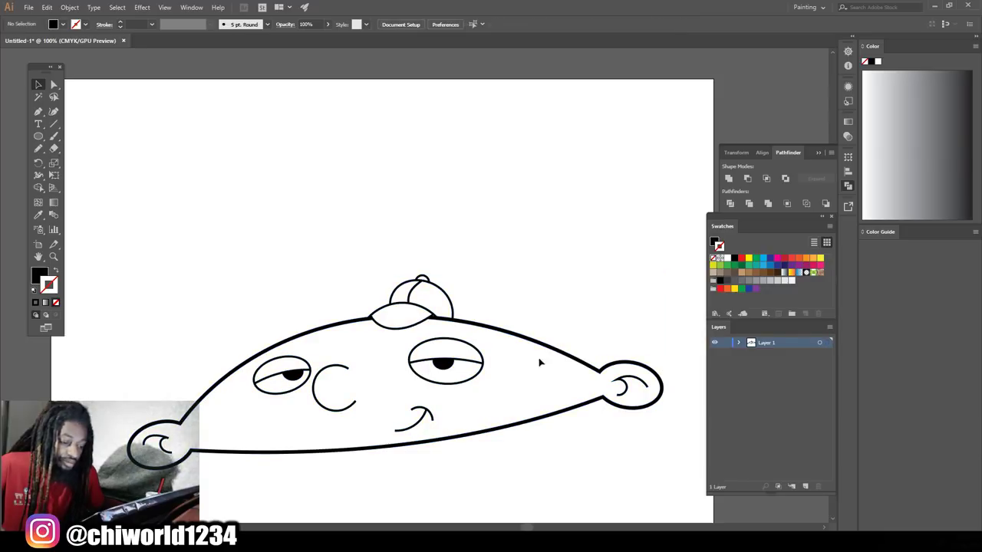
Duplicate Layer 1 and lock the copy above it
click(779, 343)
drag(810, 487, 806, 487)
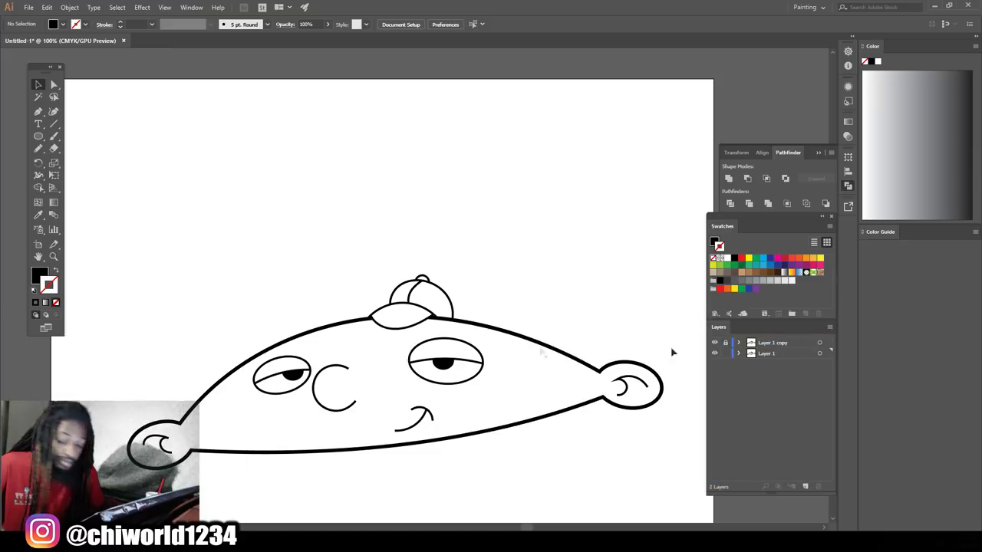
Try to set the fill colour to light peach FFCF9F
double_click(38, 278)
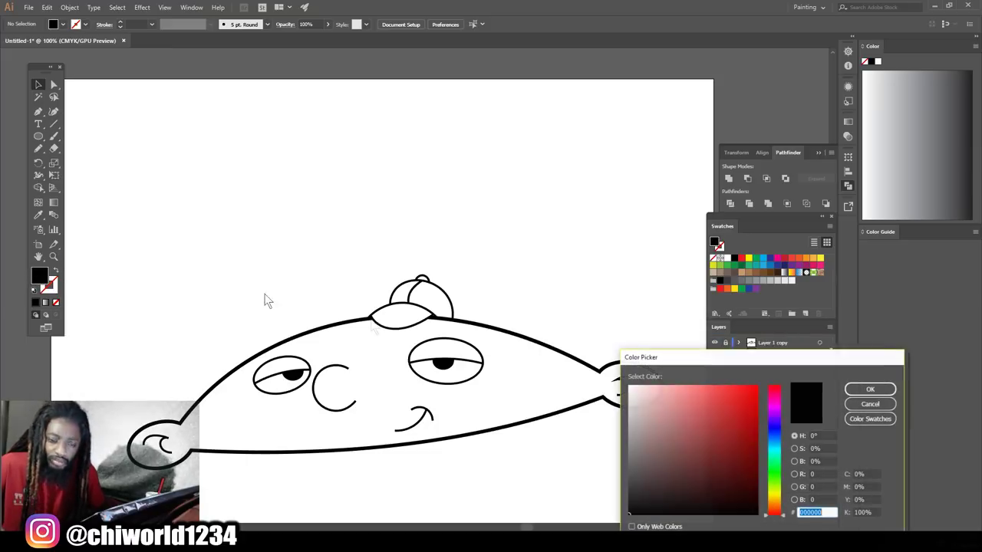
drag(775, 471, 778, 507)
drag(748, 404, 676, 383)
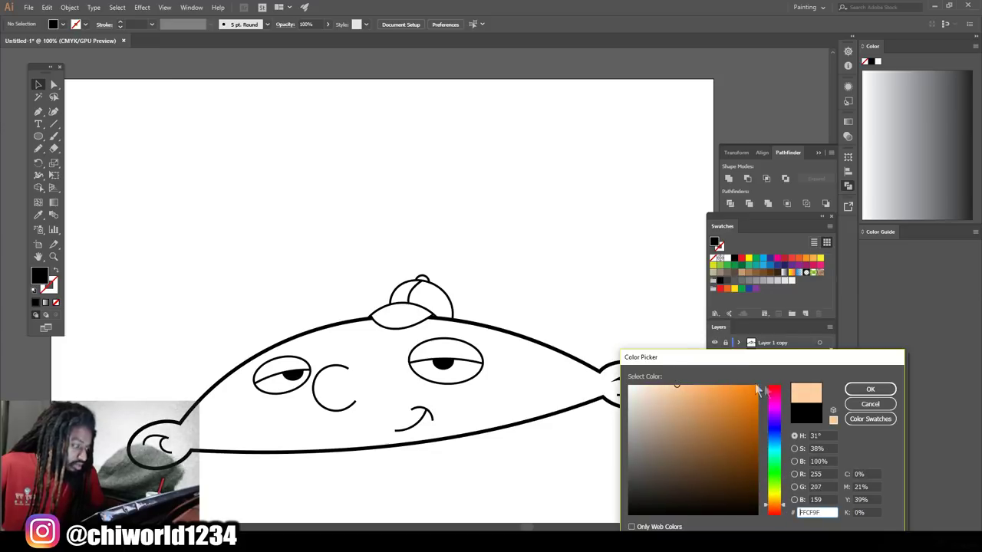
click(861, 390)
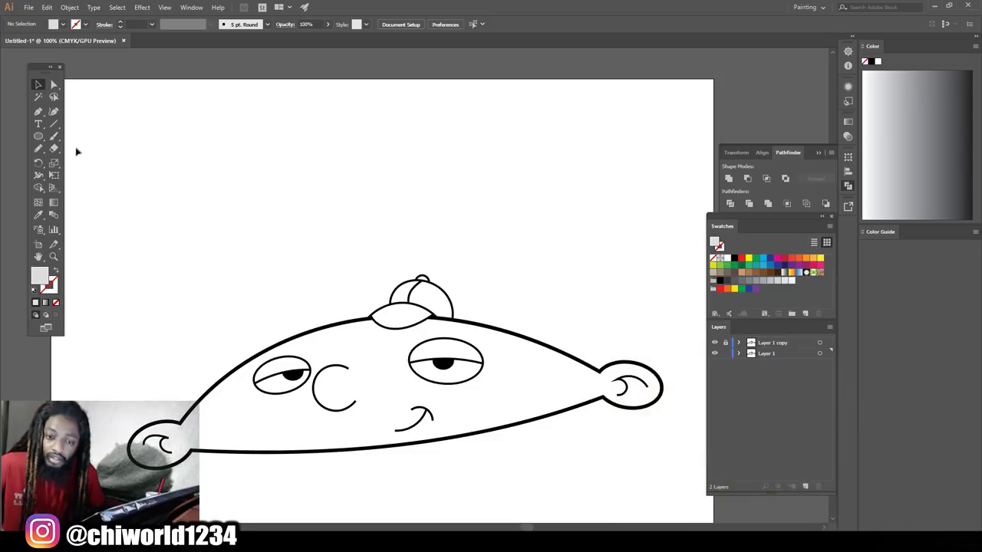
Reset the fill and stroke to their defaults and choose a light peach fill colour
click(34, 292)
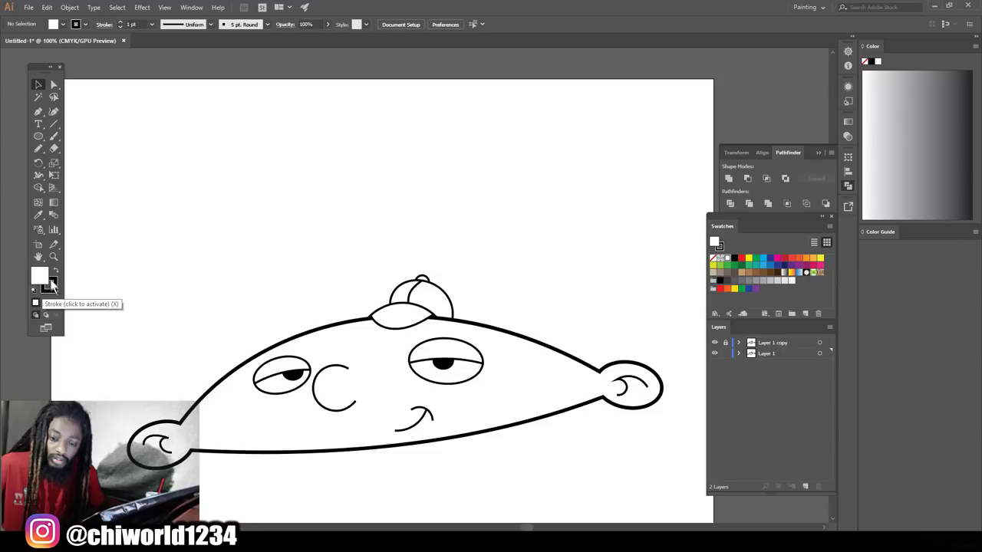
double_click(42, 277)
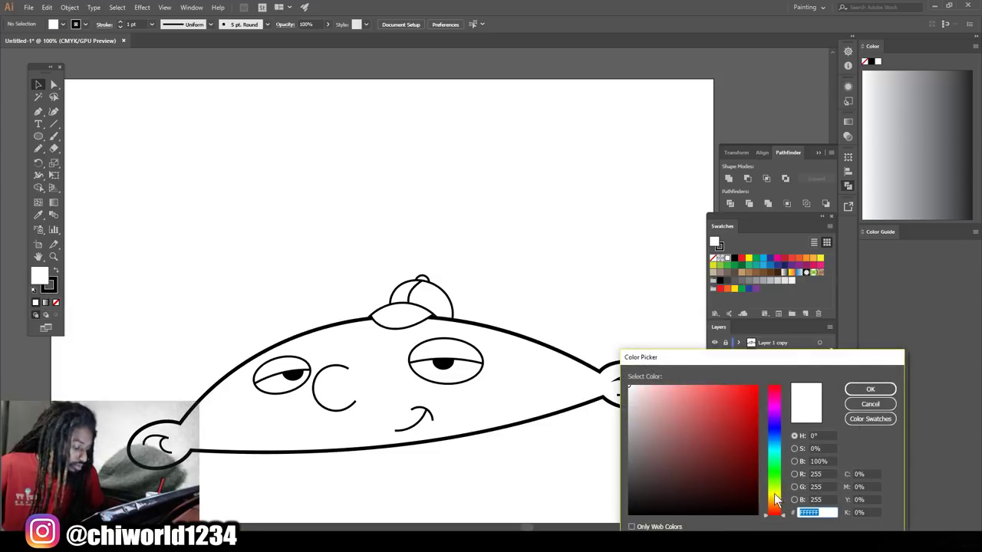
drag(776, 503, 777, 510)
drag(690, 390, 676, 377)
click(890, 391)
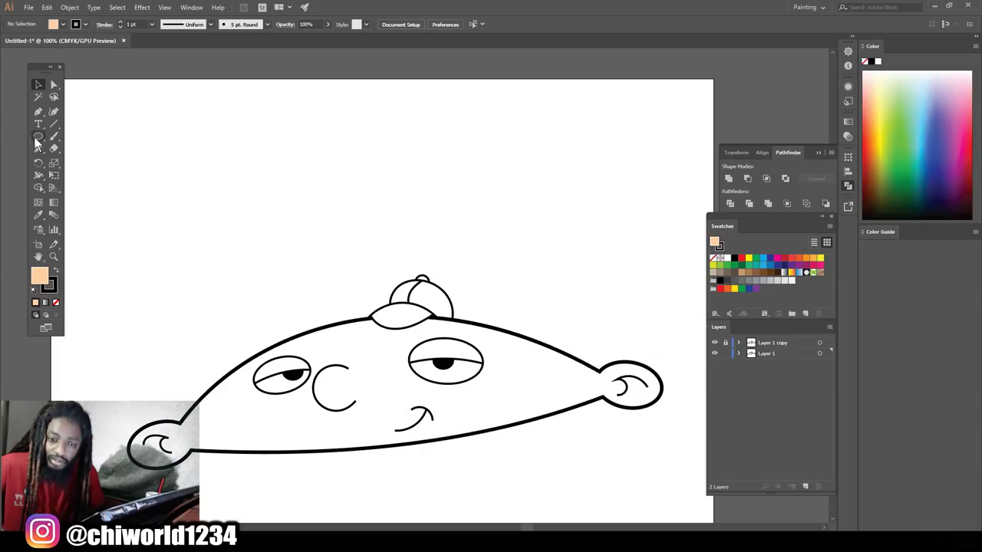
Draw a peach rectangle about 15.74 by 10.65 in covering the whole face on Layer 1 and send it to the back
click(36, 139)
click(77, 135)
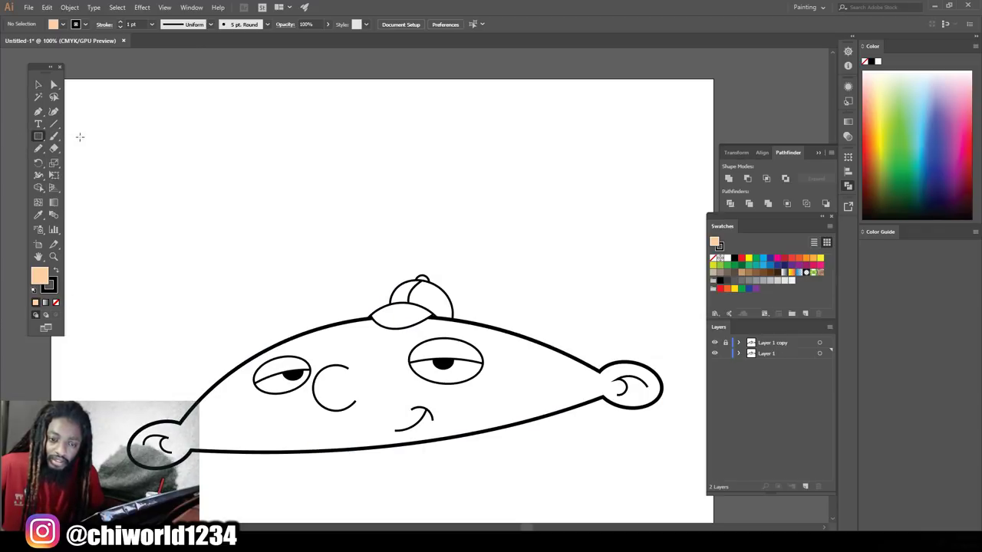
drag(110, 123, 690, 427)
scroll(384, 307, up, 2)
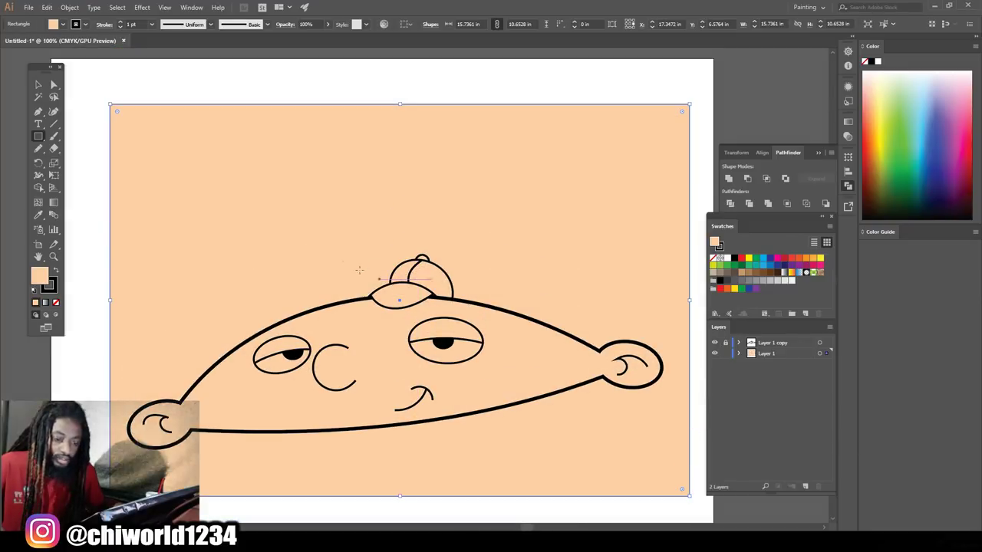
click(38, 86)
right_click(269, 221)
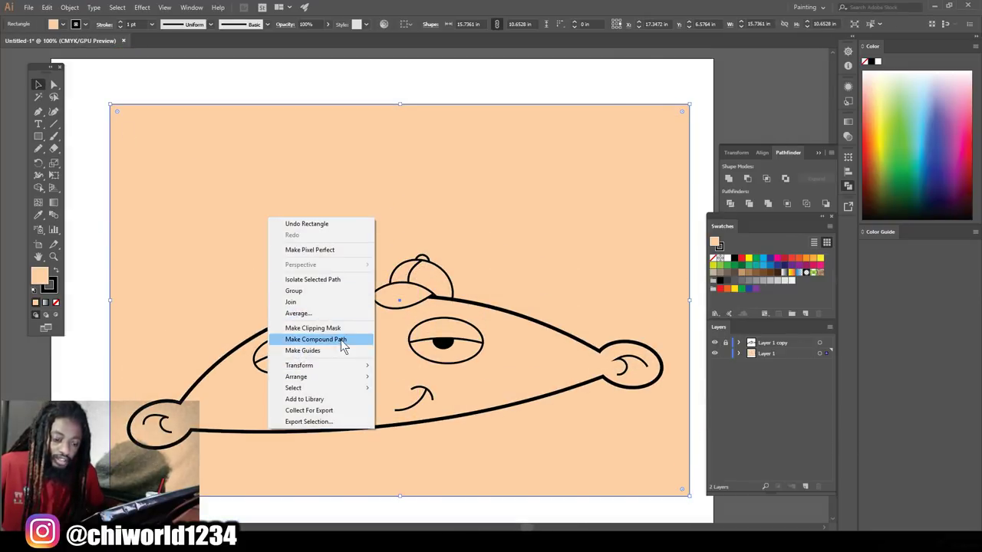
mouse_move(353, 377)
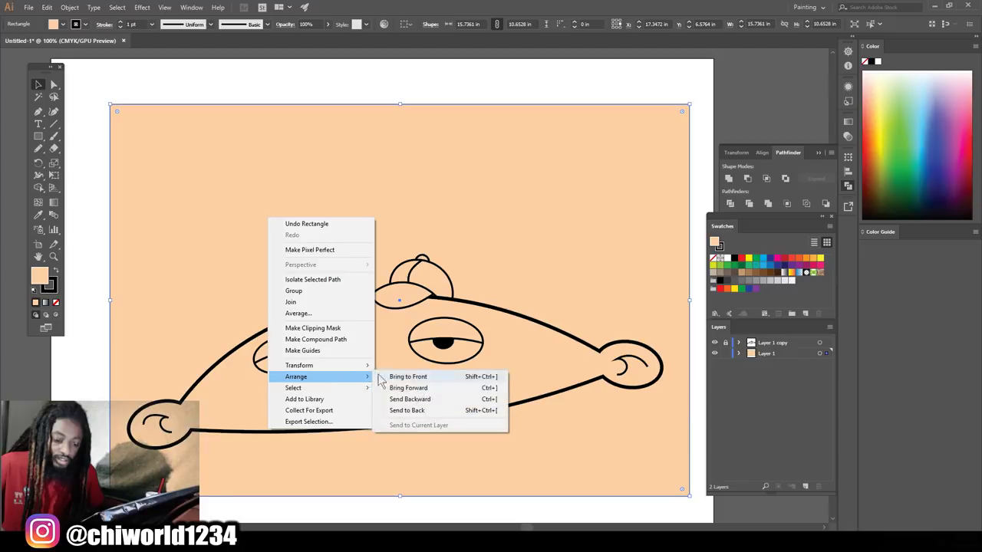
click(418, 415)
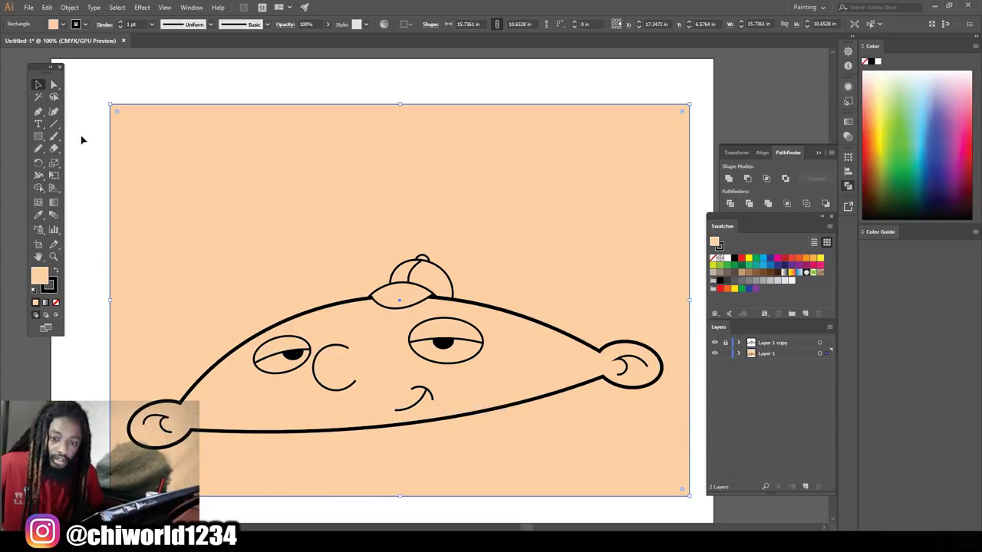
Combine the peach rectangle and the face line art on Layer 1 with Pathfinder Merge
drag(80, 136, 335, 231)
drag(528, 321, 682, 458)
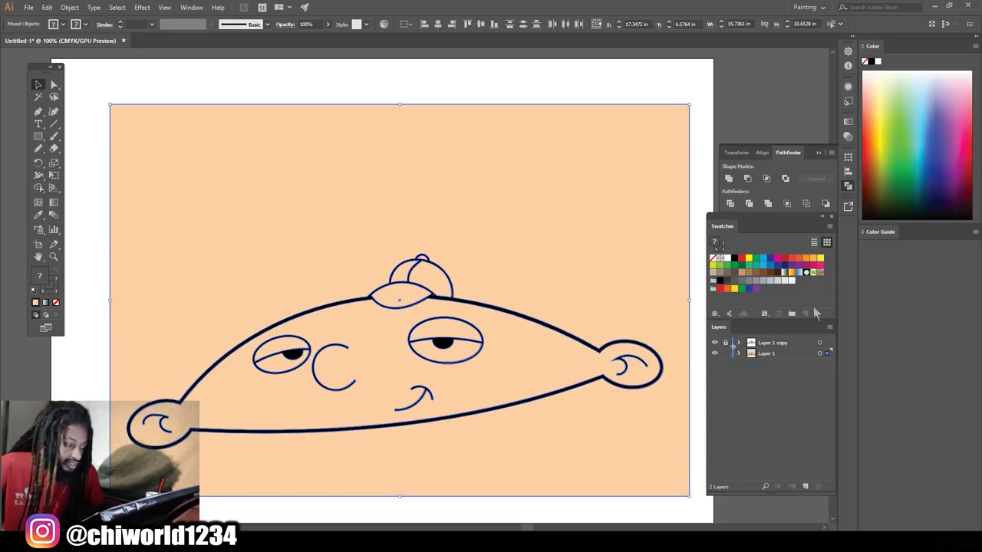
click(770, 201)
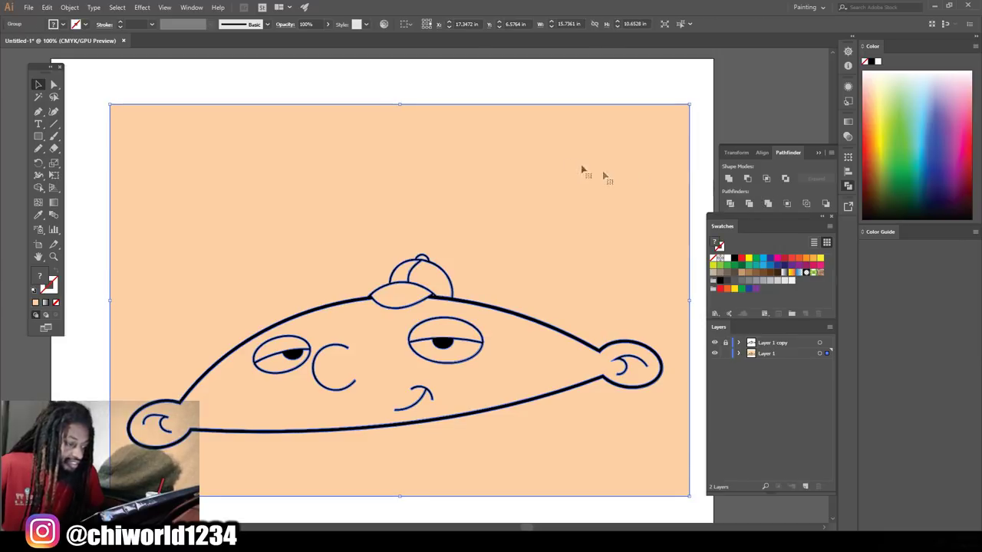
Isolate the merged group and delete the peach area outside the head and cap outline
right_click(511, 181)
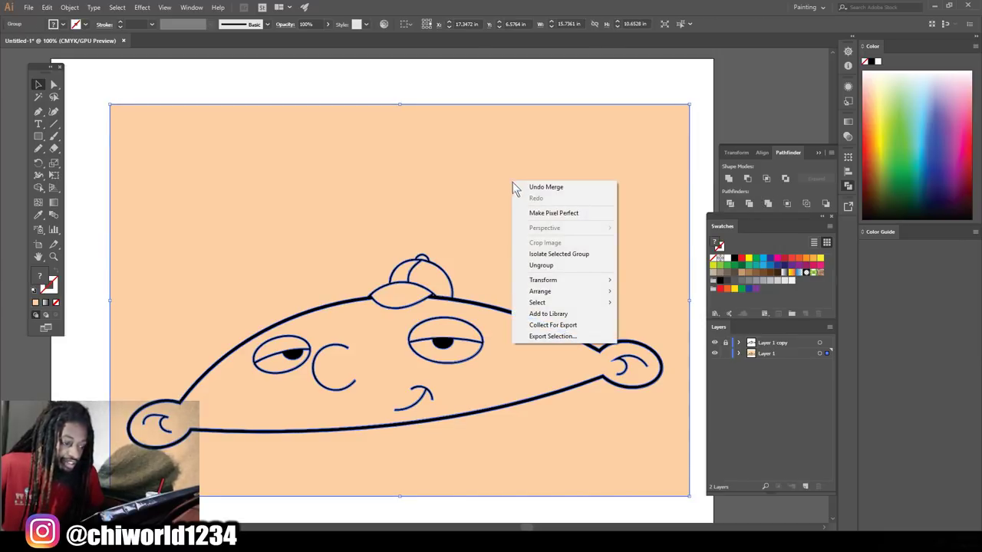
click(541, 256)
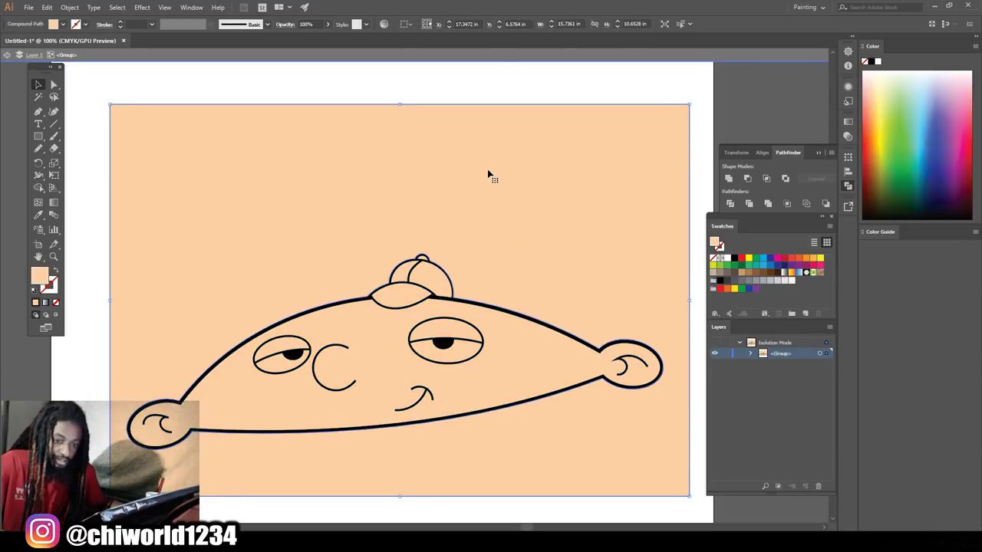
key(Delete)
Fill the open lower part of both eyes with the lightest off-white gray swatch
scroll(500, 273, down, 2)
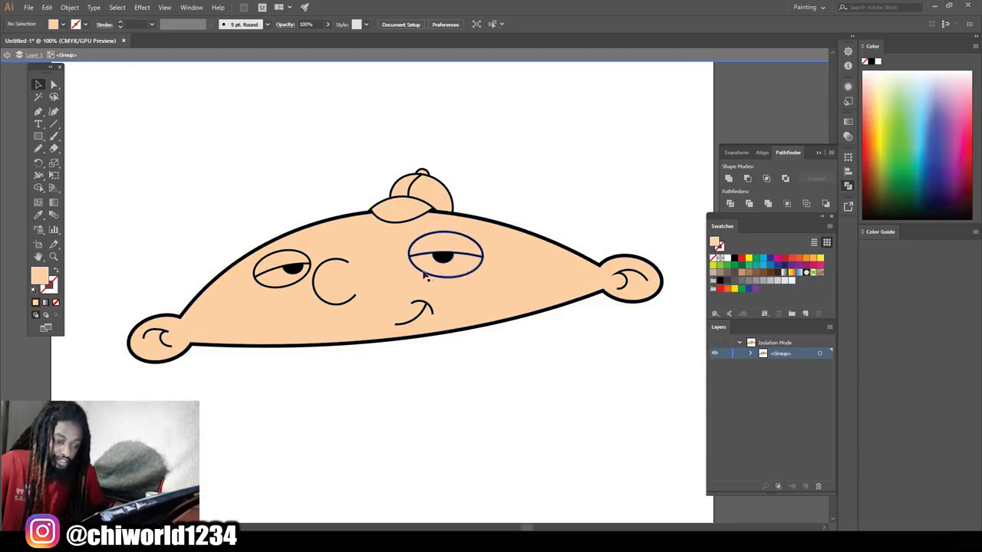
key(ctrl+minus)
key(ctrl+plus)
key(ctrl+plus)
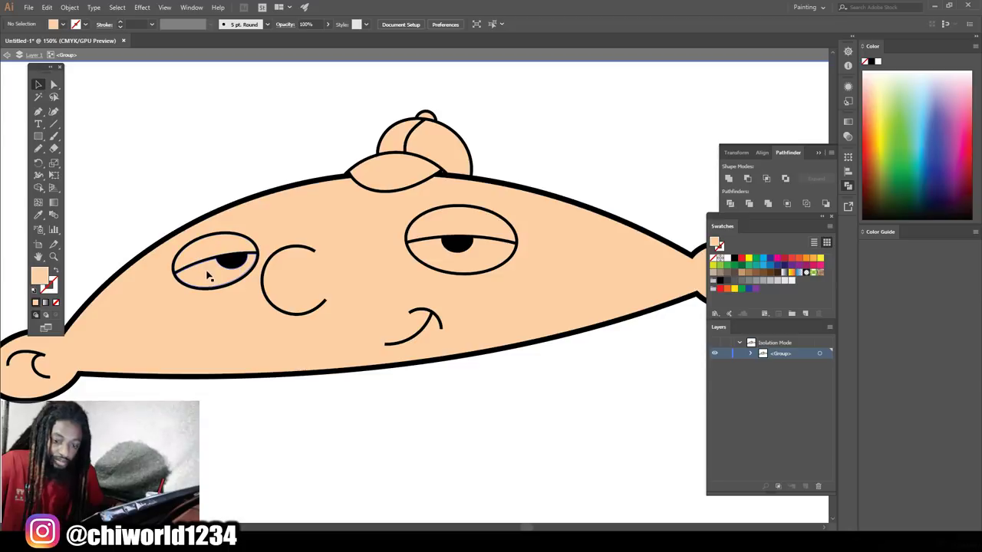
click(207, 274)
shift+click(456, 263)
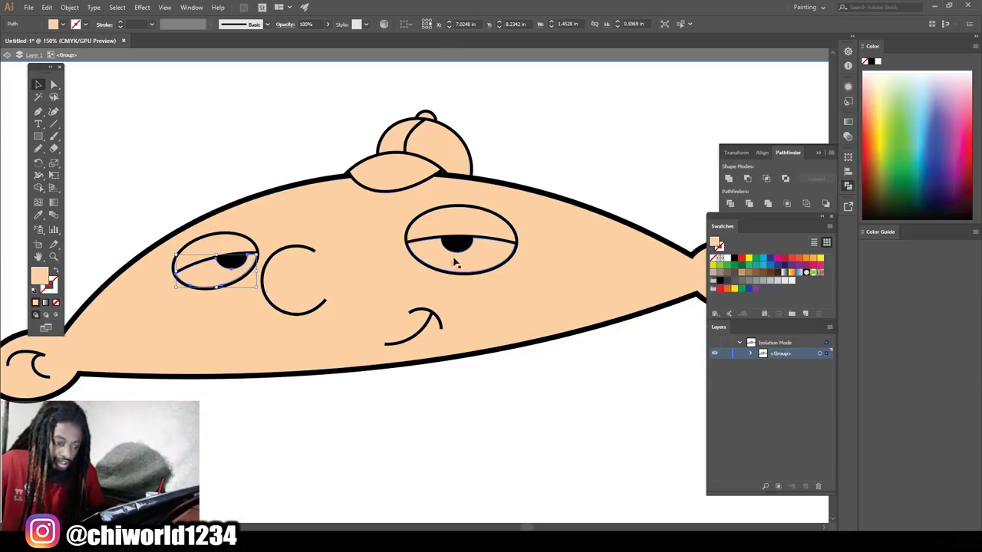
shift+click(452, 265)
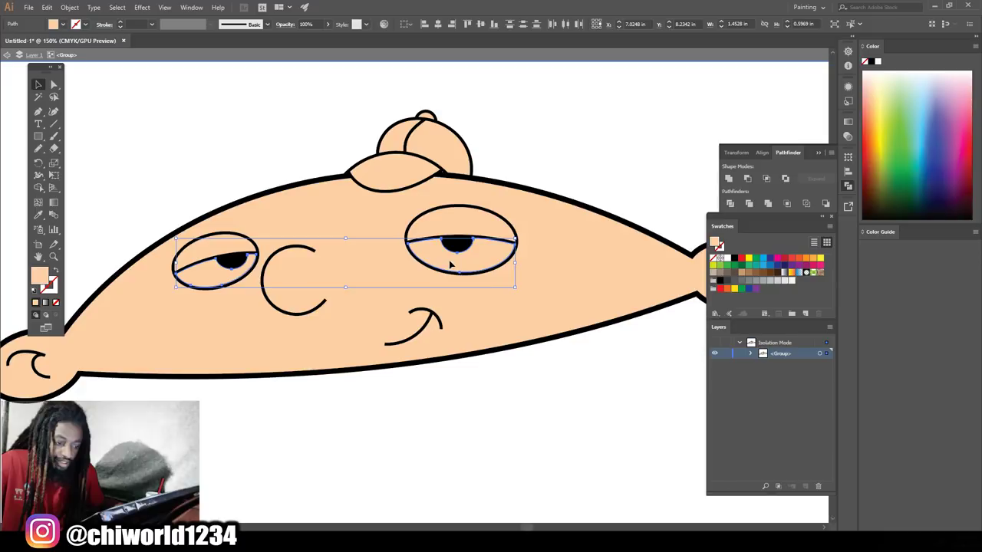
click(791, 281)
Try to fill the cap's brim, dome panels and button with the bright blue swatch
scroll(613, 125, up, 3)
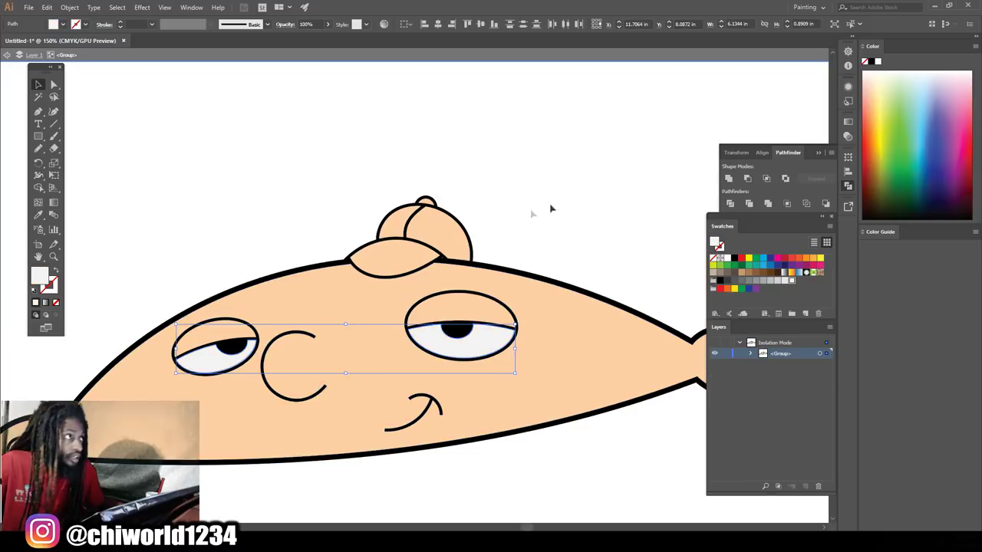
click(407, 247)
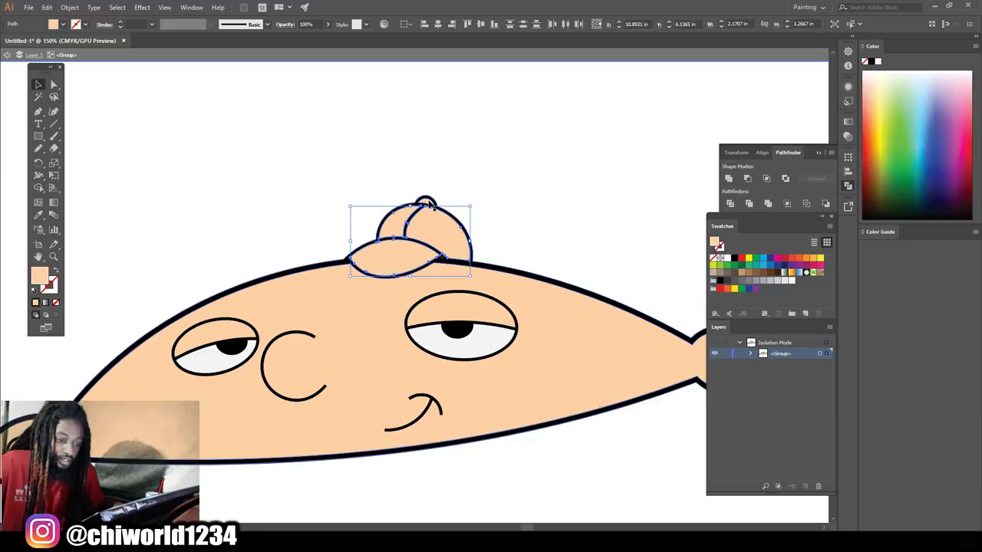
key(ctrl+a)
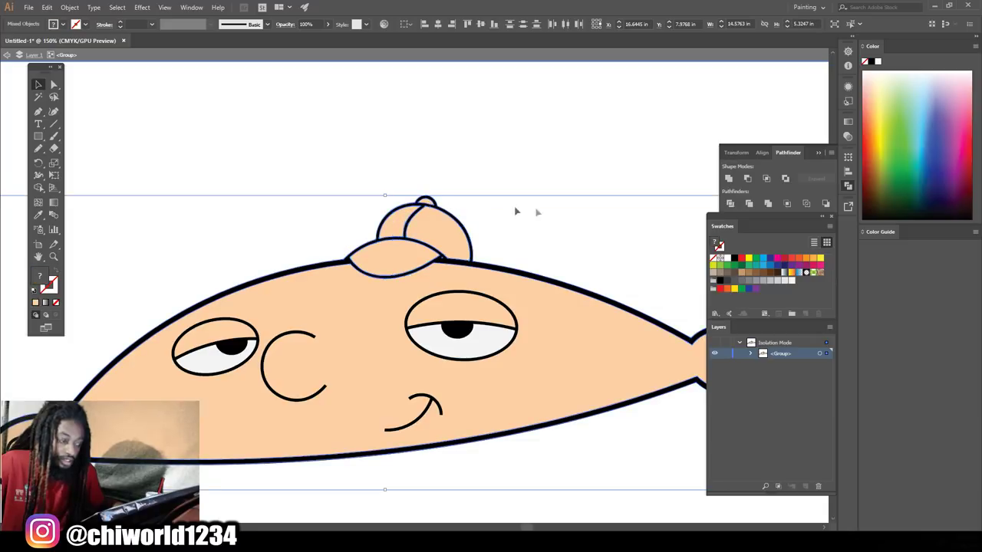
click(764, 260)
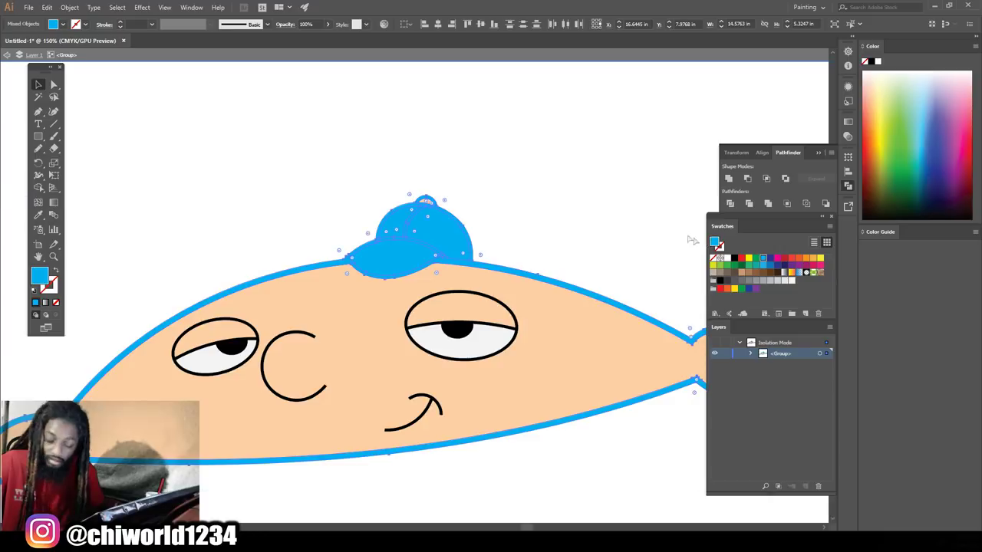
key(ctrl+z)
scroll(517, 197, up, 1)
click(494, 213)
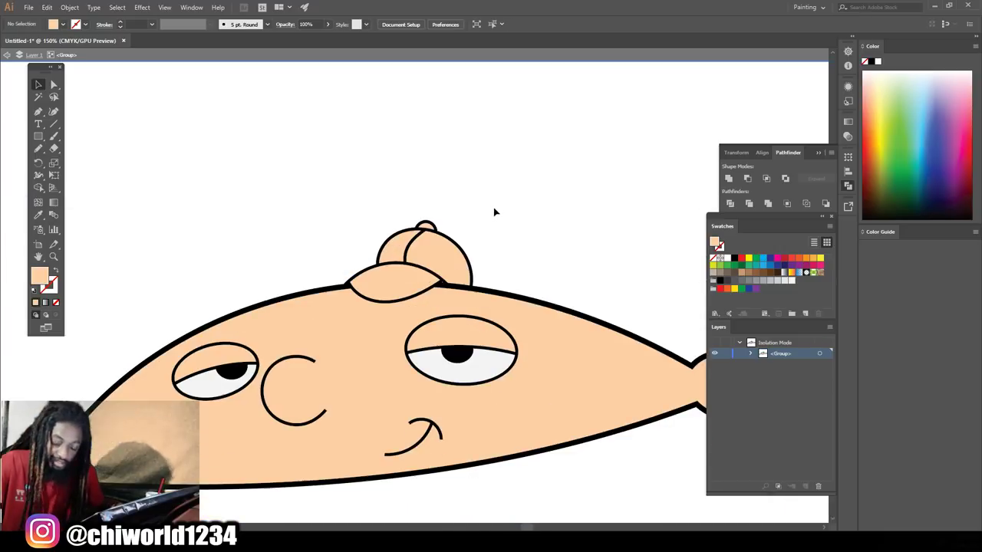
scroll(495, 212, up, 5)
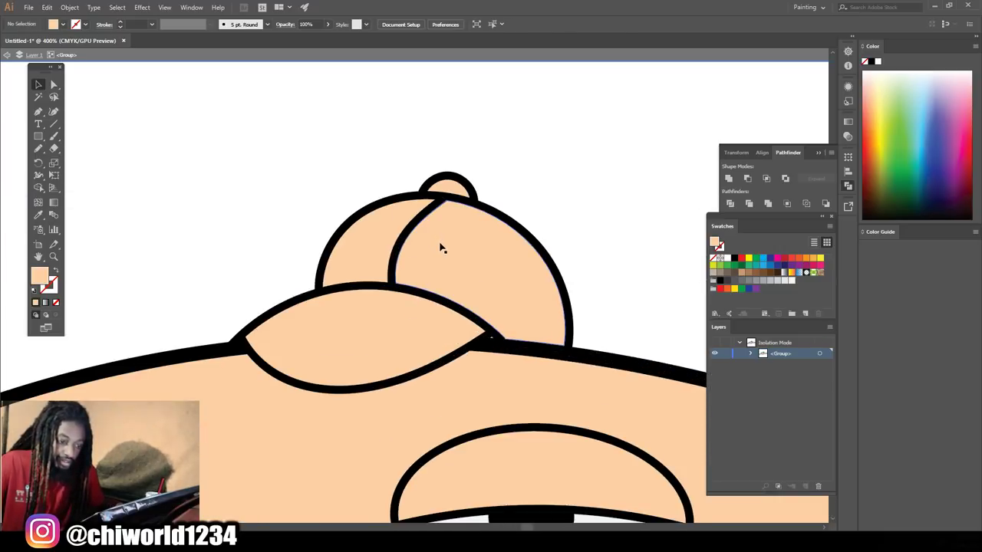
Fill the cap's brim, both dome panels and top button with the bright blue swatch and deselect them
click(441, 247)
shift+click(369, 324)
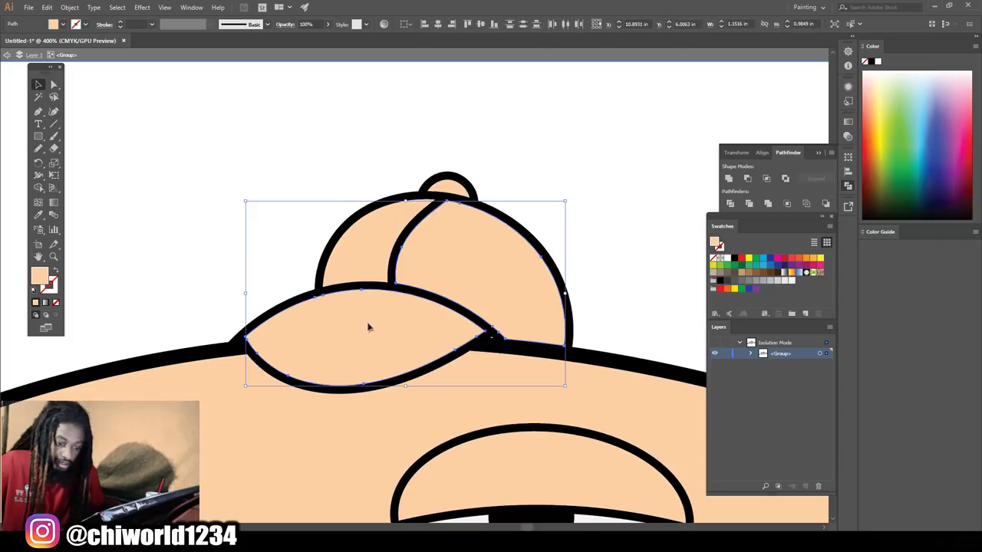
shift+click(452, 190)
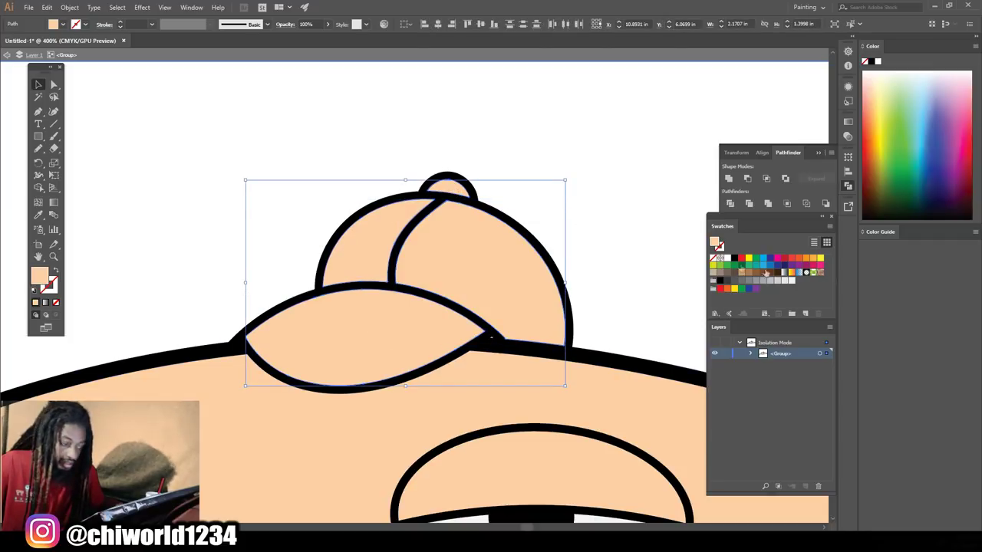
click(764, 260)
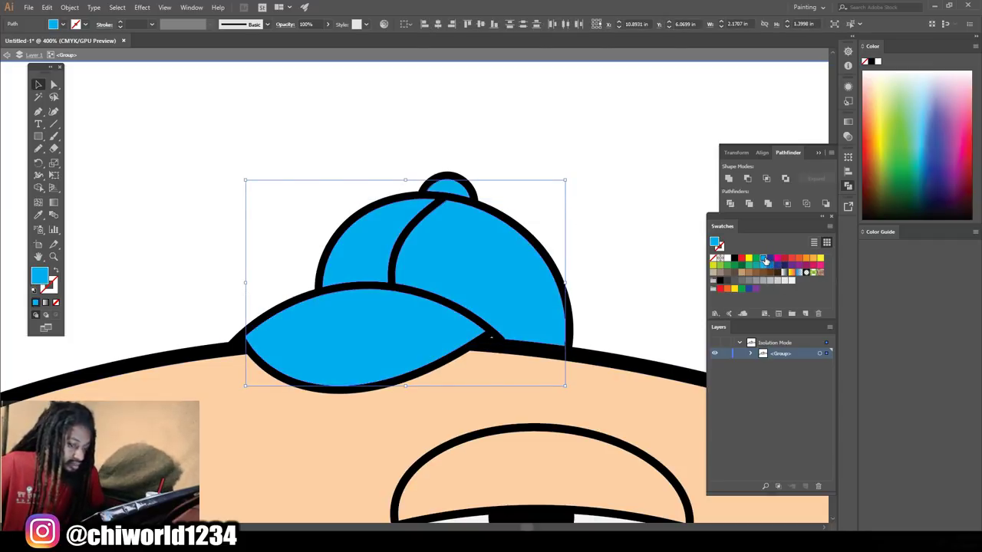
click(670, 207)
Recolour the tiny peach triangle where the cap brim meets the head outline, sampling the outline's black with the Eyedropper
key(ctrl+equal)
key(ctrl+equal)
key(ctrl+equal)
key(ctrl+equal)
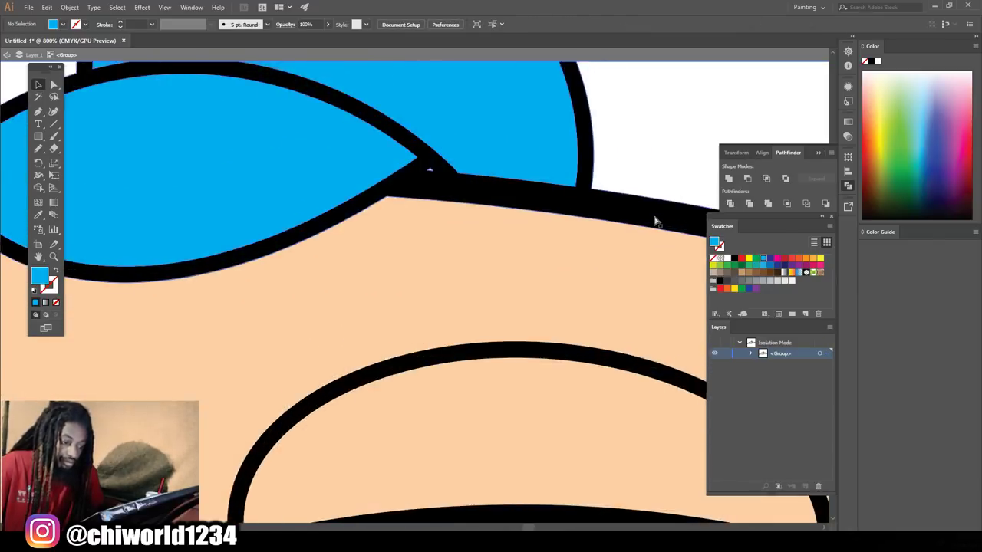
key(ctrl+equal)
key(ctrl+equal)
key(ctrl+equal)
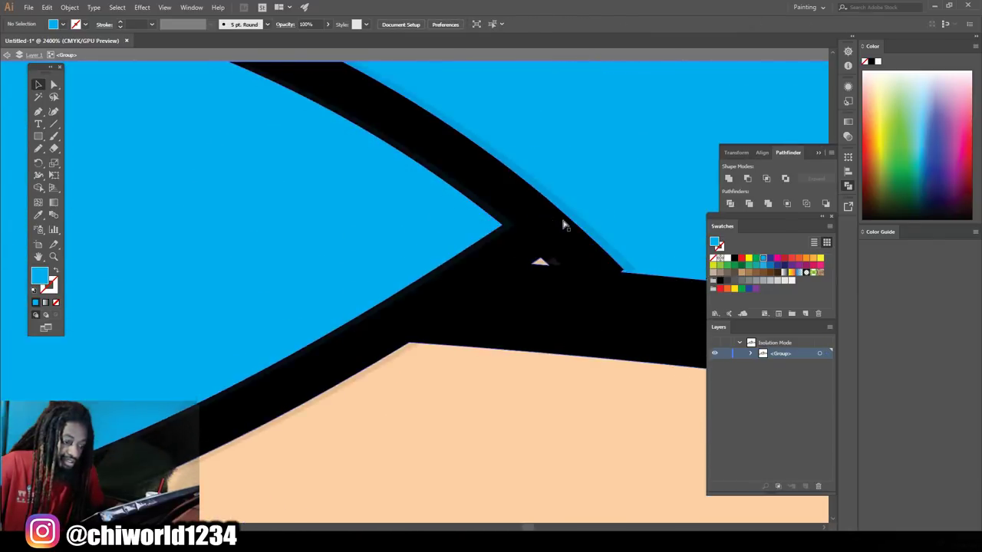
key(ctrl+equal)
click(244, 214)
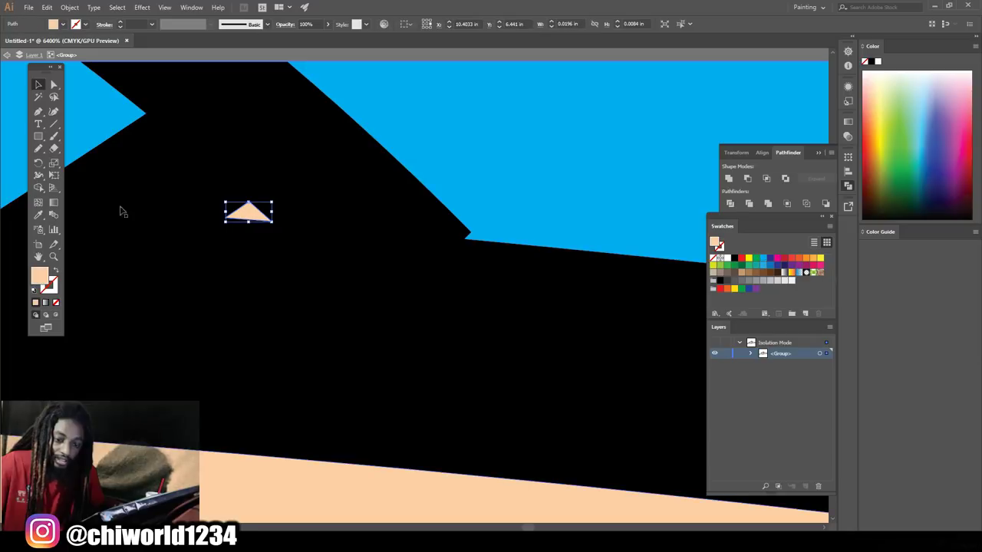
click(41, 215)
click(206, 298)
key(ctrl+minus)
key(ctrl+minus)
key(ctrl+minus)
key(ctrl+minus)
key(ctrl+minus)
key(ctrl+minus)
key(ctrl+minus)
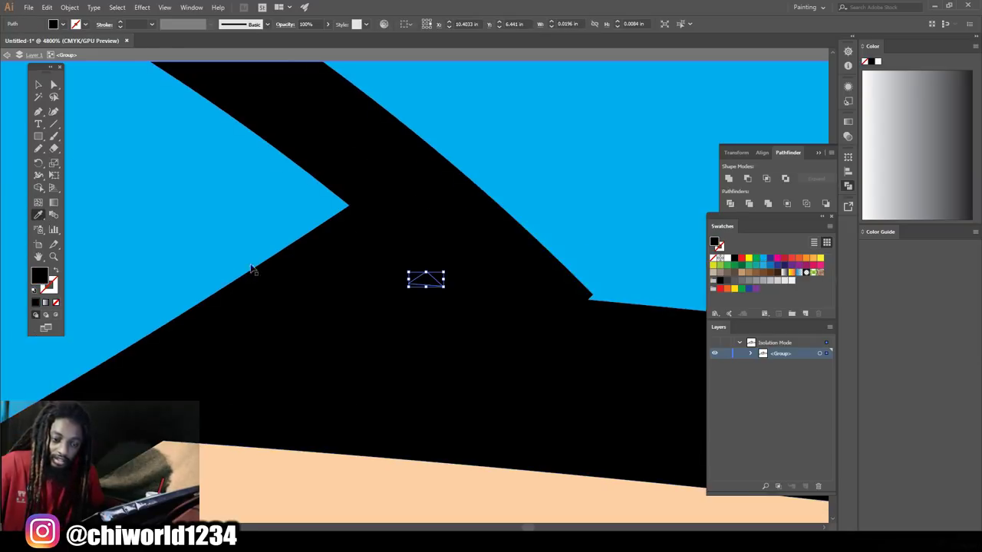
click(40, 85)
click(98, 103)
Leave isolation mode and lock Layer 1
key(ctrl+minus)
key(ctrl+minus)
key(ctrl+minus)
key(ctrl+minus)
key(ctrl+minus)
key(ctrl+minus)
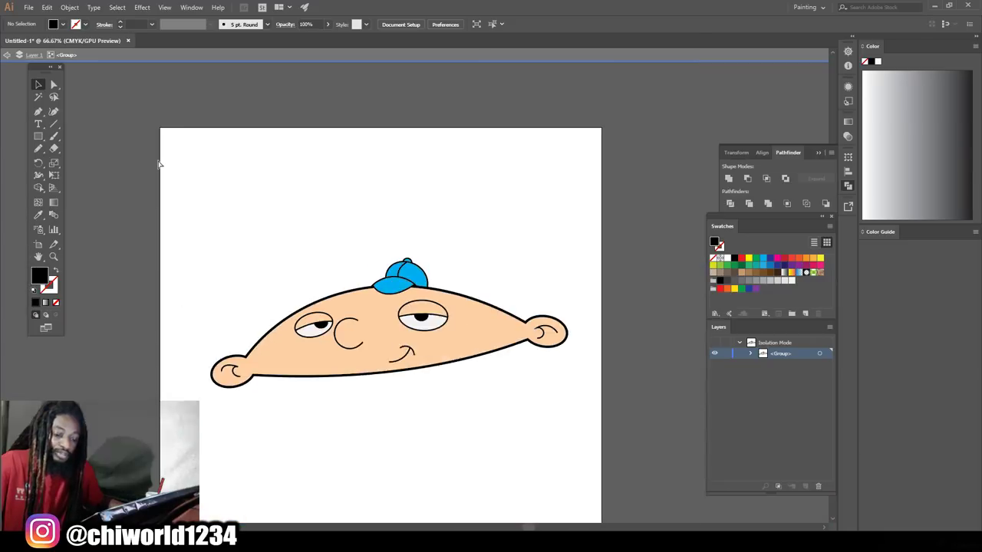
key(ctrl+minus)
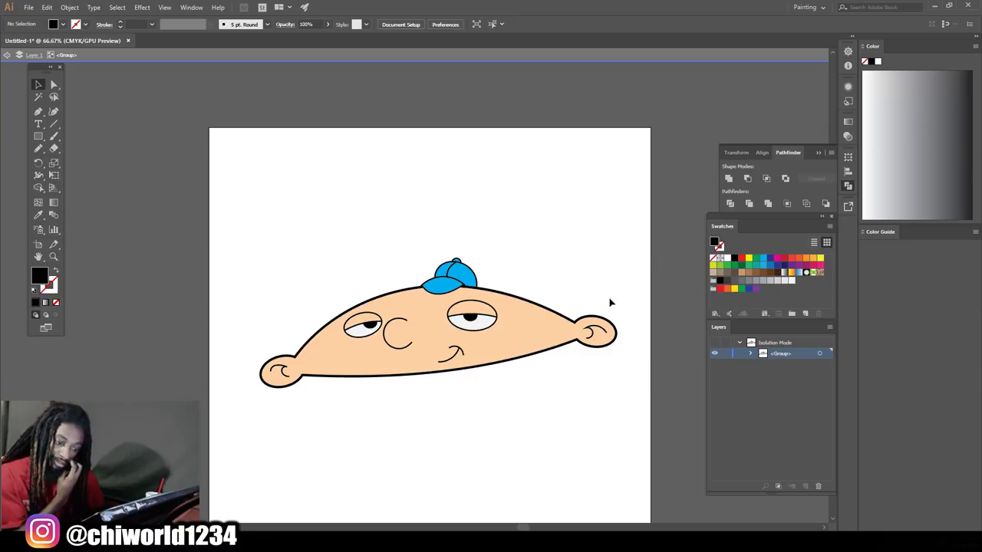
double_click(664, 377)
click(726, 354)
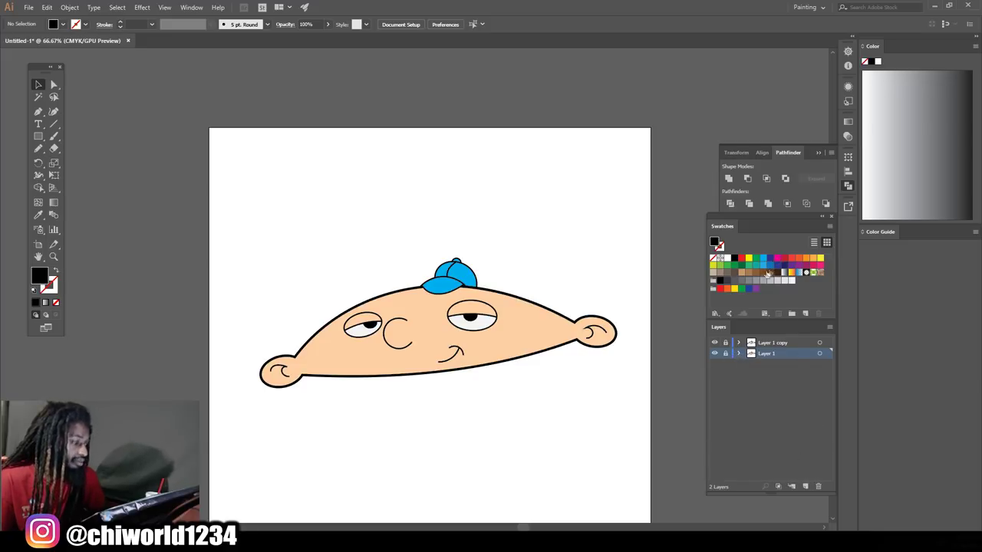
Try to set the fill colour to dark brown 66390C in the Color Picker
double_click(43, 275)
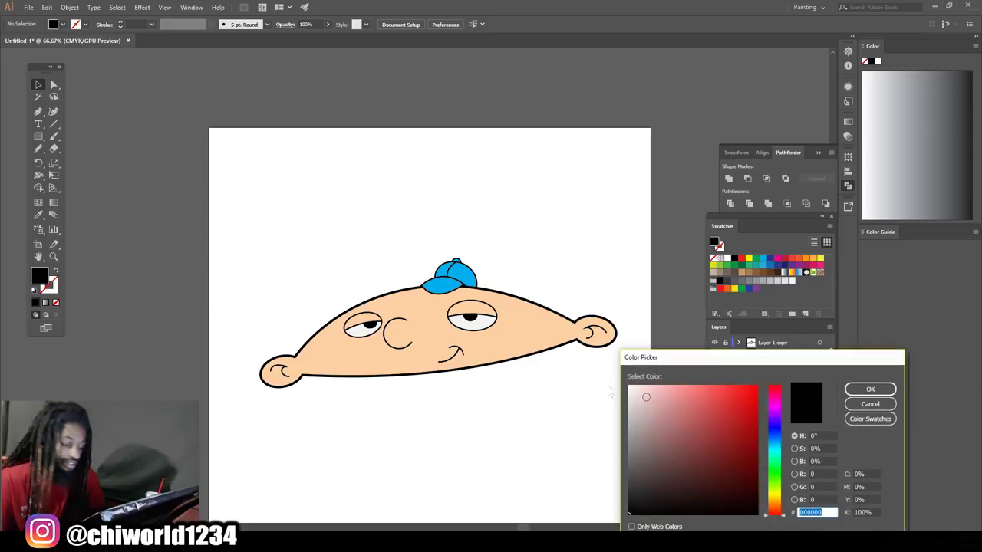
drag(777, 516, 777, 511)
mouse_move(744, 476)
mouse_down()
mouse_move(727, 459)
mouse_move(725, 473)
mouse_move(741, 463)
mouse_up()
drag(775, 505, 777, 504)
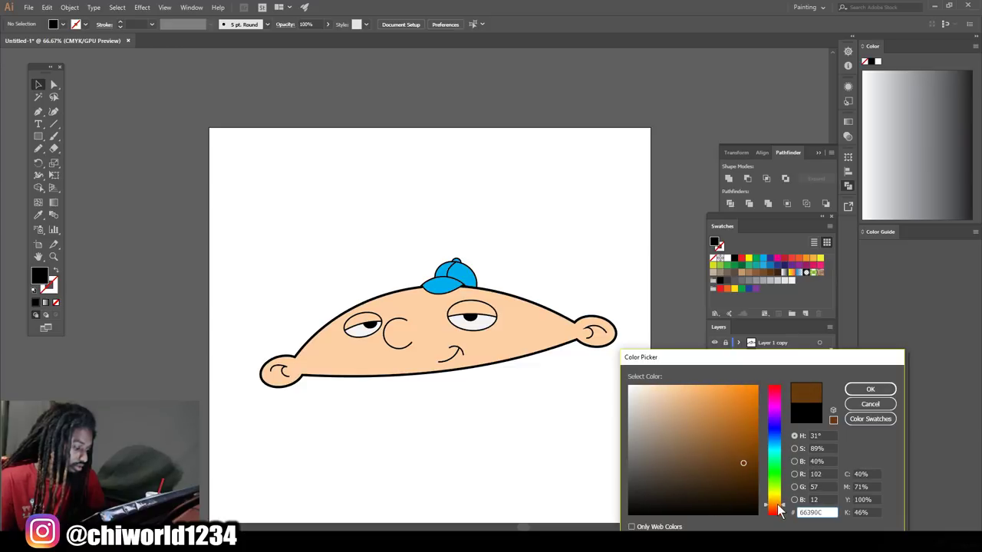
click(861, 392)
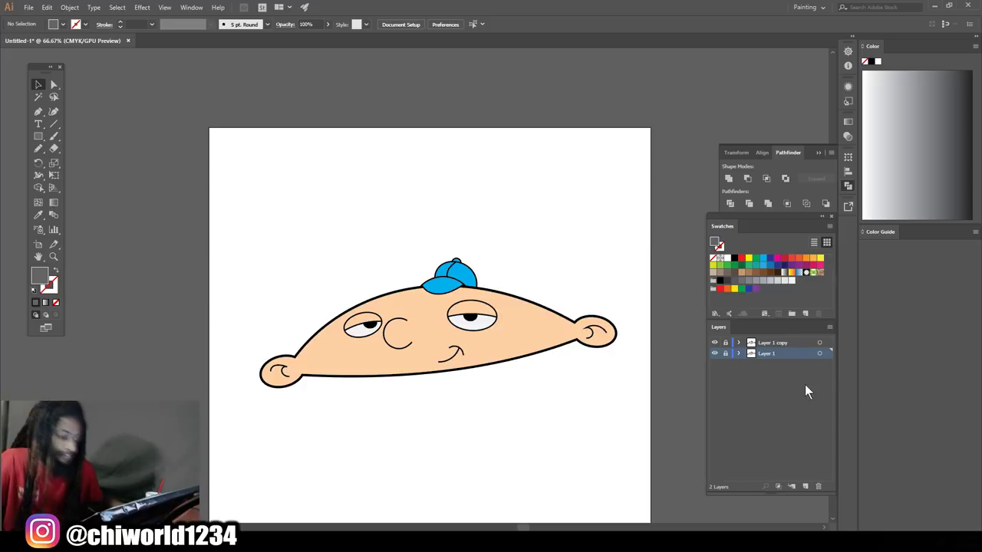
Create a new layer and move it above Layer 1 copy in the layer stack
click(805, 486)
mouse_move(770, 353)
mouse_down()
mouse_move(772, 367)
mouse_move(771, 338)
mouse_up()
Try to draw a filled spiky hair shape from the cap to the ear on Layer 3 with the Pencil tool
scroll(686, 348, up, 2)
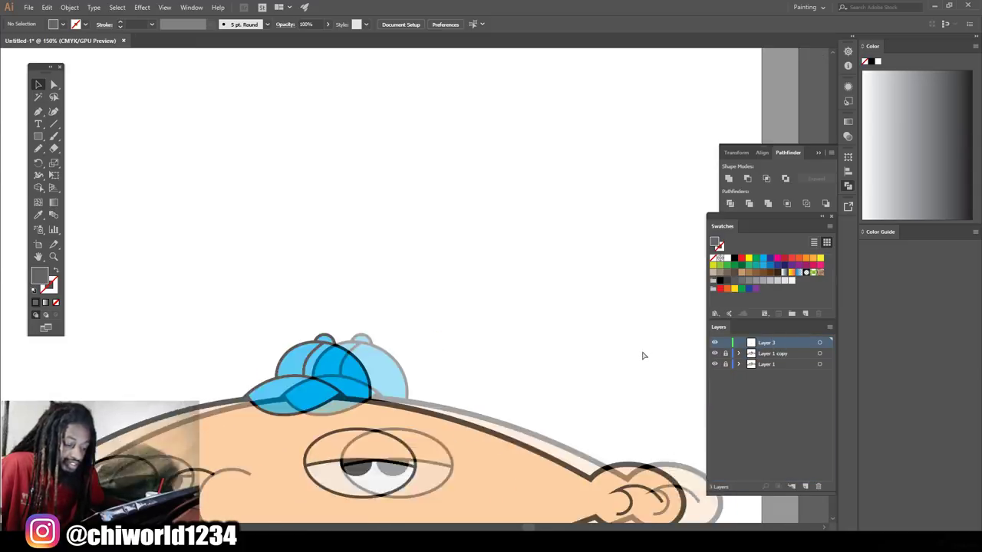
scroll(640, 351, right, 2)
scroll(576, 322, down, 1)
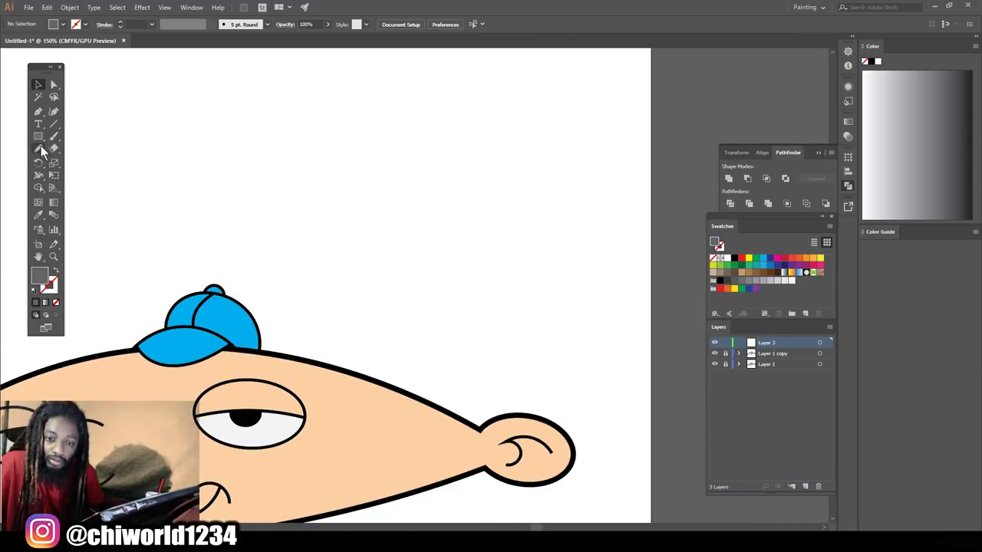
click(39, 150)
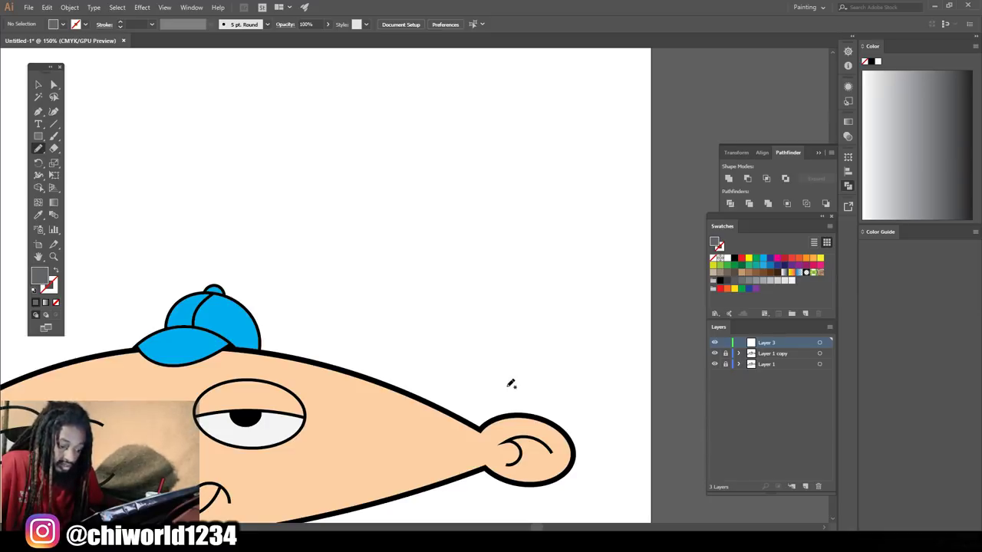
mouse_move(500, 389)
mouse_down()
mouse_move(449, 431)
mouse_move(320, 381)
mouse_up()
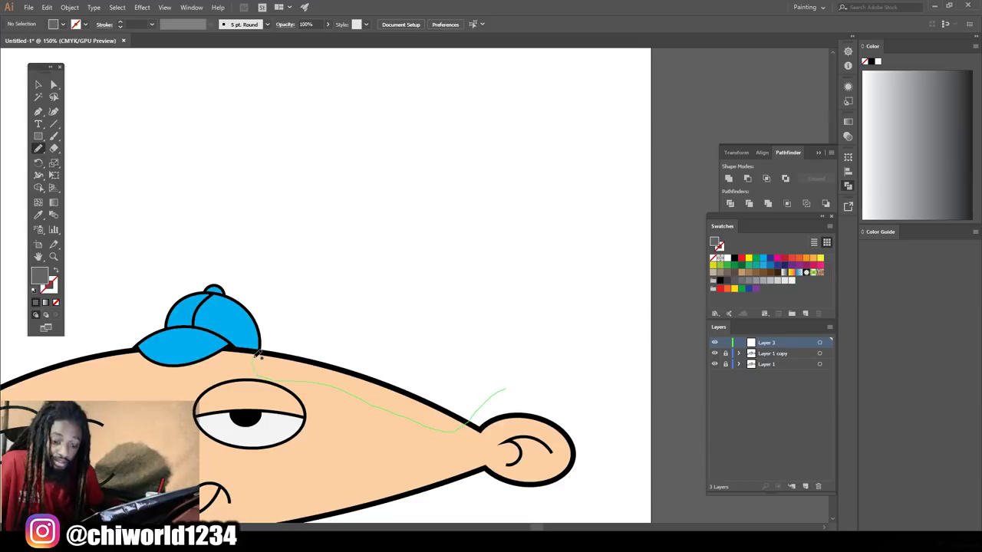
mouse_move(258, 346)
mouse_down()
mouse_move(271, 288)
mouse_move(314, 223)
mouse_move(415, 181)
mouse_move(471, 182)
mouse_move(427, 205)
mouse_move(411, 230)
mouse_move(494, 221)
mouse_move(563, 245)
mouse_move(504, 263)
mouse_move(460, 289)
mouse_move(493, 291)
mouse_move(552, 323)
mouse_move(503, 335)
mouse_move(469, 360)
mouse_move(511, 366)
mouse_move(529, 386)
mouse_up()
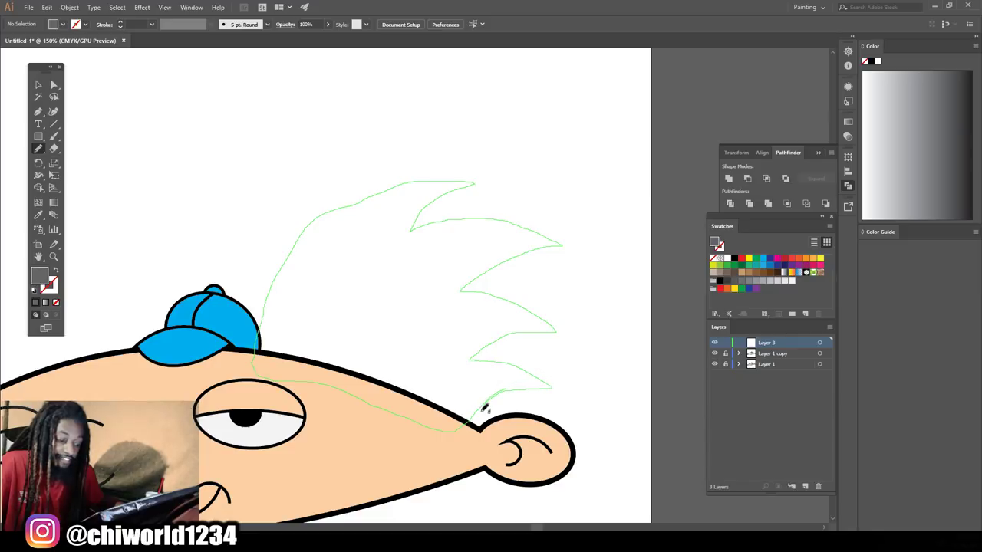
drag(468, 429, 464, 431)
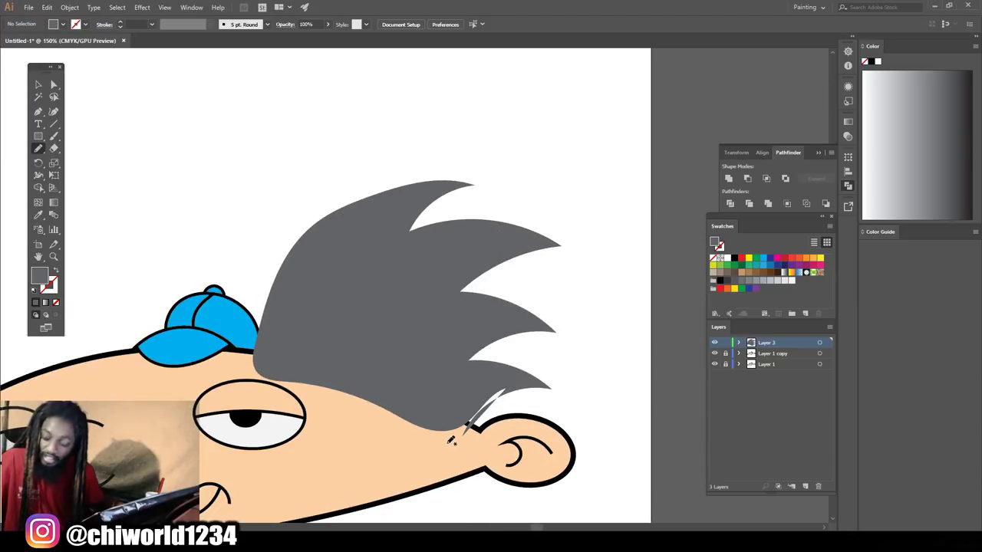
key(ctrl+z)
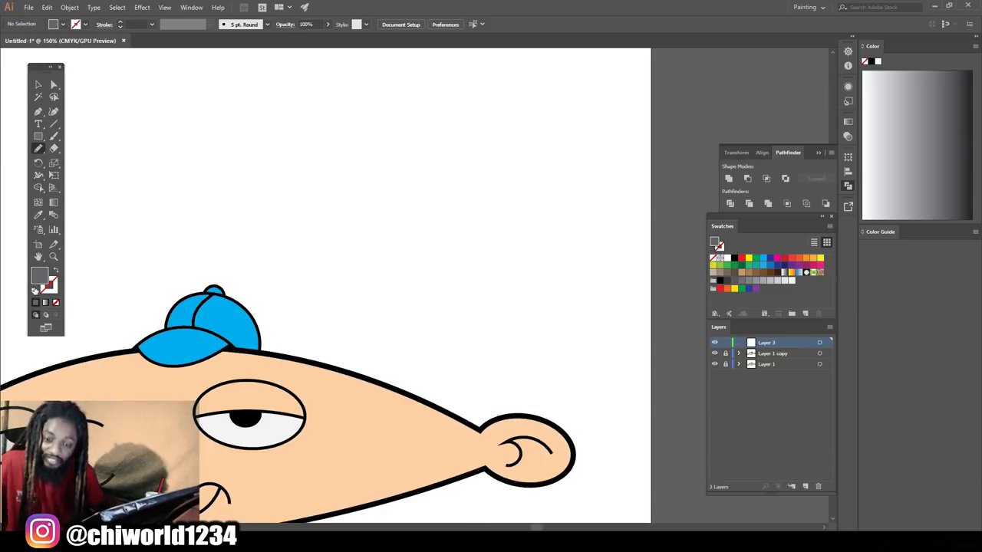
Swap the fill and stroke, and try to set the stroke colour to brown 6D3812
click(53, 274)
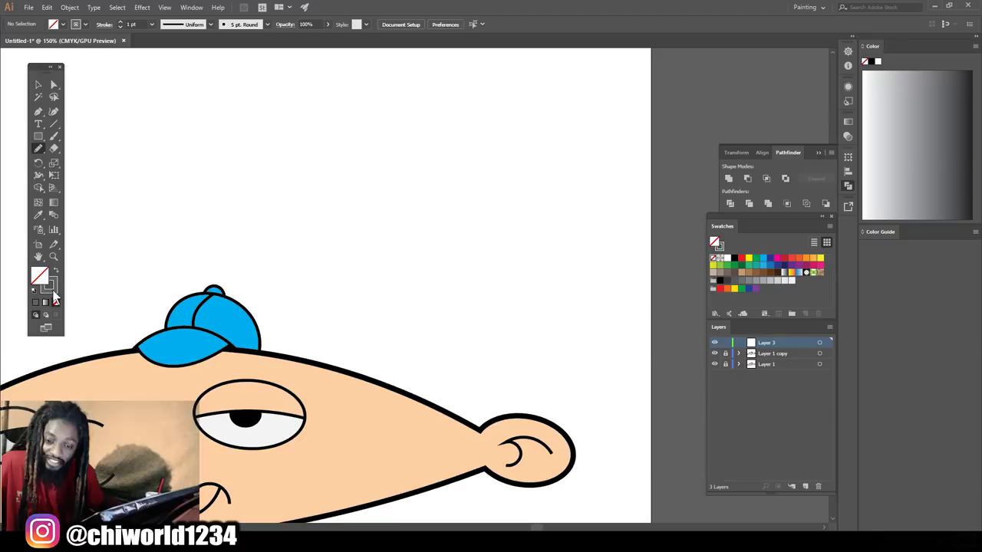
double_click(49, 288)
drag(724, 461, 735, 459)
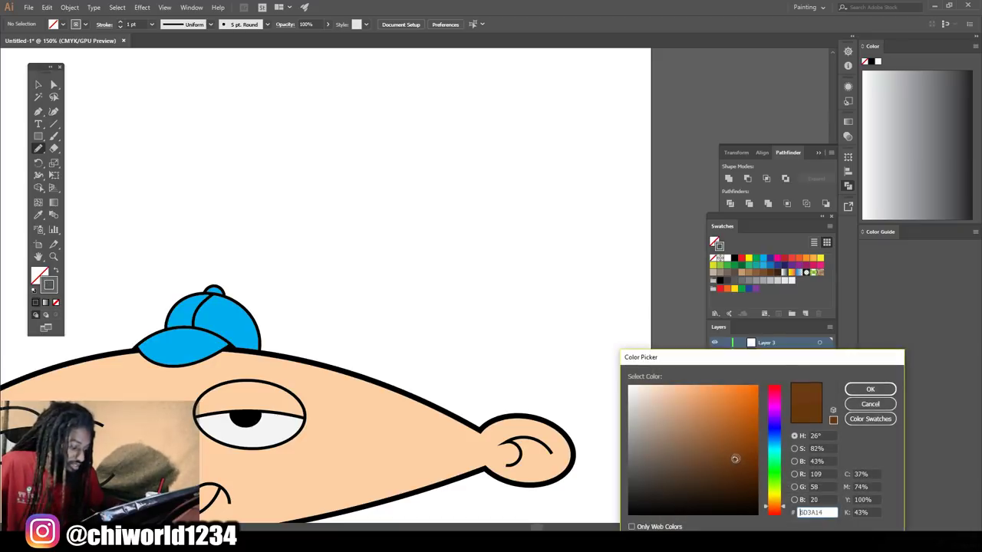
click(869, 391)
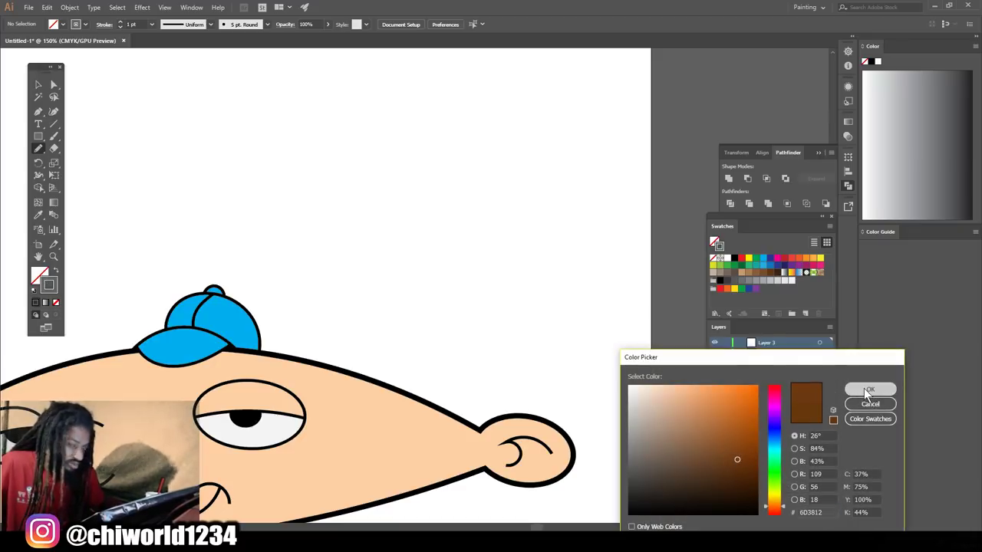
Reset the fill and stroke to their defaults, remove the fill and set the stroke colour to dark brown 54390D
click(35, 292)
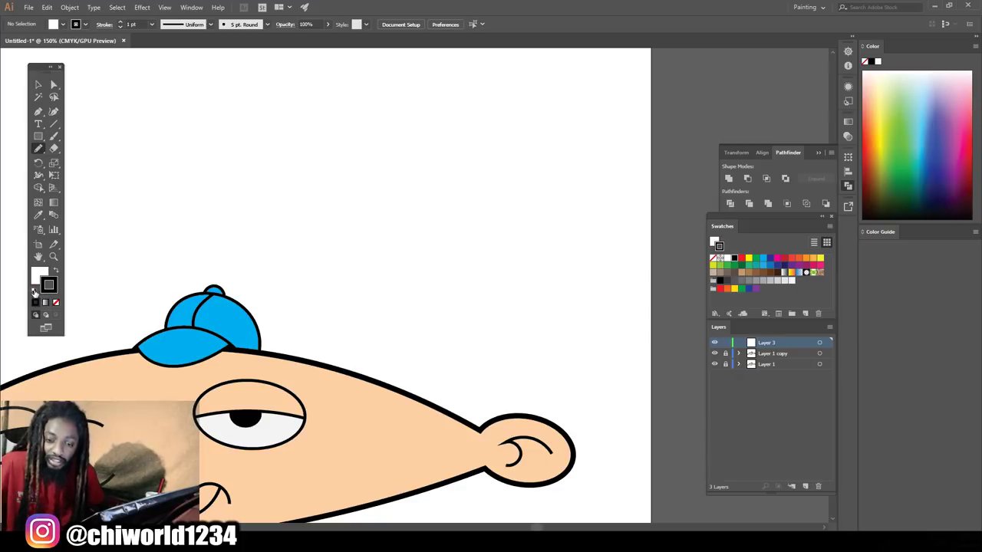
key(x)
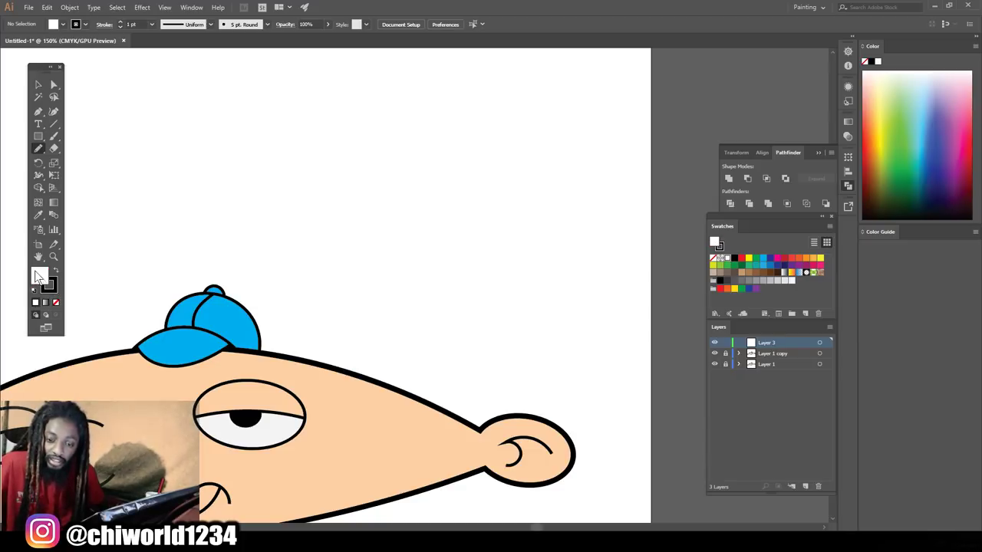
click(56, 301)
double_click(50, 286)
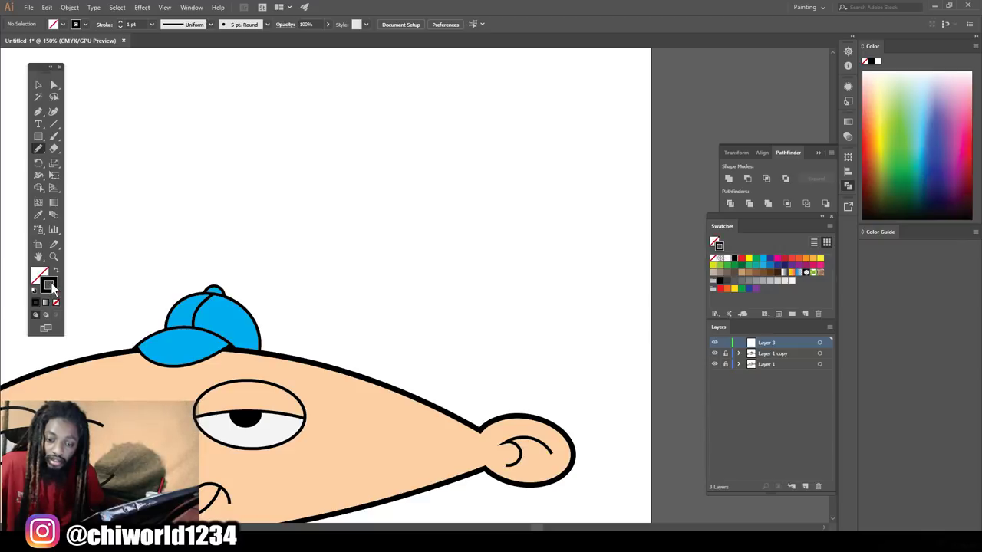
drag(773, 513, 775, 506)
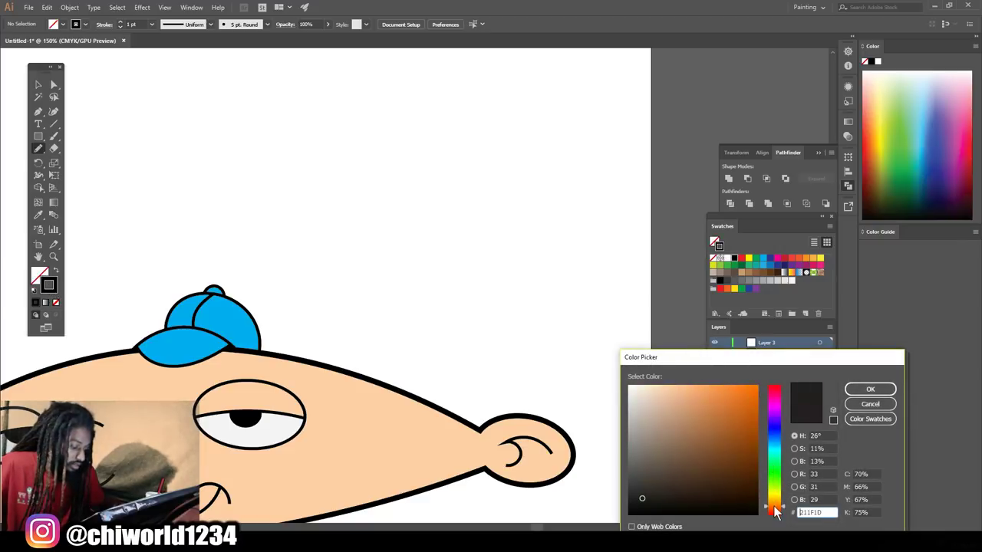
drag(724, 477, 740, 471)
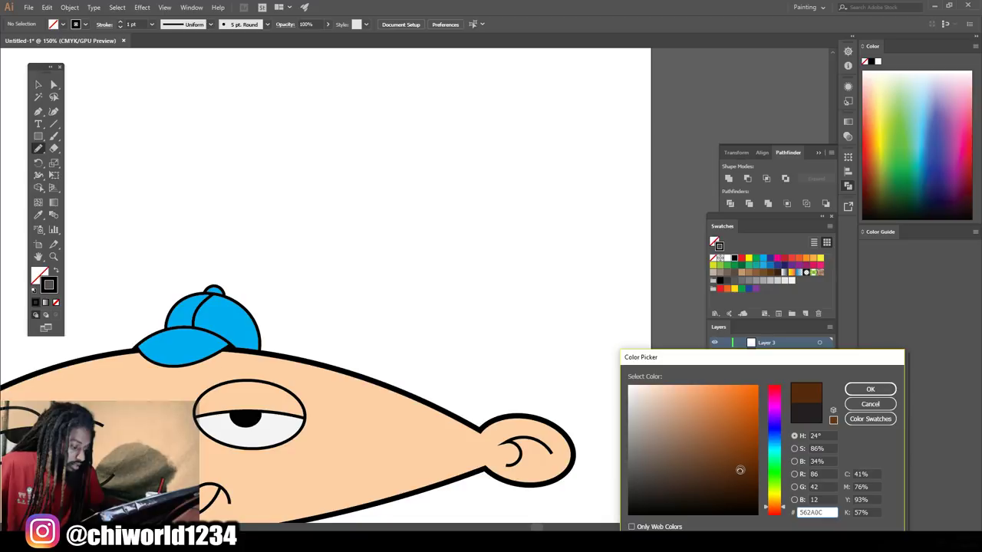
click(869, 388)
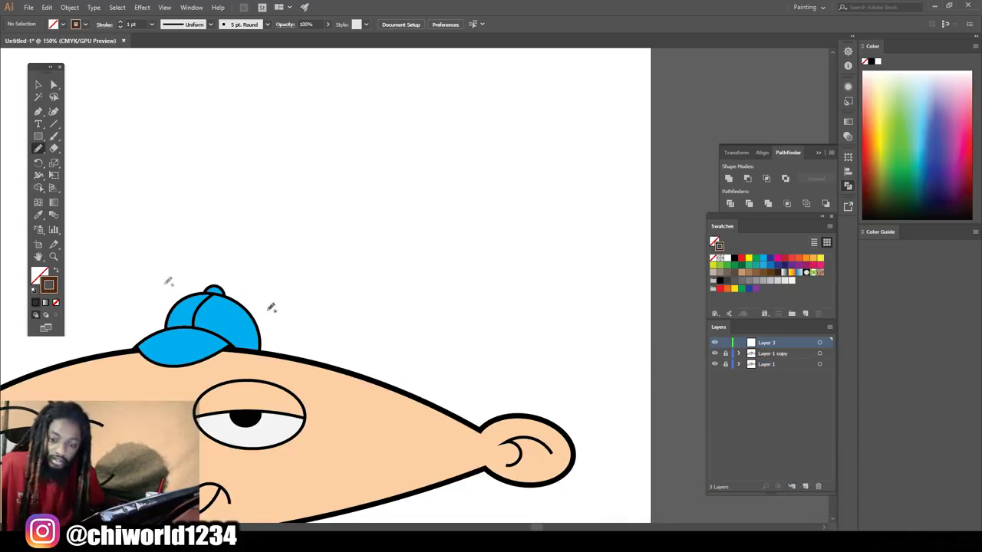
double_click(49, 286)
drag(775, 509, 777, 506)
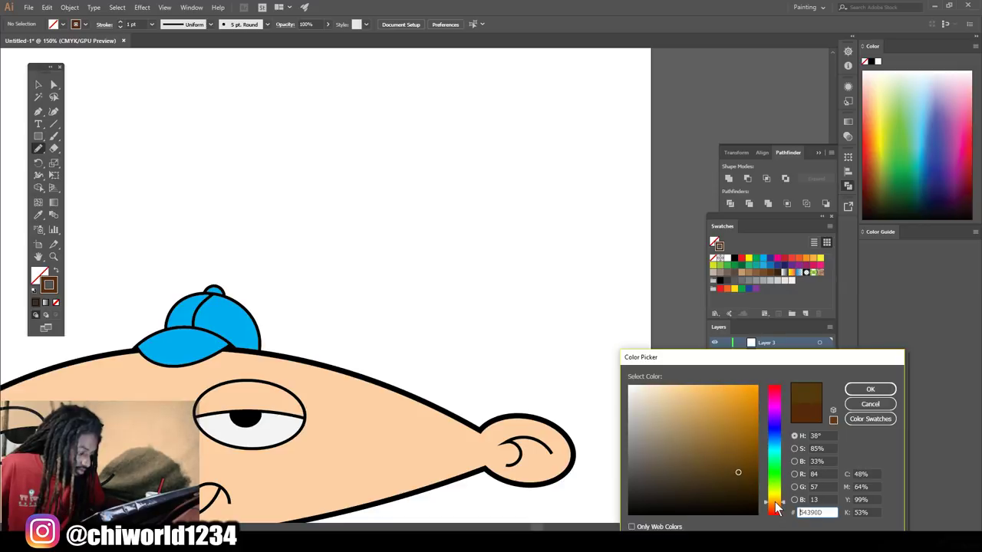
click(860, 388)
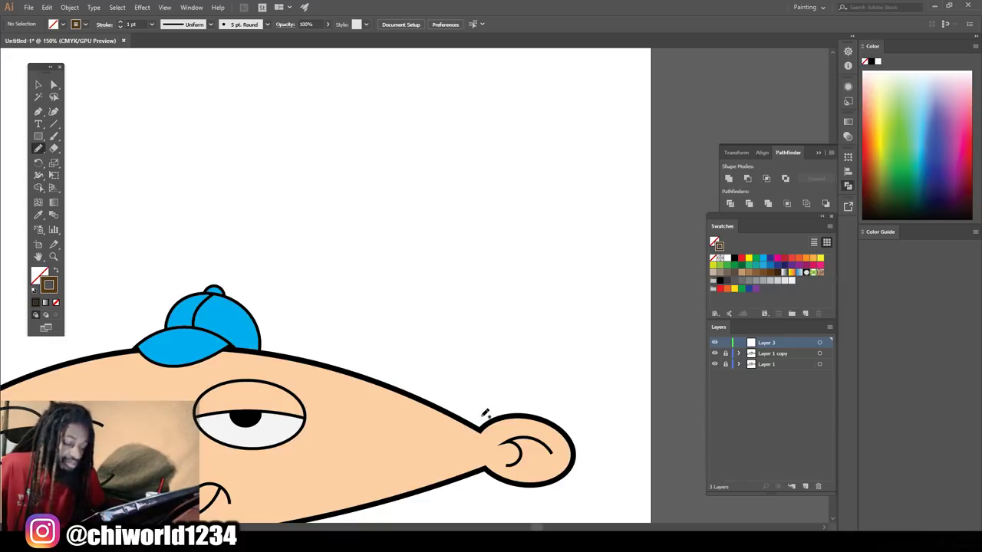
Try to draw the hair outline from the ear past the cap and up over the head with the 1 pt brown stroke
mouse_move(483, 417)
mouse_down()
mouse_move(446, 433)
mouse_move(260, 358)
mouse_move(263, 323)
mouse_move(293, 255)
mouse_up()
drag(337, 217, 372, 203)
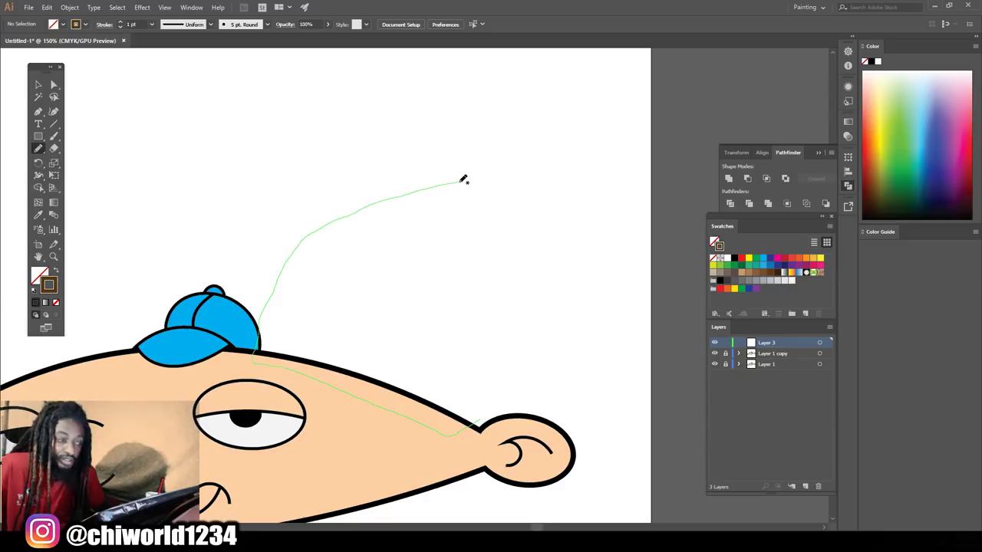
drag(488, 179, 524, 181)
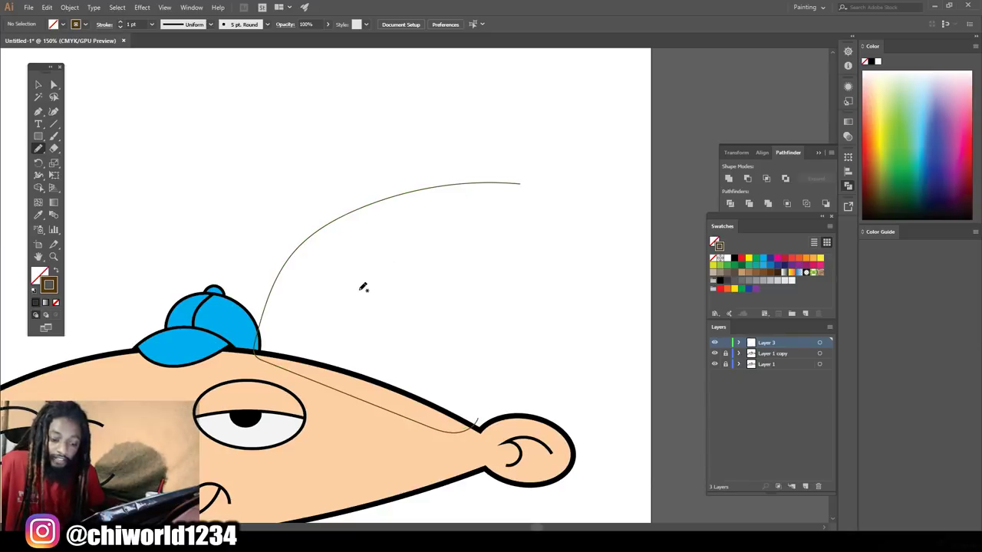
key(super)
key(super)
key(ctrl+z)
Set the stroke weight to 7 pt for the Pencil tool
click(151, 24)
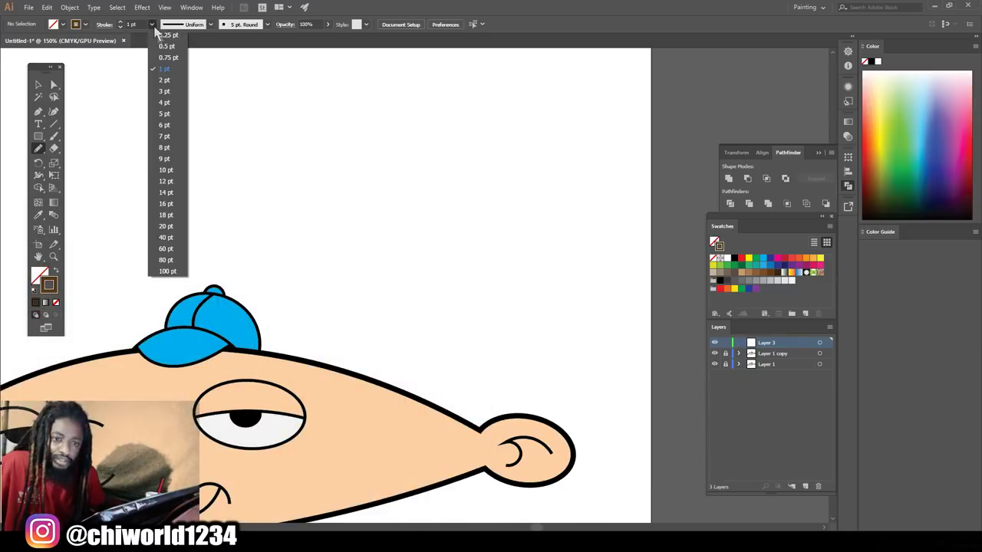
click(167, 138)
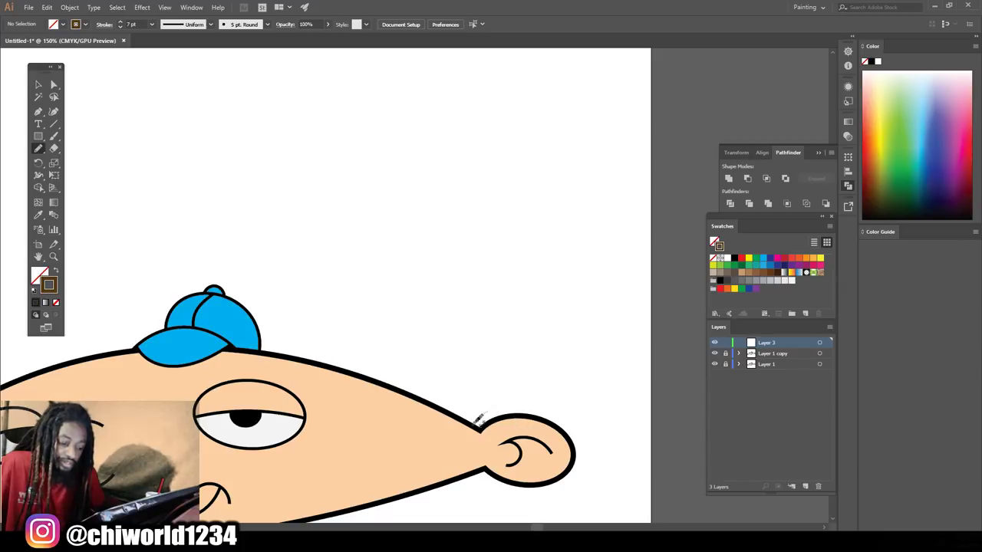
Draw the hair outline from the right ear to the cap and up over the head, with crossing curves forming the upper spikes
mouse_move(460, 427)
mouse_down()
mouse_move(259, 359)
mouse_move(261, 316)
mouse_move(313, 215)
mouse_up()
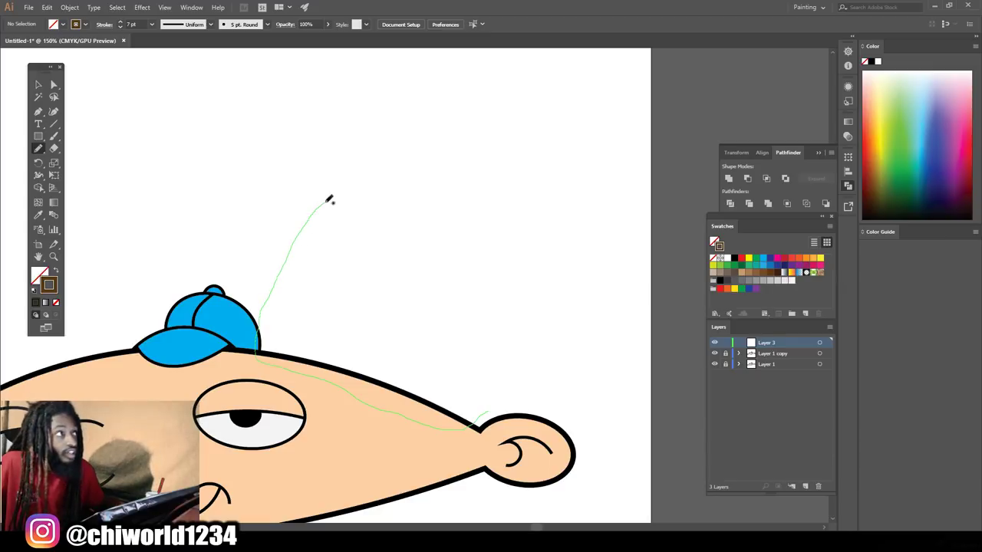
mouse_move(354, 183)
mouse_down()
mouse_move(395, 160)
mouse_move(439, 155)
mouse_move(514, 167)
mouse_up()
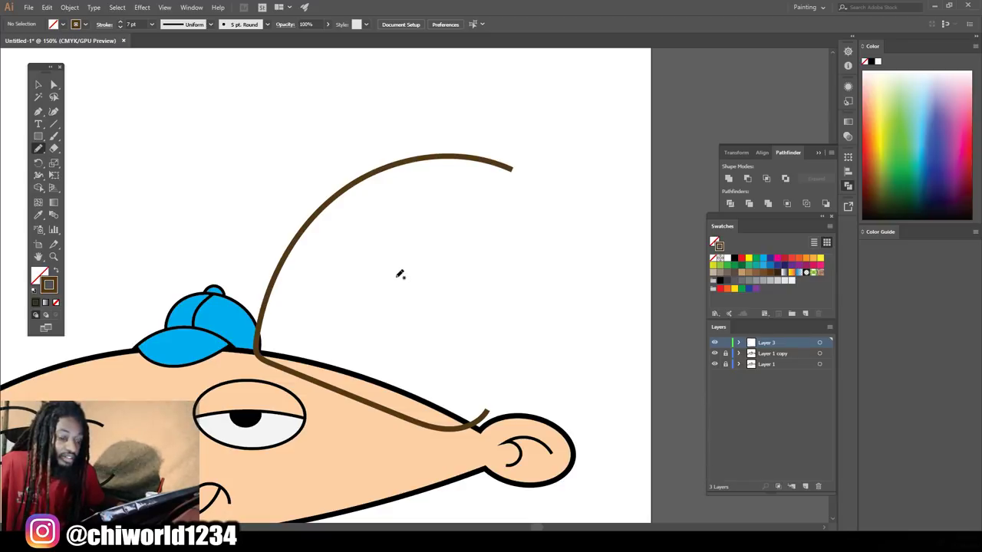
mouse_move(386, 291)
mouse_down()
mouse_move(427, 201)
mouse_move(476, 167)
mouse_move(586, 150)
mouse_up()
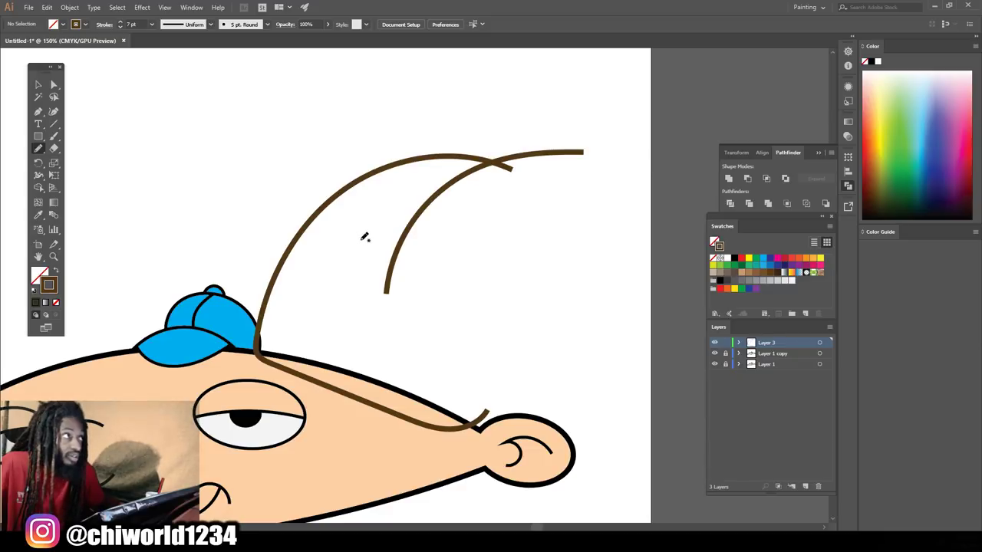
mouse_move(363, 237)
mouse_down()
mouse_move(465, 198)
mouse_move(548, 200)
mouse_move(600, 224)
mouse_move(625, 251)
mouse_move(627, 263)
mouse_move(610, 251)
mouse_move(564, 261)
mouse_move(499, 296)
mouse_up()
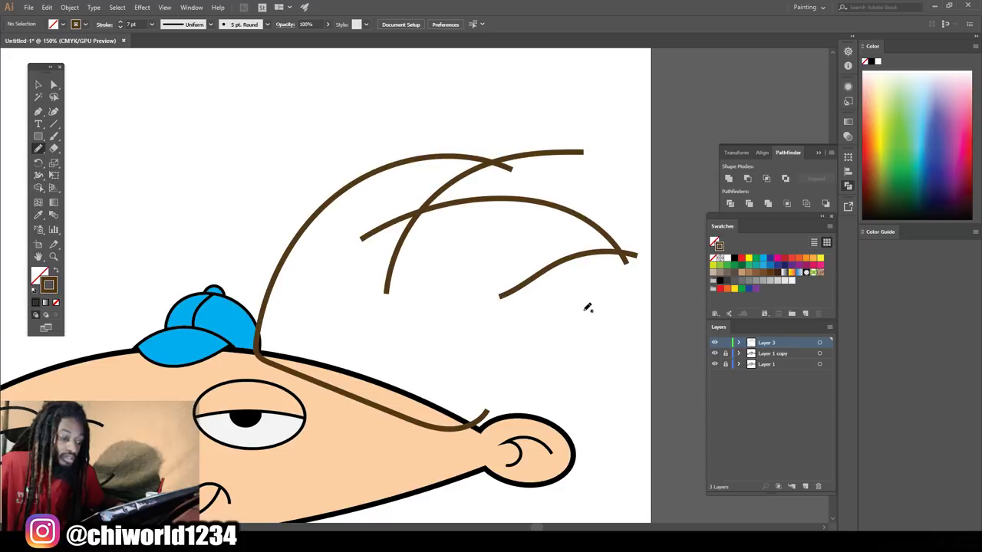
key(ctrl+z)
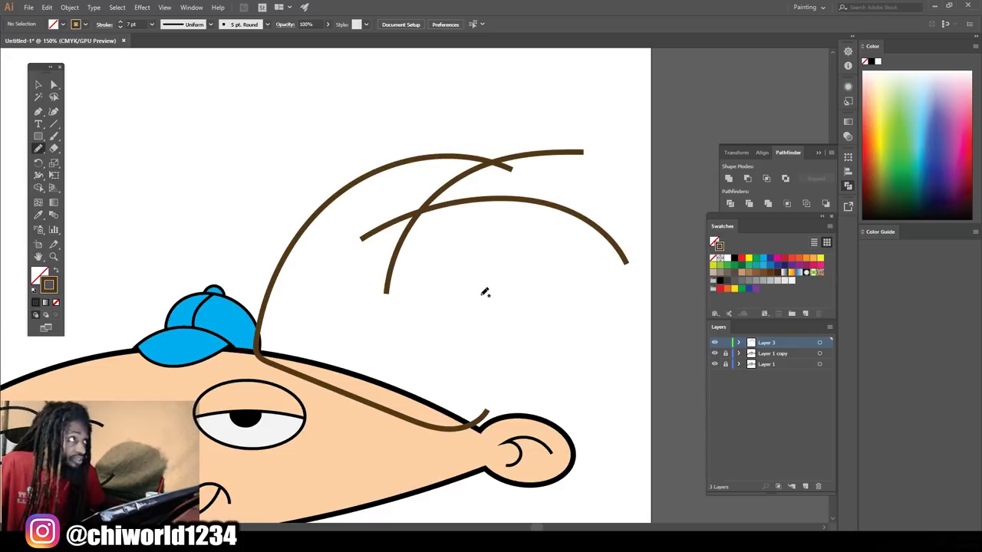
mouse_move(467, 313)
mouse_down()
mouse_move(502, 272)
mouse_move(554, 255)
mouse_move(649, 265)
mouse_up()
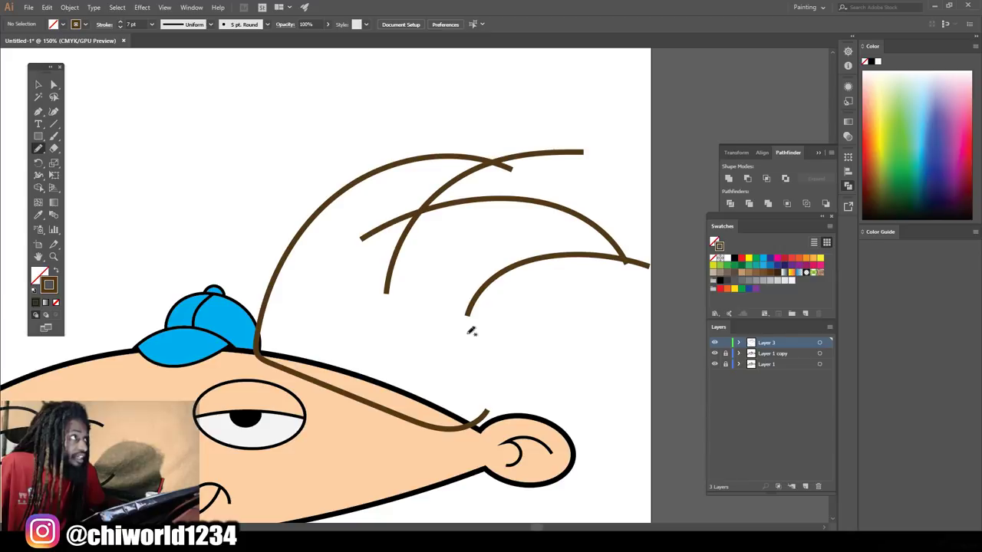
Draw crossing curves for the lower hair spikes, running the last one down past the top of the right ear
mouse_move(457, 288)
mouse_down()
mouse_move(537, 279)
mouse_move(589, 311)
mouse_move(629, 362)
mouse_move(629, 351)
mouse_move(575, 346)
mouse_move(505, 365)
mouse_up()
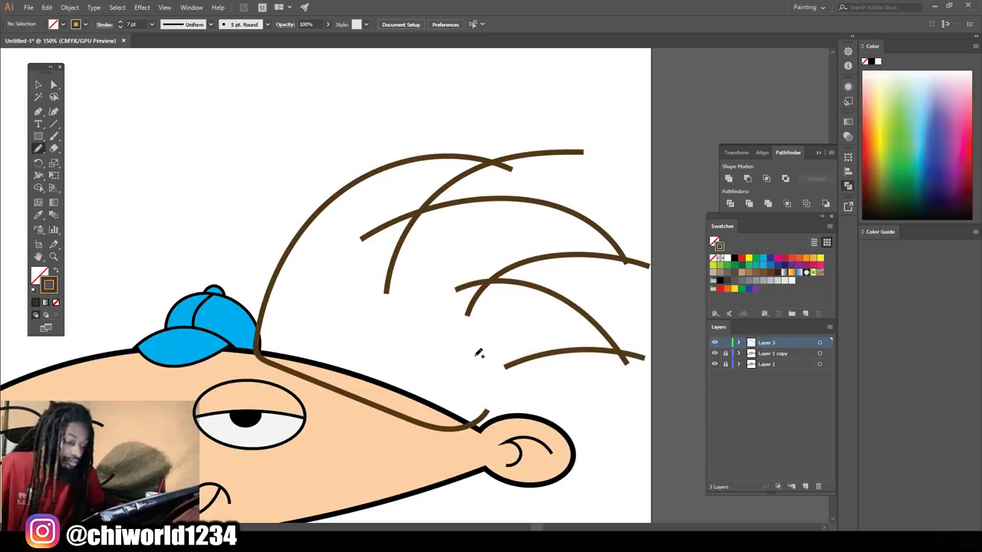
mouse_move(541, 355)
mouse_down()
mouse_move(596, 392)
mouse_move(541, 384)
mouse_move(510, 397)
mouse_up()
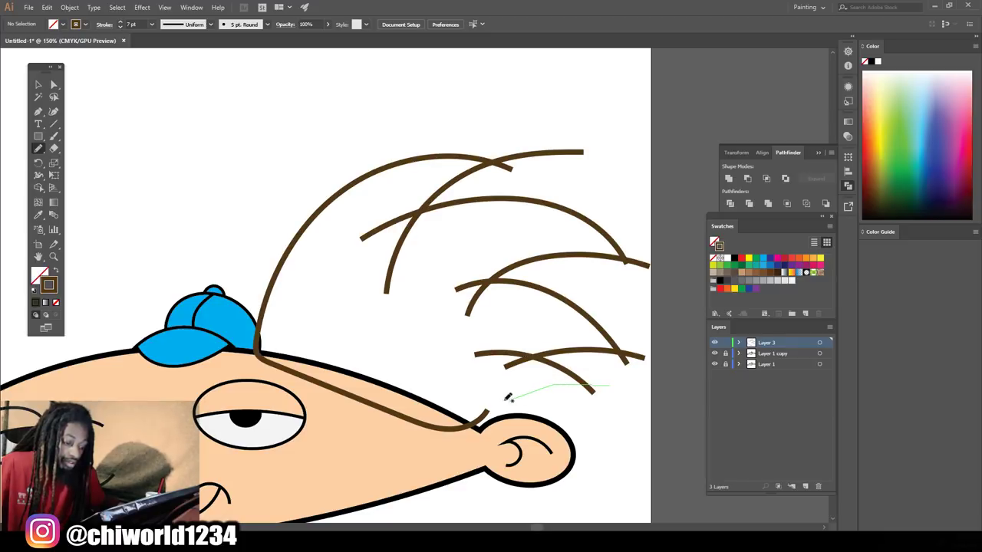
drag(457, 448, 457, 448)
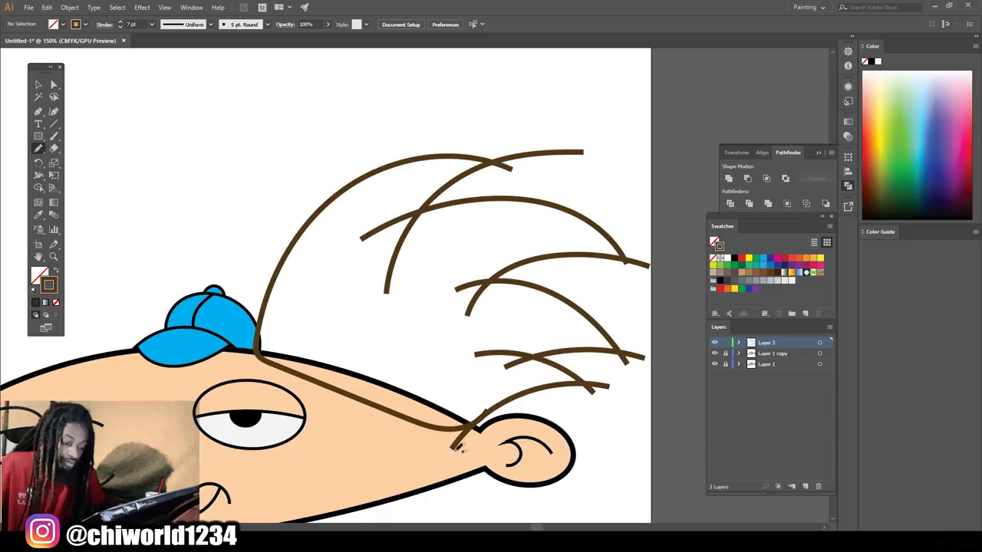
mouse_move(621, 392)
mouse_down()
mouse_move(538, 391)
mouse_move(473, 417)
mouse_move(442, 452)
mouse_up()
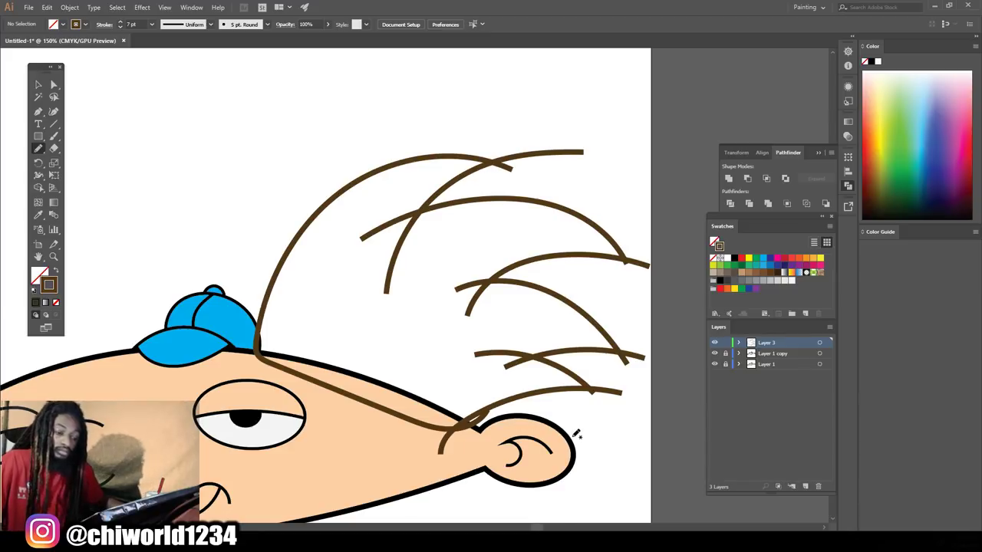
Expand the fill and stroke of all the hair curves and split them at their crossings with Pathfinder Divide
scroll(577, 435, down, 3)
scroll(532, 434, up, 3)
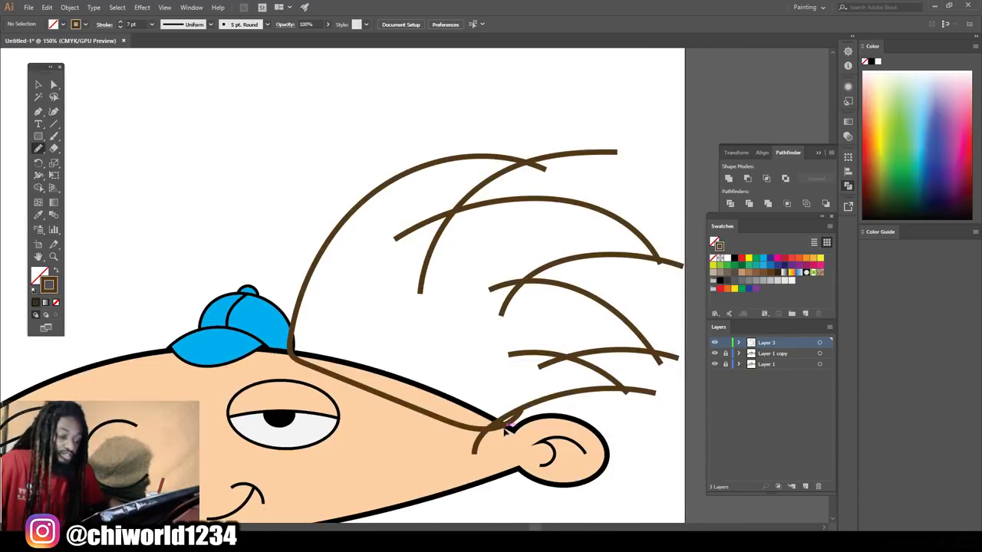
scroll(476, 399, down, 1)
click(37, 84)
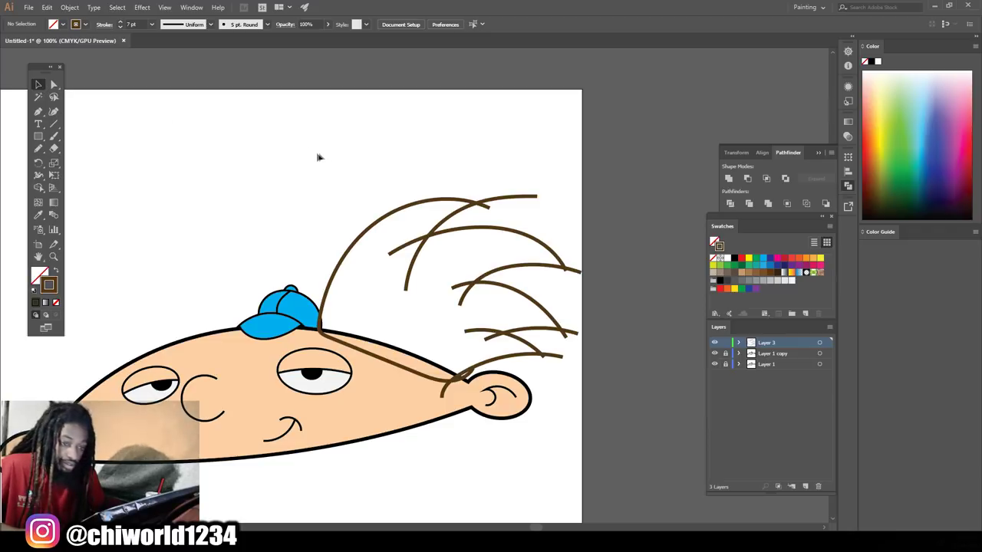
drag(296, 156, 571, 395)
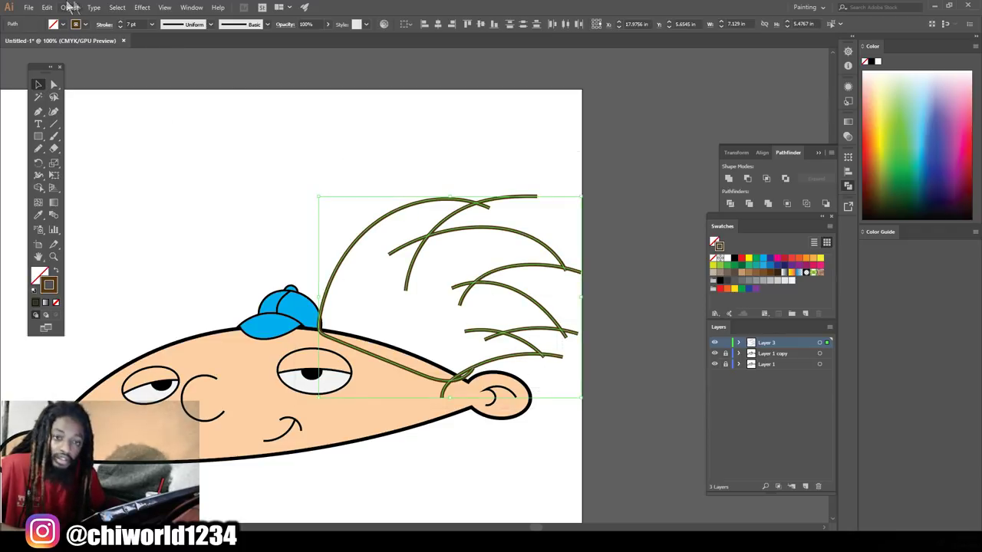
click(70, 8)
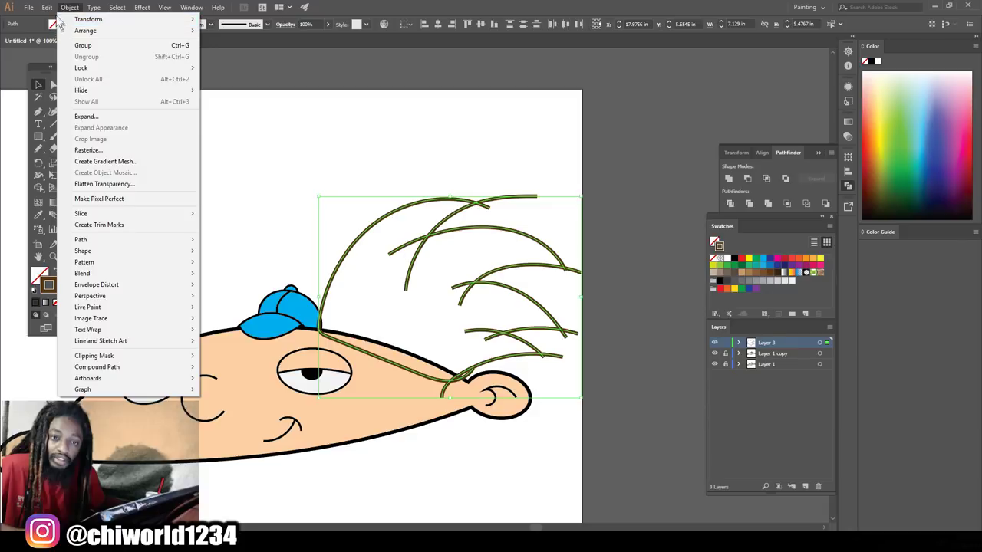
mouse_move(47, 10)
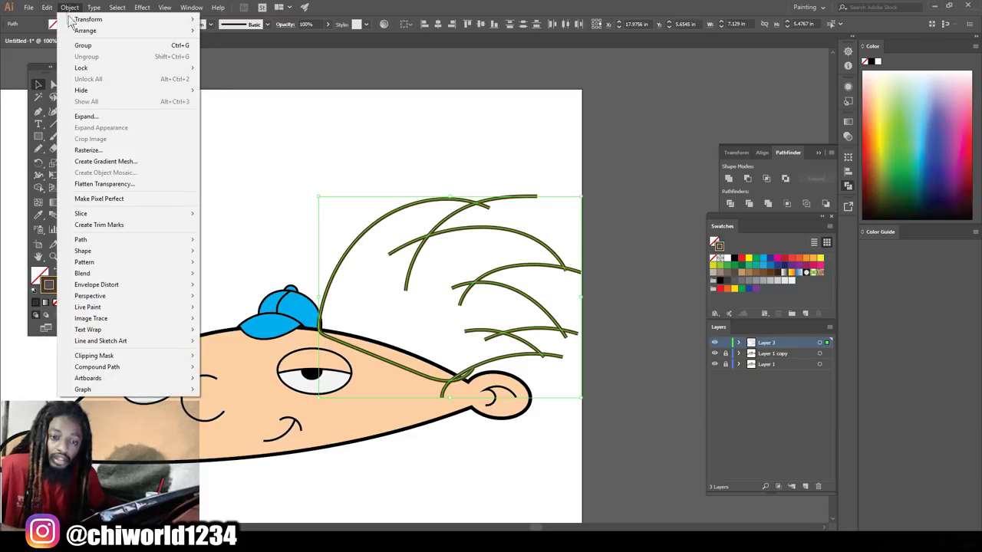
click(86, 116)
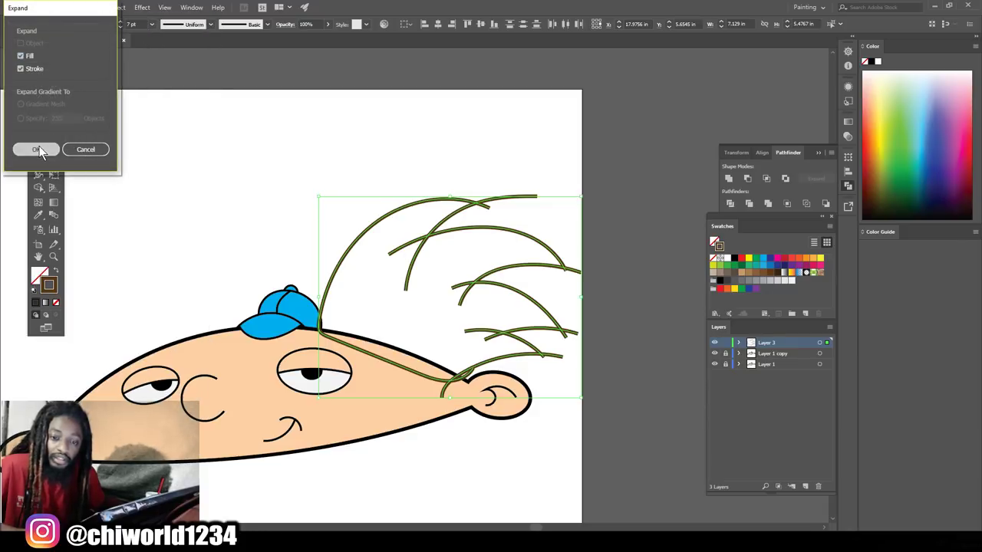
click(36, 148)
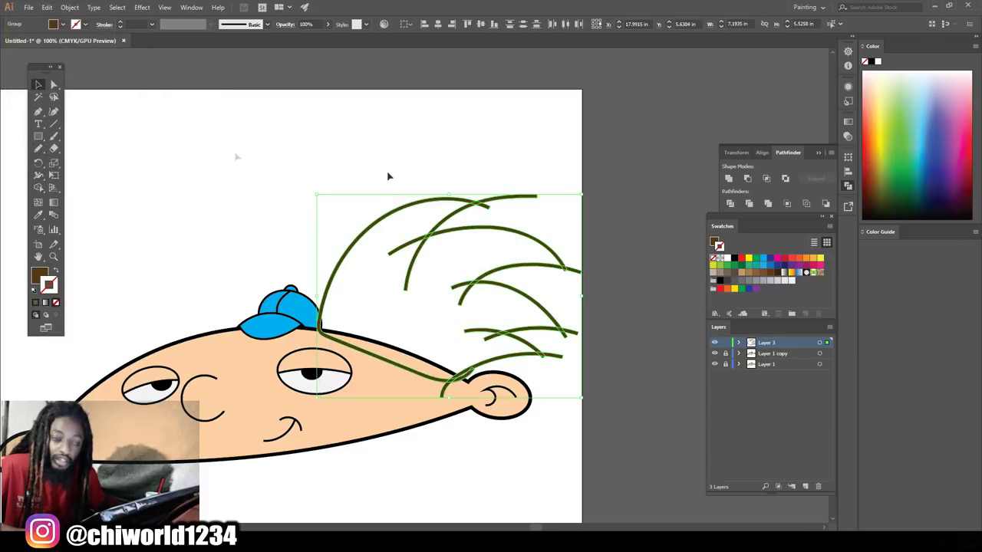
click(730, 204)
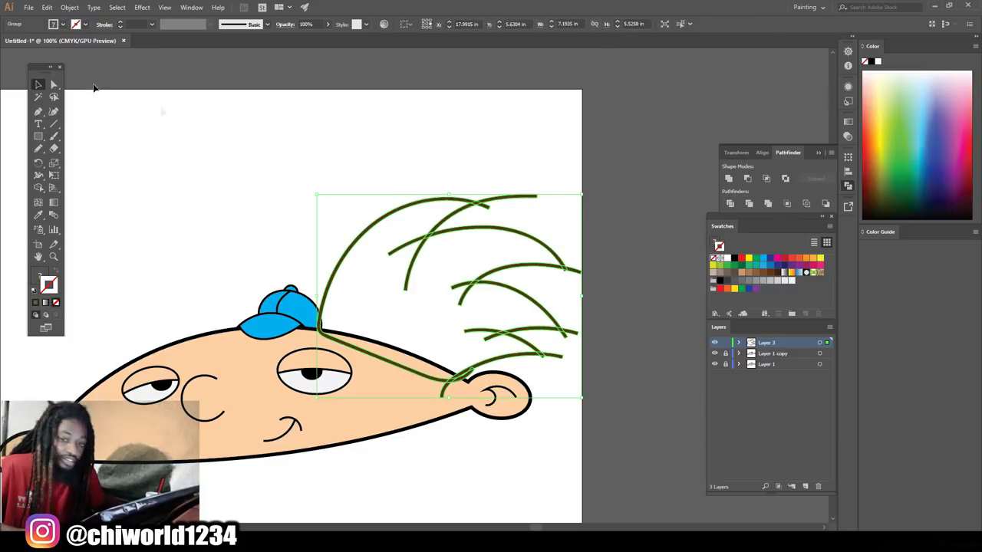
Delete the overshooting stroke ends at the tips of the two upper hair spikes and at the notch between them
click(55, 84)
click(344, 144)
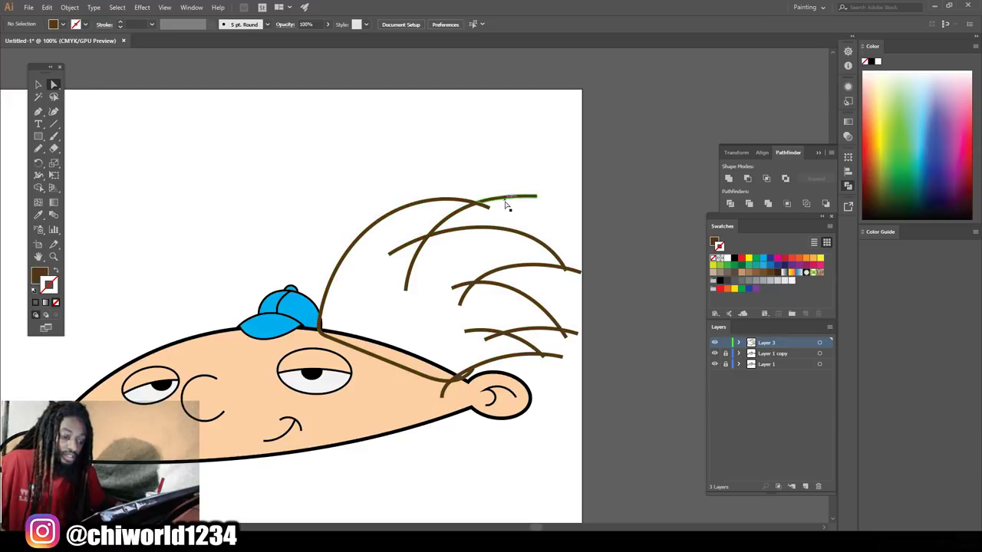
key(ctrl+minus)
scroll(511, 251, up, 2)
click(279, 267)
key(Delete)
mouse_move(248, 223)
mouse_down()
mouse_move(267, 234)
mouse_move(354, 187)
mouse_up()
drag(427, 150, 395, 175)
drag(526, 258, 530, 263)
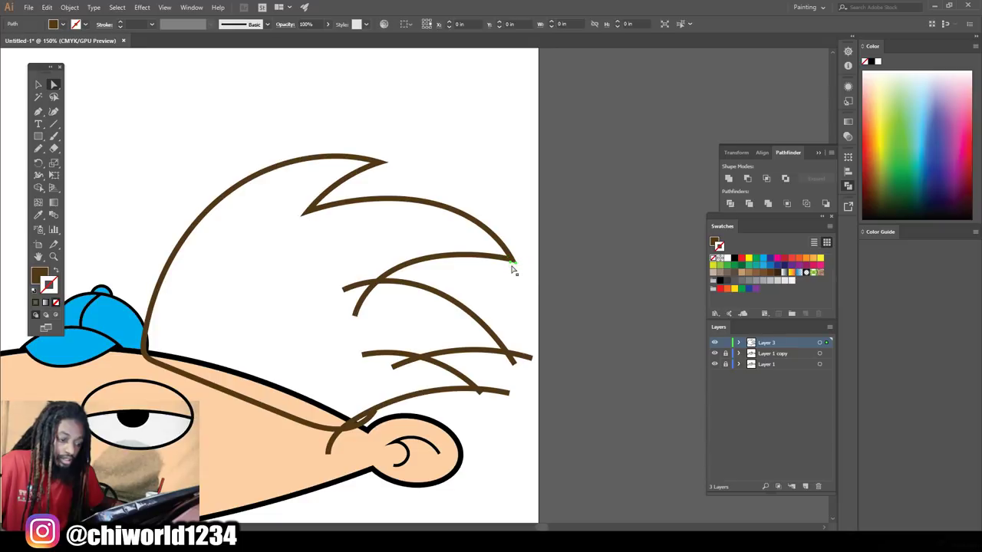
Delete the remaining overshooting stroke ends at the lower spikes' notches and tips and where the hair meets the ear
mouse_move(349, 283)
mouse_down()
mouse_move(374, 314)
mouse_move(376, 355)
mouse_move(395, 370)
mouse_up()
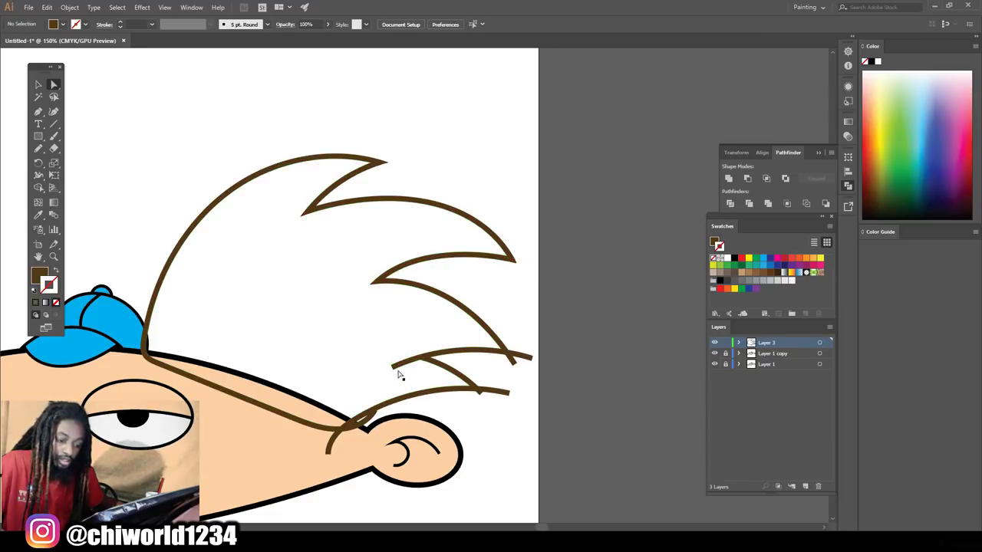
click(398, 374)
click(527, 358)
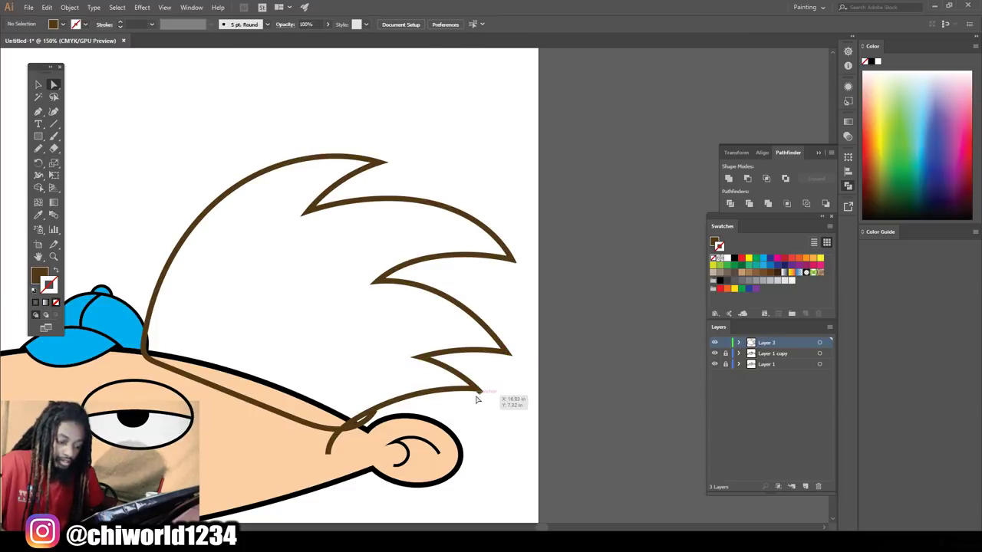
click(503, 394)
click(353, 425)
click(330, 451)
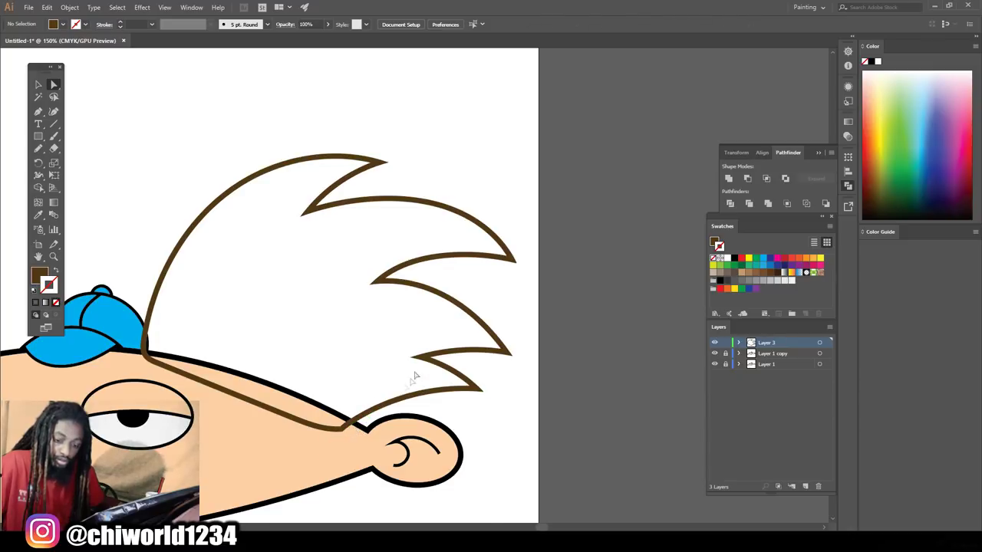
Select the whole trimmed hair outline, expand it and combine its pieces with Pathfinder Merge
scroll(466, 341, down, 3)
scroll(474, 346, up, 4)
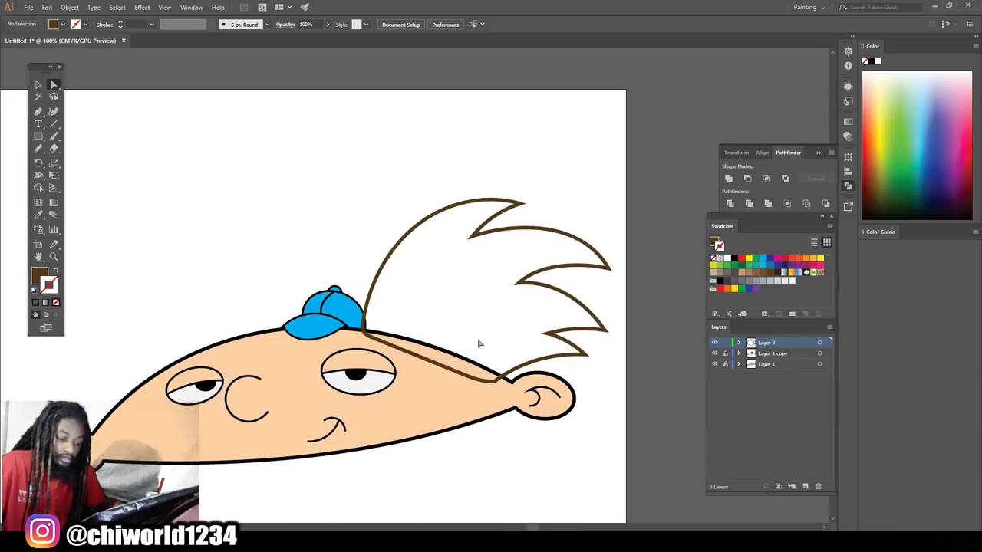
scroll(478, 344, up, 2)
scroll(268, 280, down, 1)
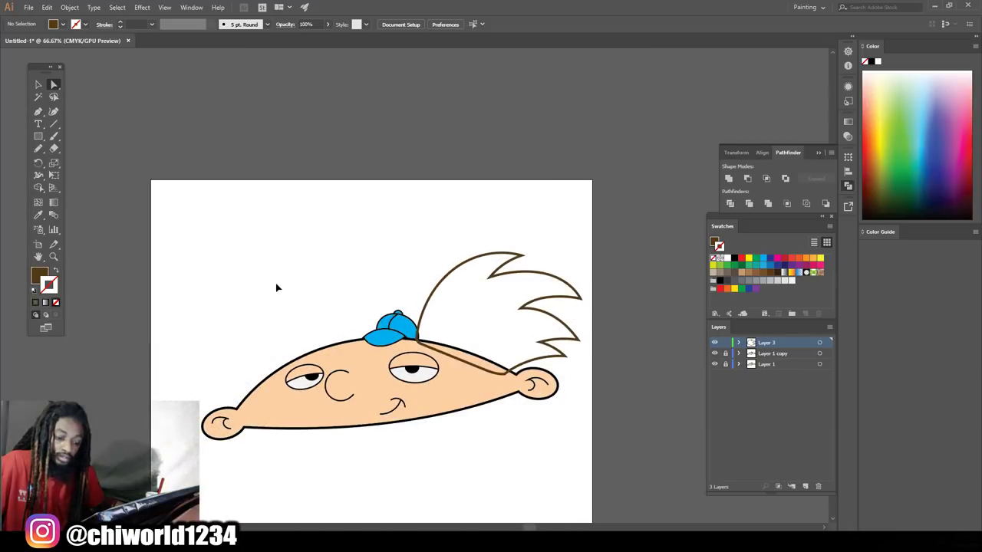
scroll(280, 284, right, 2)
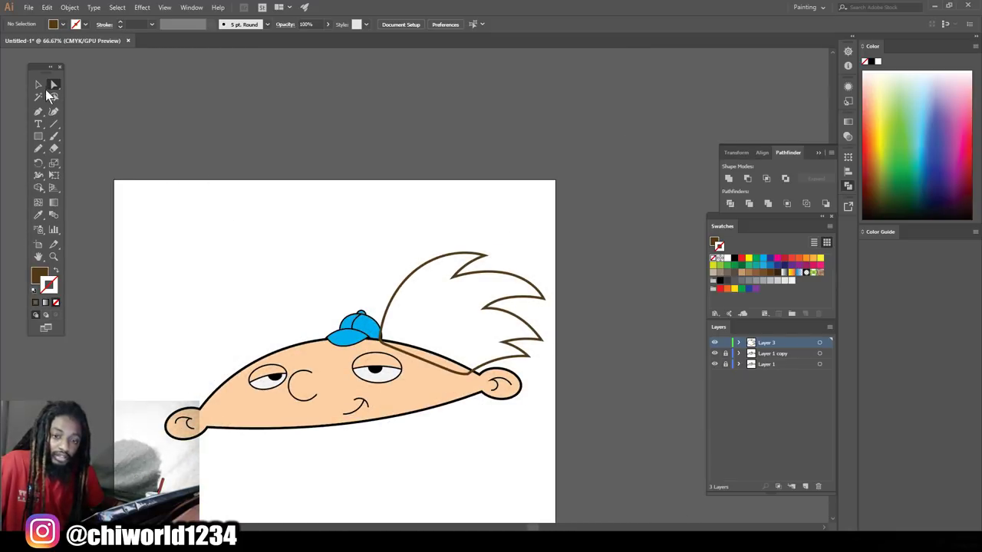
click(36, 86)
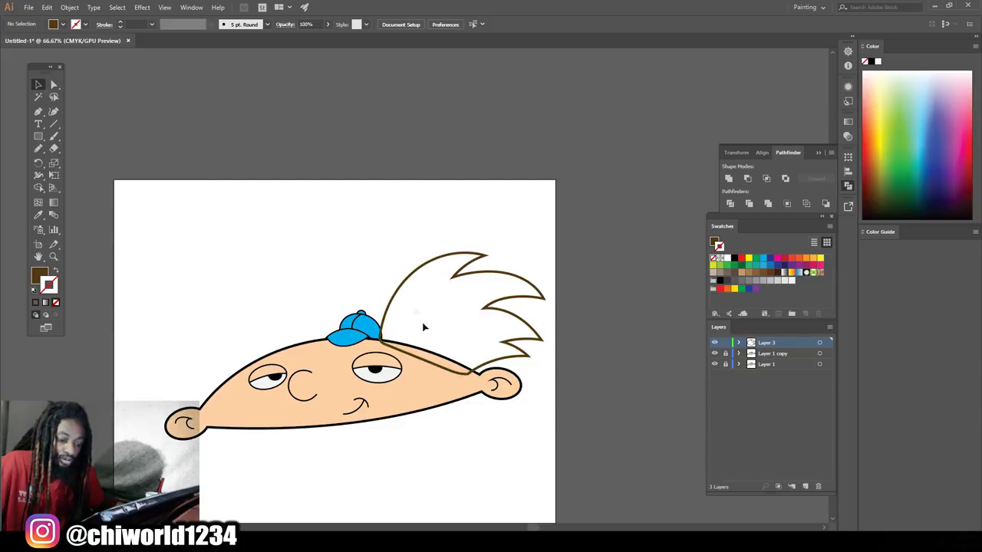
drag(366, 214, 558, 383)
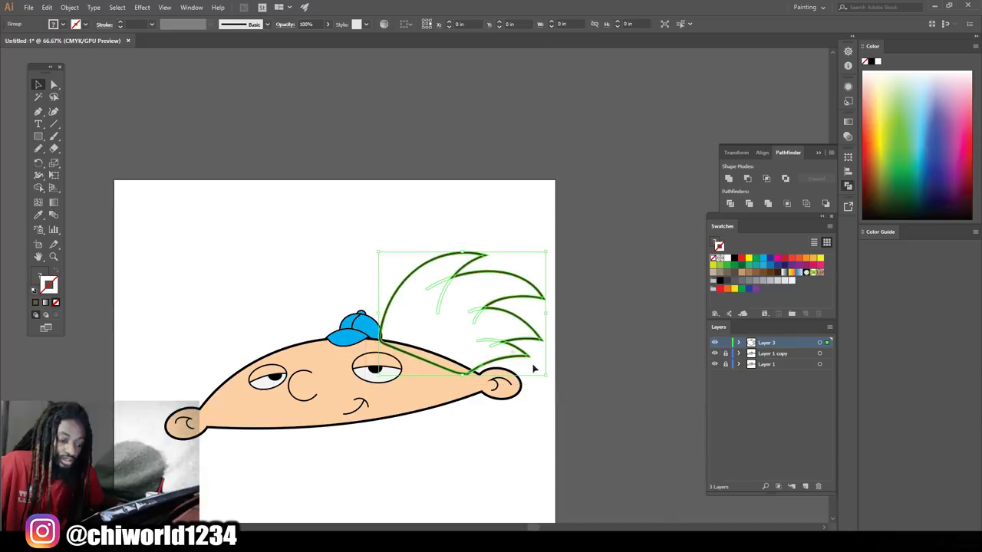
click(69, 7)
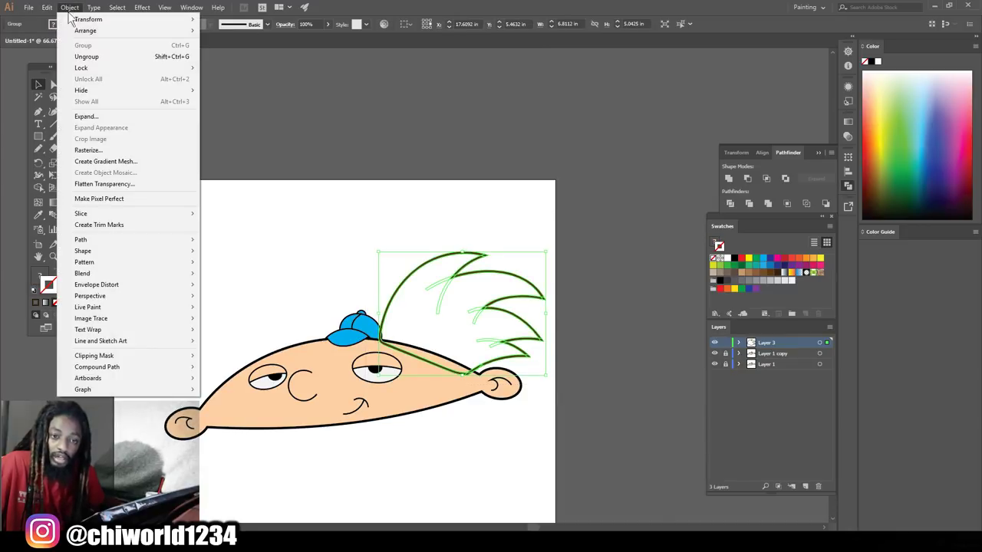
click(92, 116)
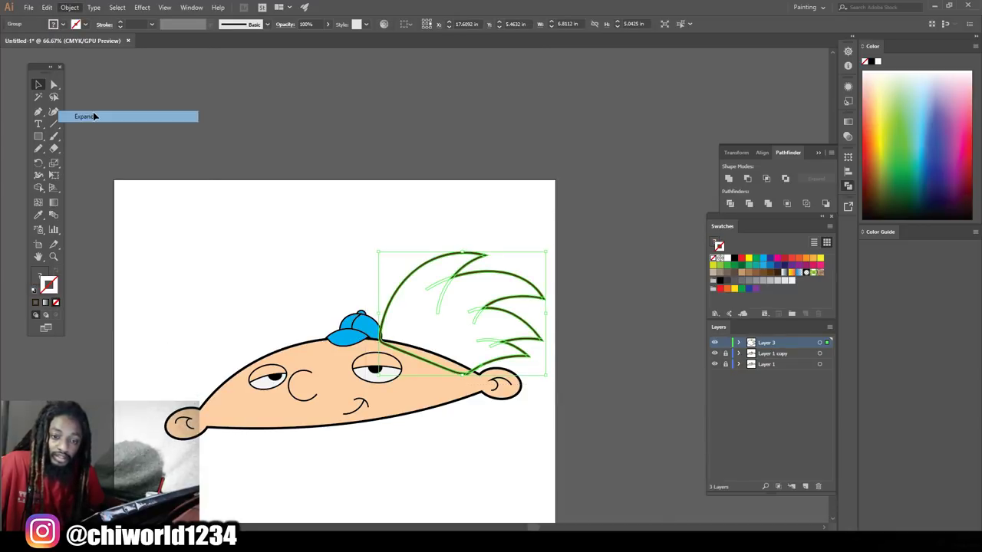
click(768, 206)
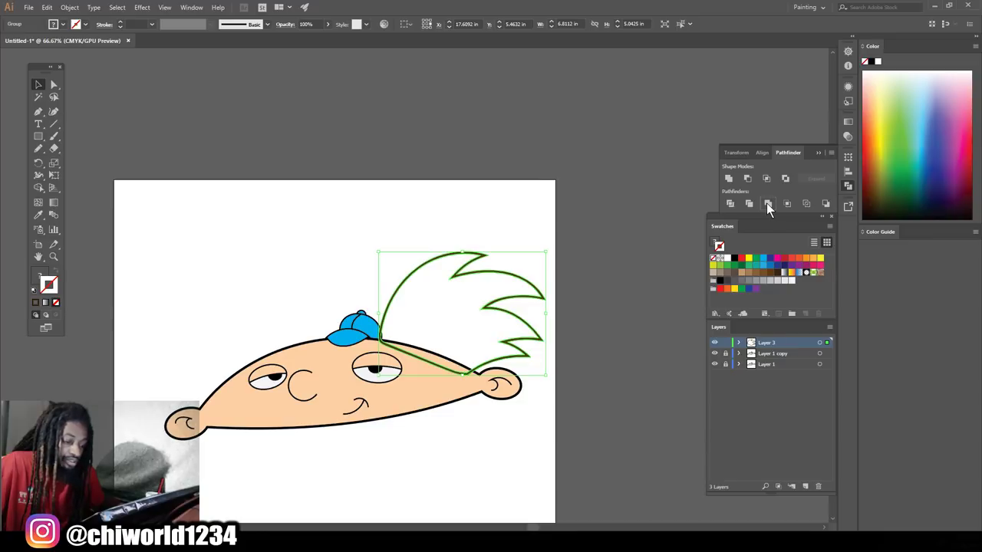
click(560, 220)
scroll(564, 221, up, 4)
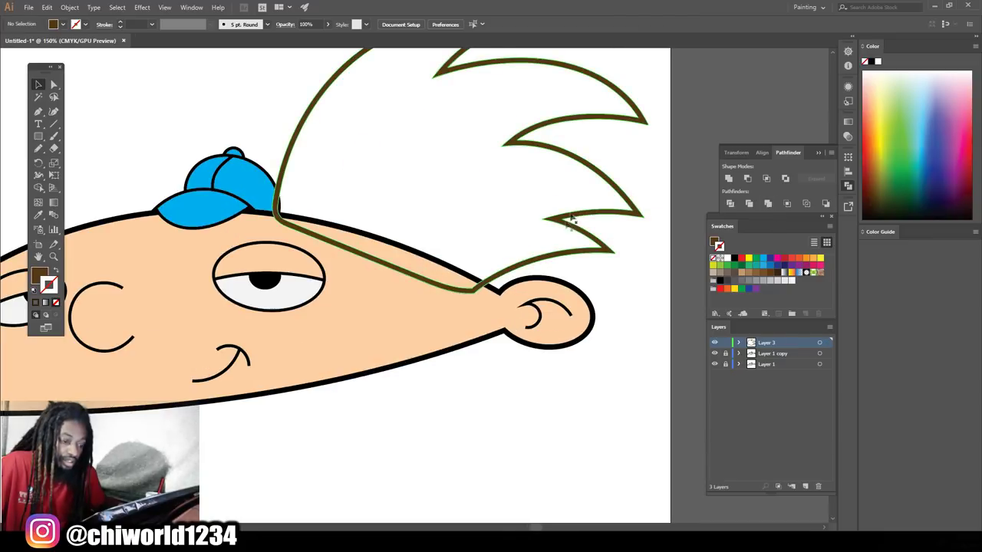
scroll(504, 223, up, 3)
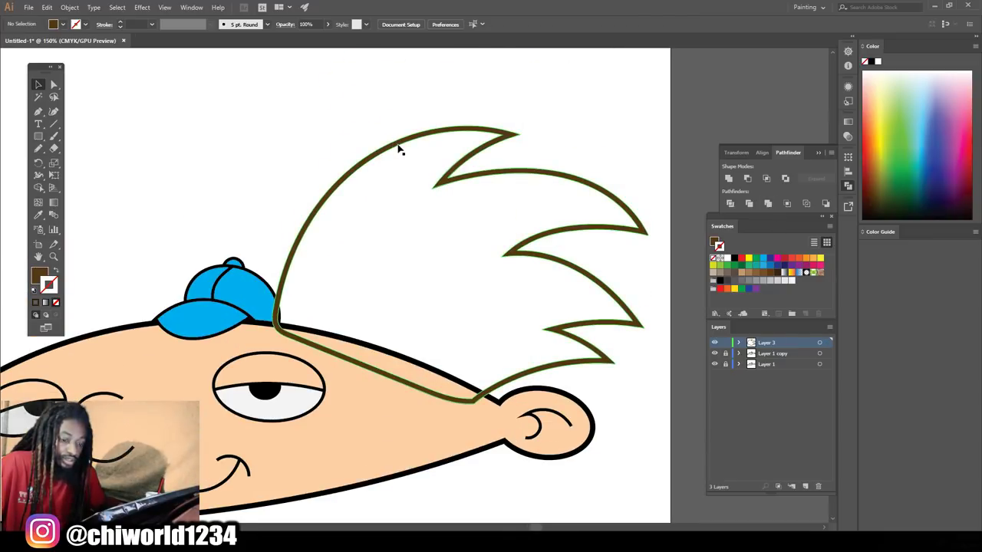
scroll(517, 184, down, 4)
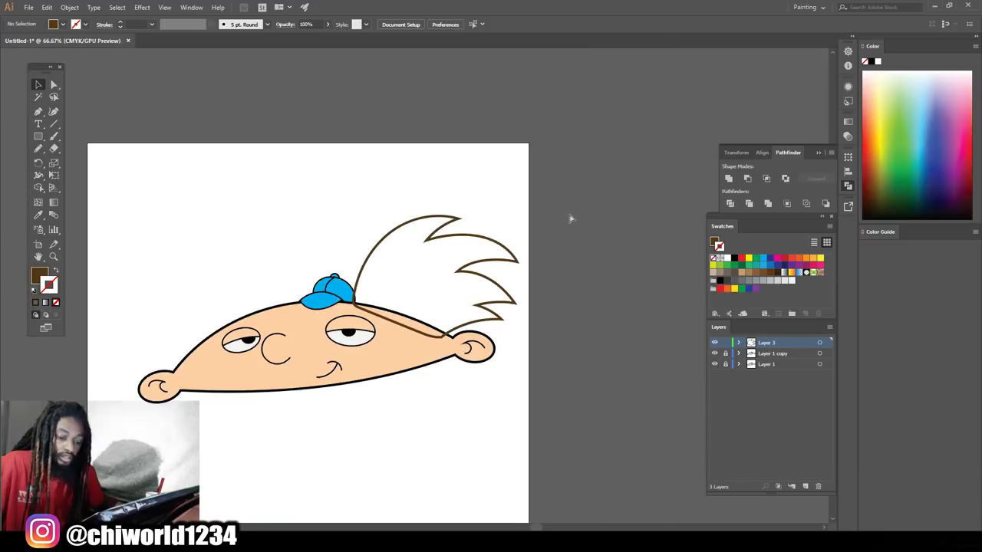
scroll(520, 236, up, 2)
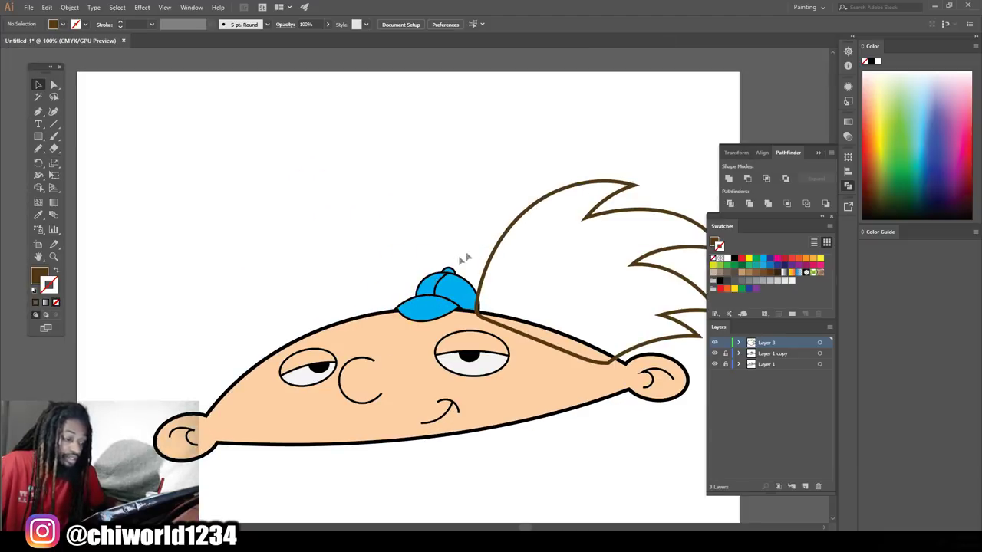
Set up the Pencil tool with no fill and a brown 7 pt stroke, undoing the thin trial hair curve
scroll(451, 258, down, 1)
scroll(443, 259, left, 1)
scroll(379, 282, up, 1)
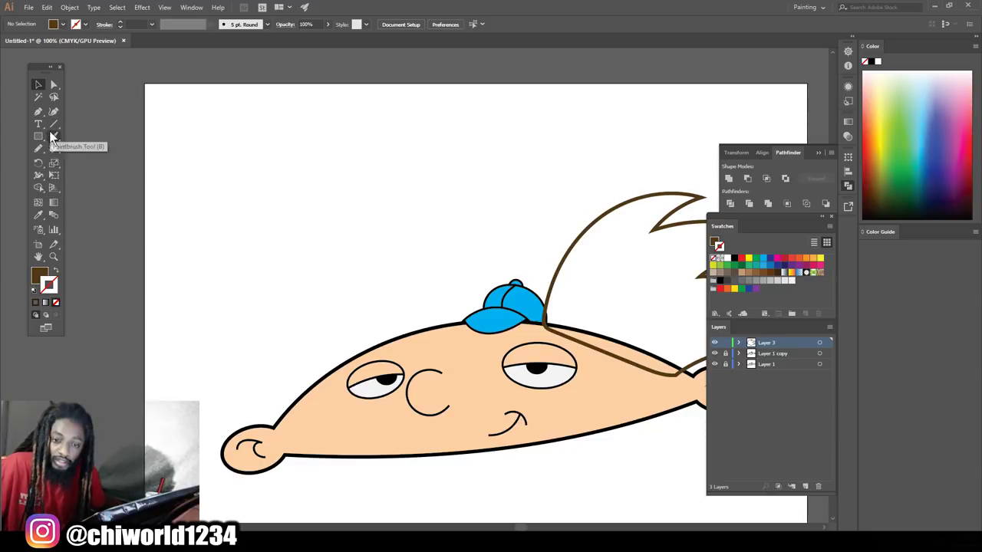
click(40, 150)
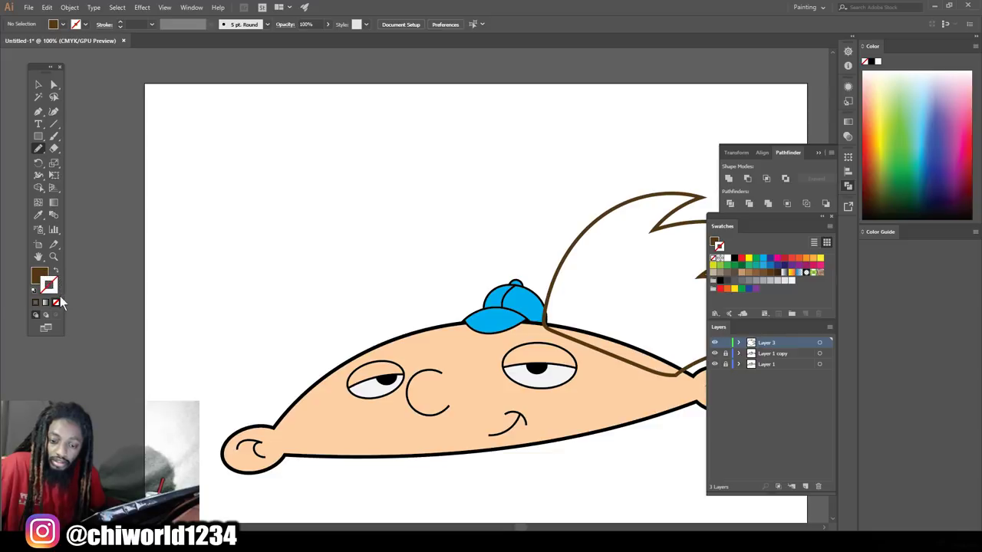
click(54, 271)
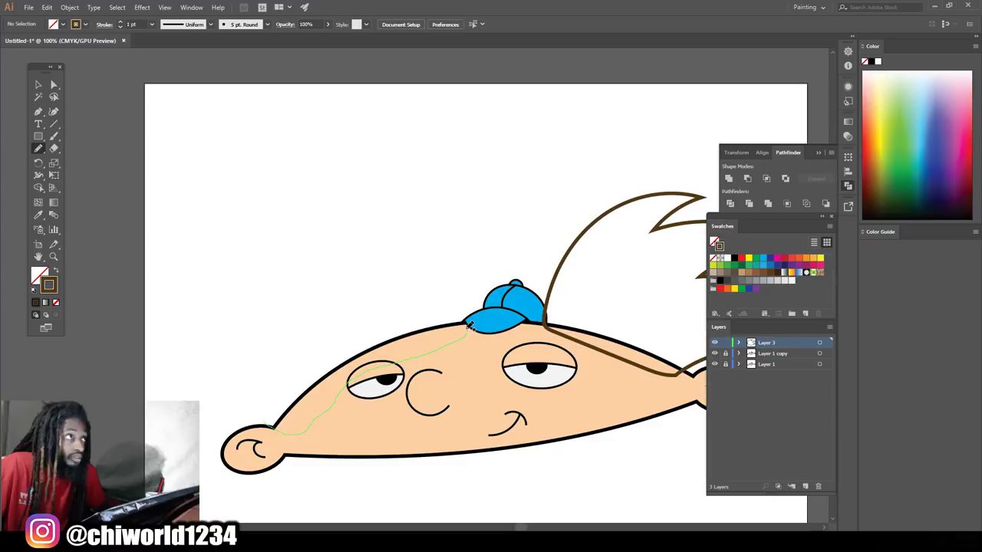
mouse_move(466, 305)
mouse_down()
mouse_move(448, 256)
mouse_move(403, 200)
mouse_move(358, 164)
mouse_move(297, 158)
mouse_up()
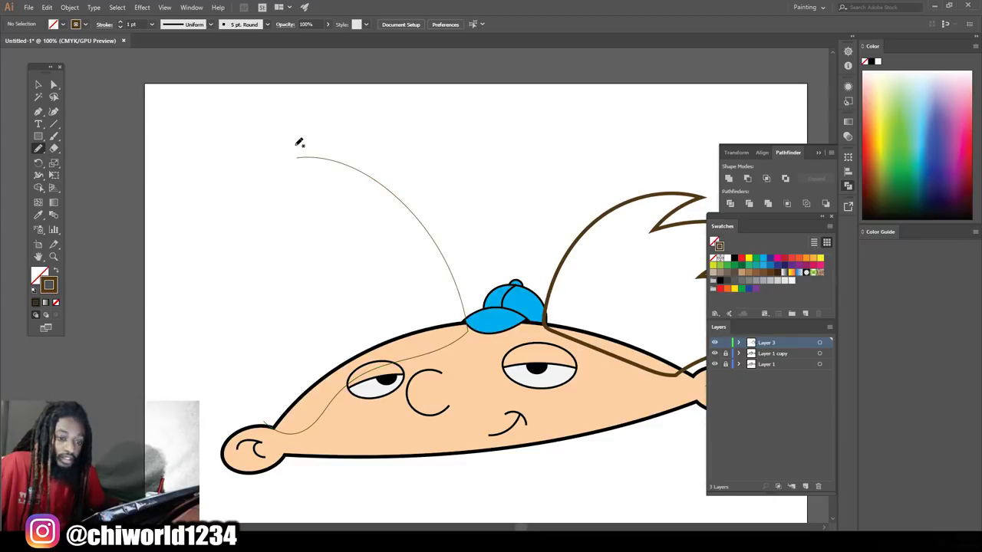
key(ctrl+z)
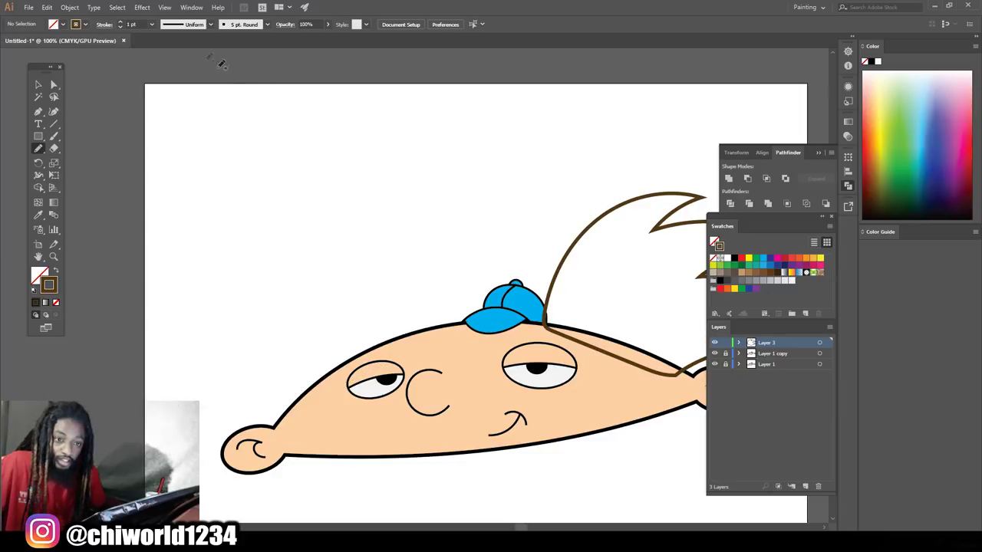
click(152, 24)
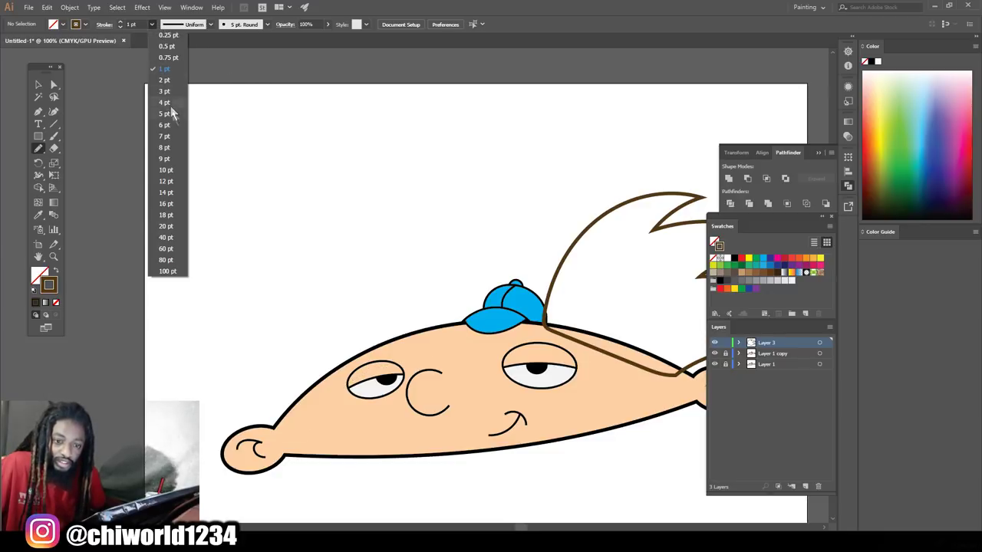
click(166, 136)
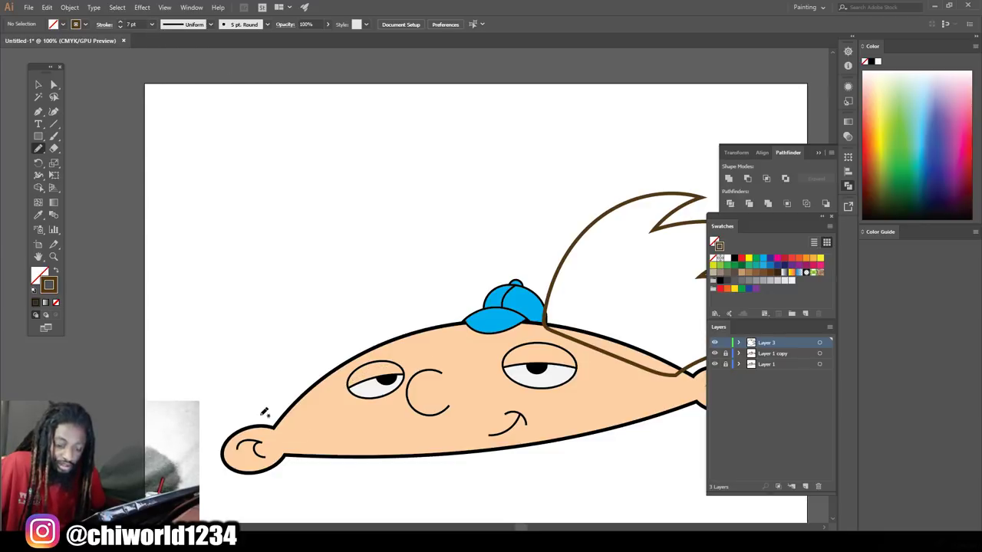
Draw the left hair outline as overlapping curves: a long curve from the ear past the cap to the top, and spikes down to the ear
drag(299, 418, 335, 387)
drag(386, 360, 442, 341)
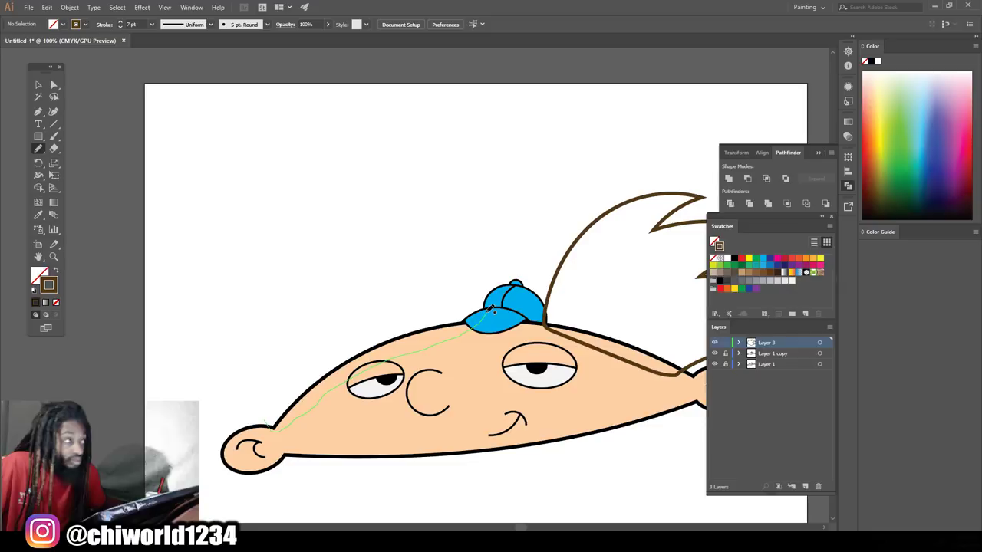
mouse_move(491, 307)
mouse_down()
mouse_move(468, 259)
mouse_move(357, 158)
mouse_move(289, 148)
mouse_move(308, 161)
mouse_move(346, 227)
mouse_move(330, 199)
mouse_move(285, 178)
mouse_move(216, 175)
mouse_move(173, 189)
mouse_move(233, 224)
mouse_up()
mouse_move(266, 259)
mouse_down()
mouse_move(254, 246)
mouse_move(211, 247)
mouse_move(150, 282)
mouse_move(204, 296)
mouse_move(253, 336)
mouse_move(207, 323)
mouse_move(154, 359)
mouse_move(248, 397)
mouse_move(234, 385)
mouse_move(202, 388)
mouse_up()
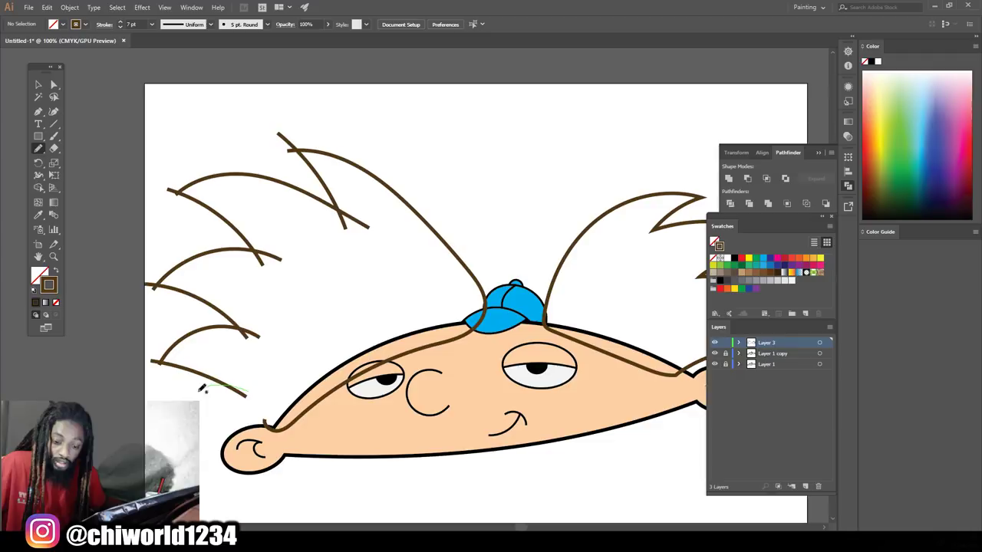
drag(174, 420, 197, 415)
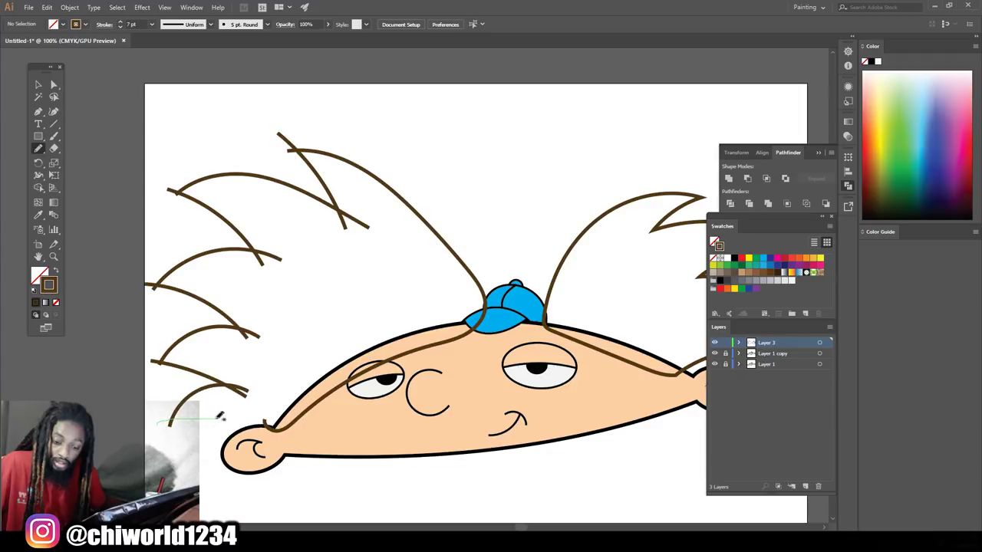
mouse_move(290, 424)
mouse_down()
mouse_move(200, 434)
mouse_move(218, 415)
mouse_move(244, 415)
mouse_move(301, 439)
mouse_up()
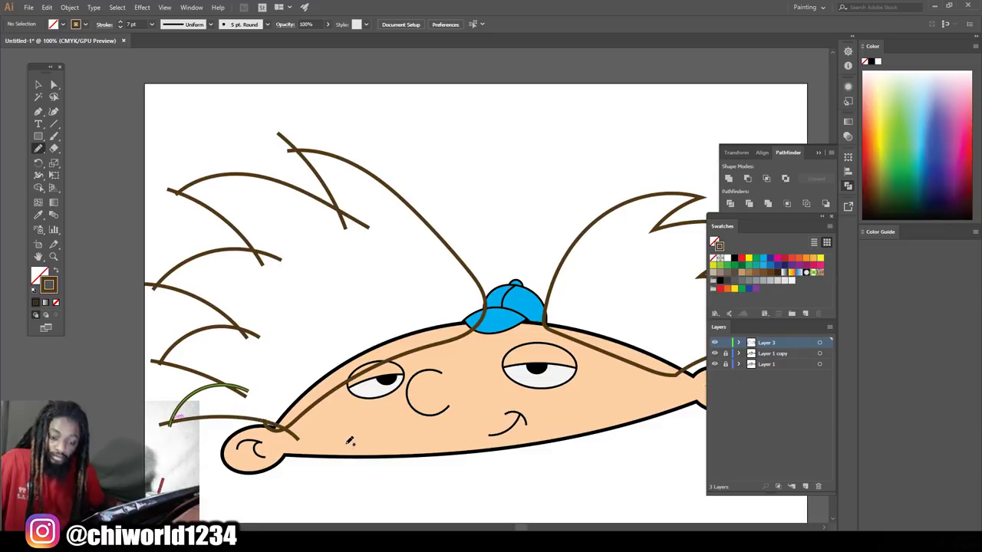
Delete the long hair curve that runs from the left ear across the forehead to the uppermost spike
scroll(359, 436, down, 4)
scroll(376, 414, up, 2)
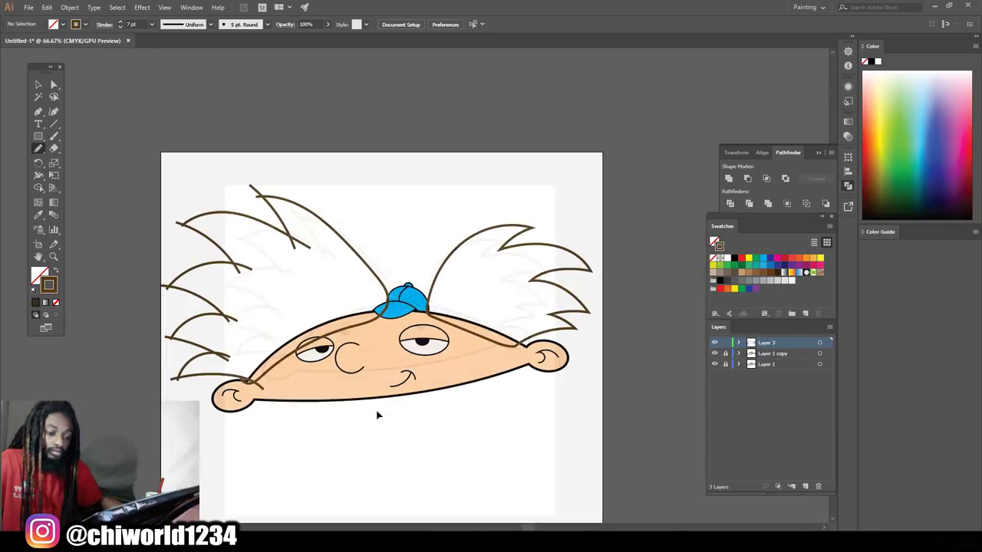
scroll(356, 402, up, 1)
scroll(192, 193, up, 1)
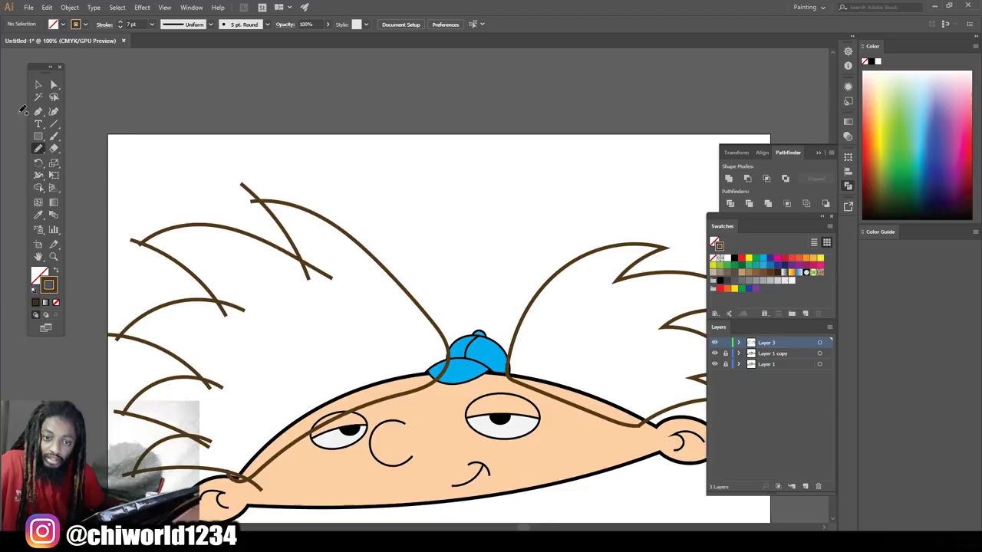
click(41, 86)
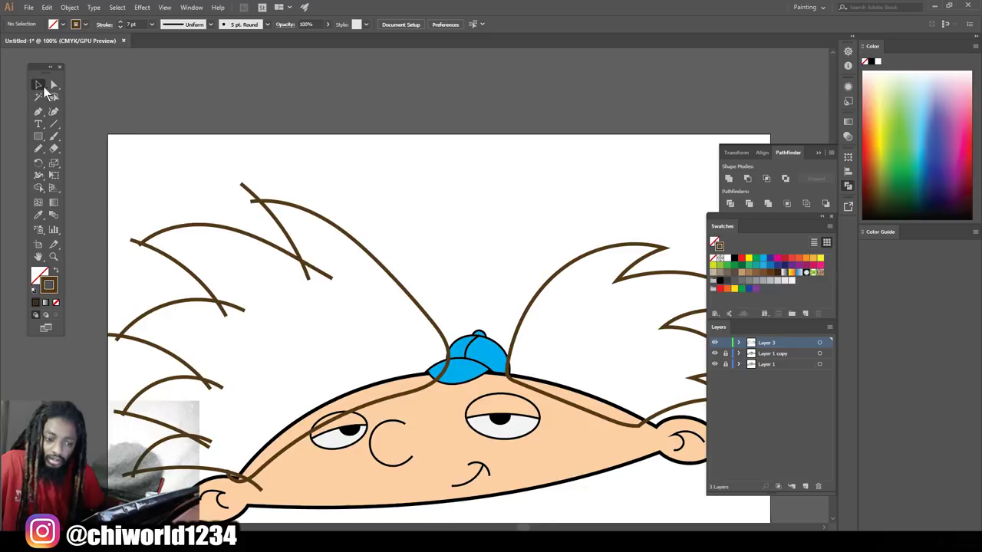
click(357, 244)
key(Delete)
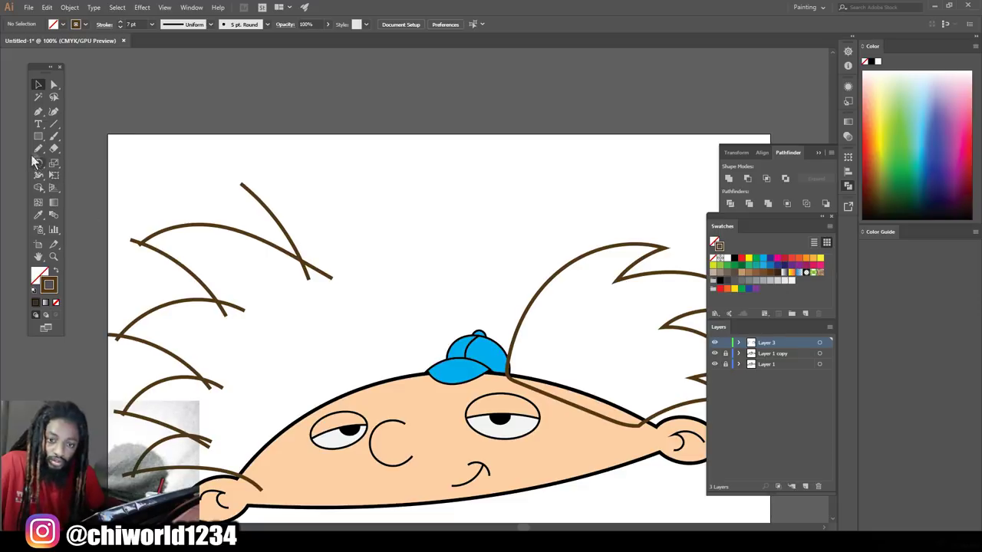
Redraw the long hair edge with the Pencil as two curves crossing at the cap, one to the top spike and one to the left ear
click(52, 138)
key(n)
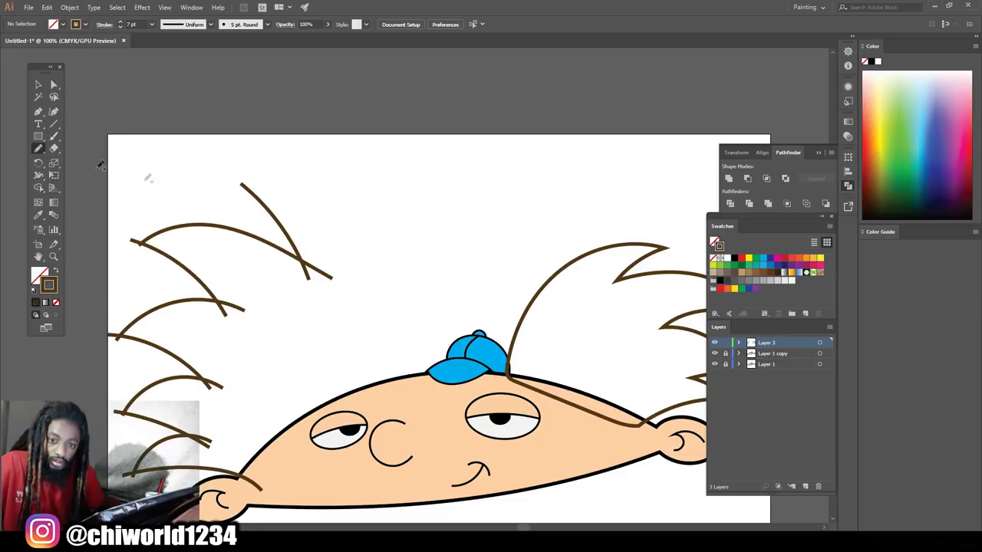
mouse_move(453, 350)
mouse_down()
mouse_move(408, 266)
mouse_move(352, 229)
mouse_up()
key(ctrl+z)
mouse_move(462, 355)
mouse_down()
mouse_move(411, 264)
mouse_move(363, 230)
mouse_move(297, 200)
mouse_move(198, 186)
mouse_up()
scroll(258, 339, down, 2)
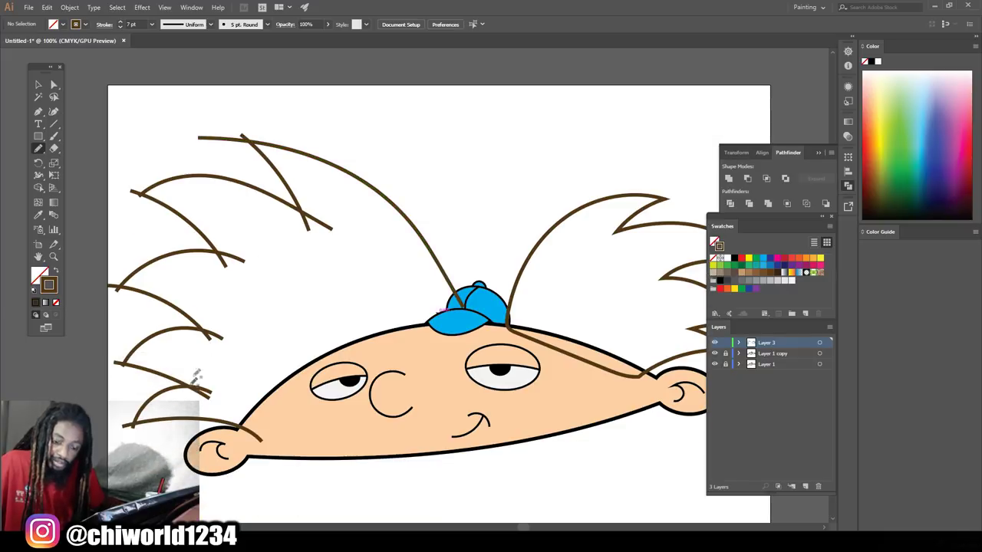
mouse_move(255, 431)
mouse_down()
mouse_move(451, 318)
mouse_move(475, 221)
mouse_up()
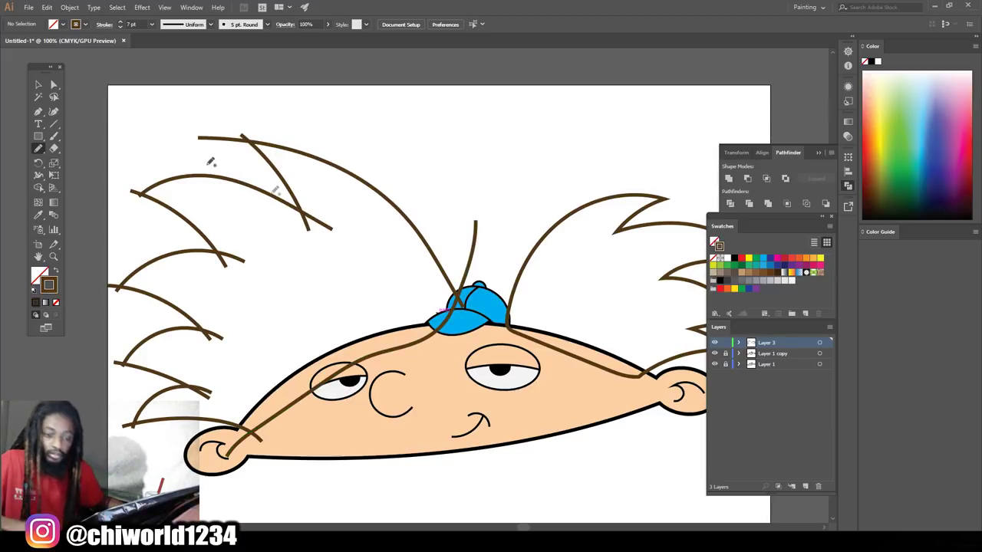
Select all the left hair curves, expand their fill and stroke, and split them at their crossings with Pathfinder Divide
click(42, 84)
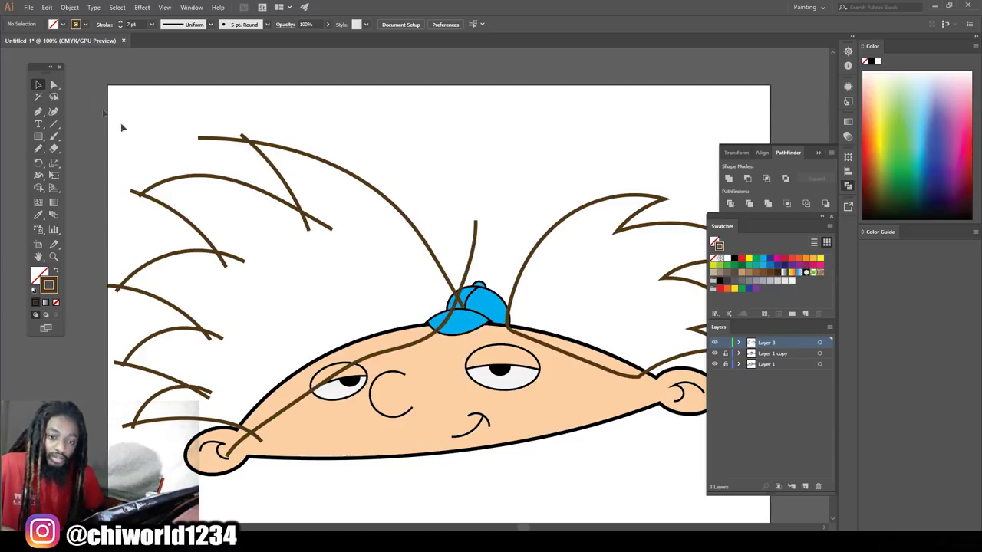
drag(108, 98, 490, 453)
click(69, 8)
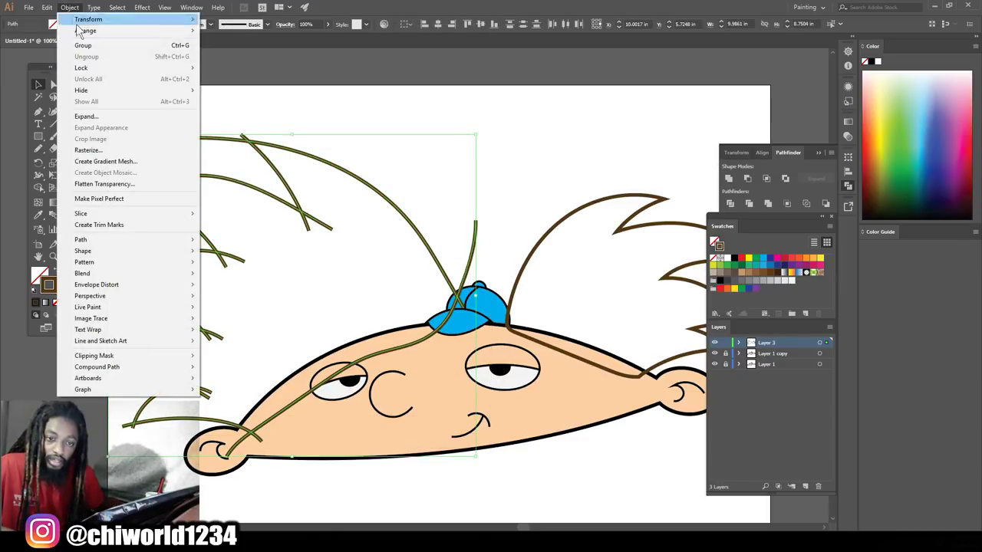
click(89, 118)
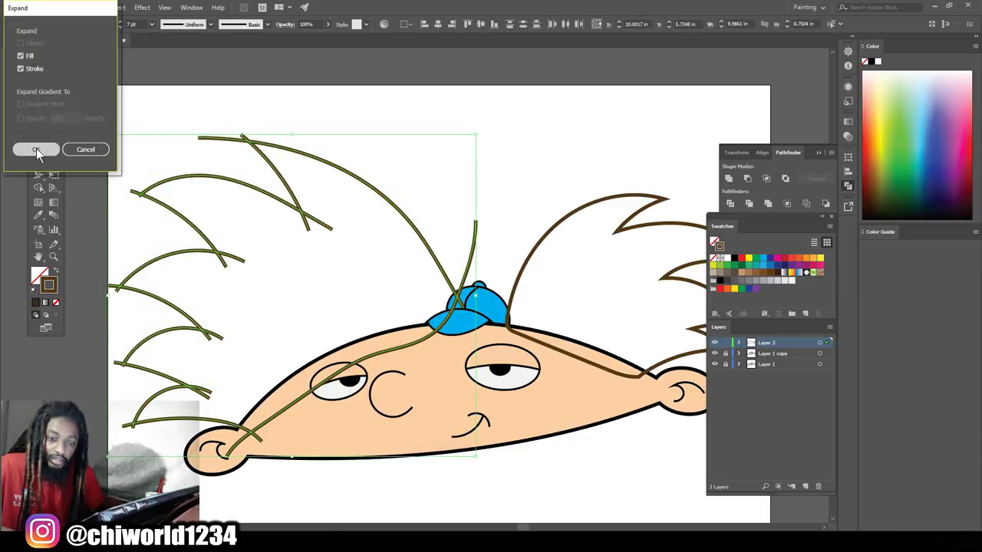
click(36, 148)
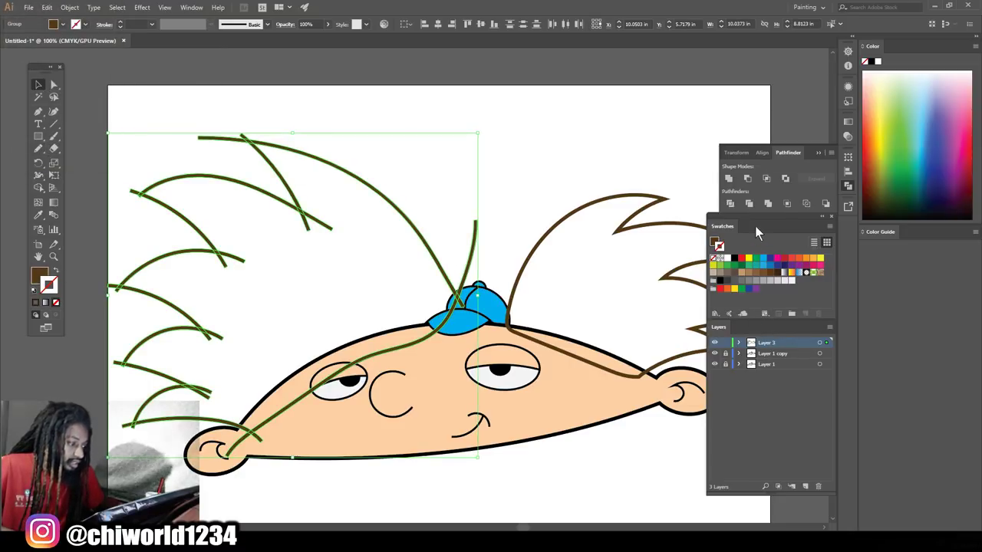
click(731, 205)
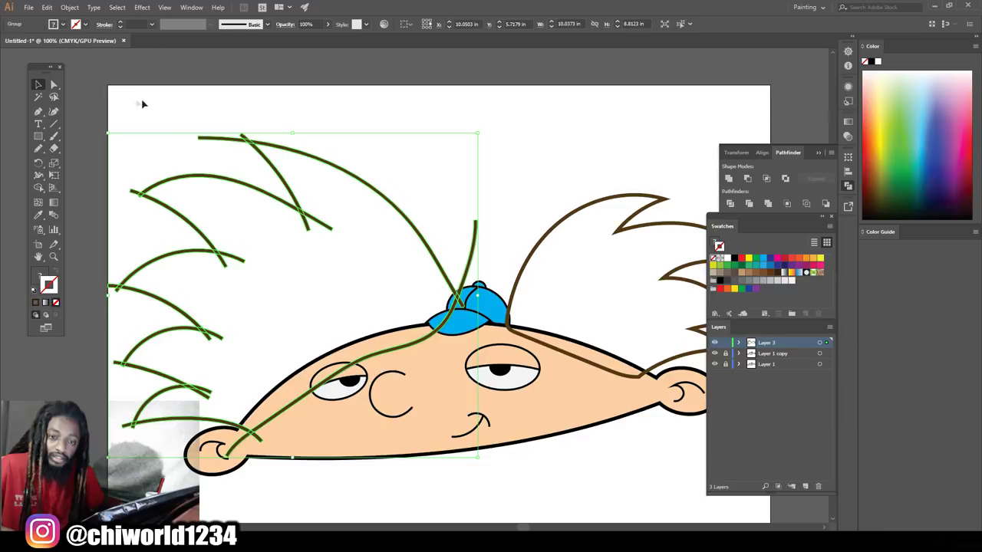
Delete the overshooting stroke ends at the tips of the two upper left hair spikes
click(53, 85)
click(211, 99)
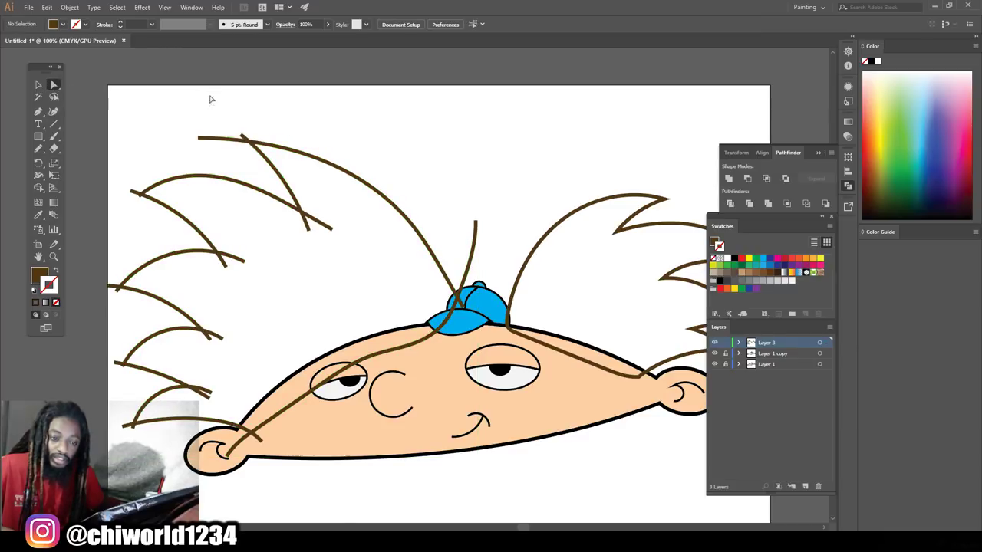
click(220, 140)
key(Delete)
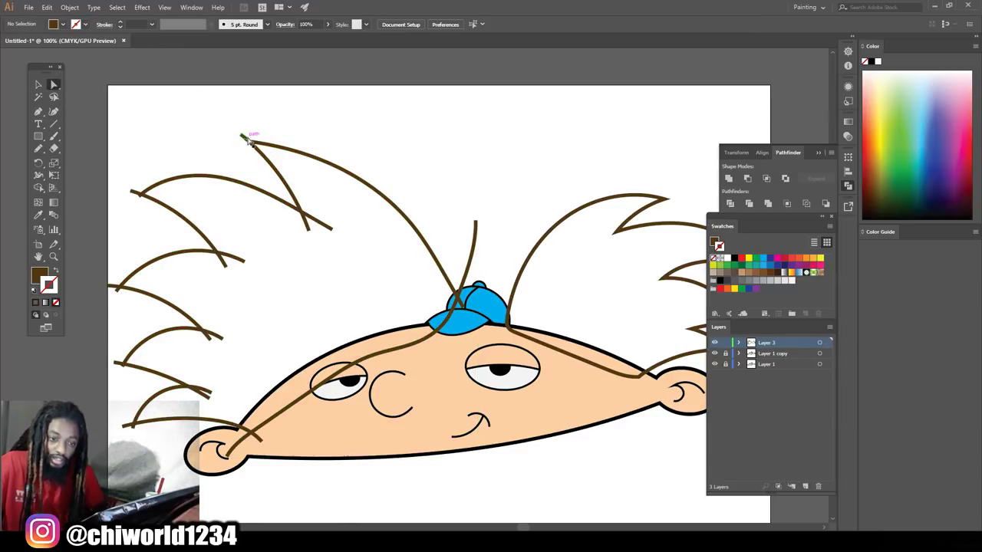
click(243, 137)
key(Delete)
click(135, 193)
key(Delete)
click(140, 197)
key(Delete)
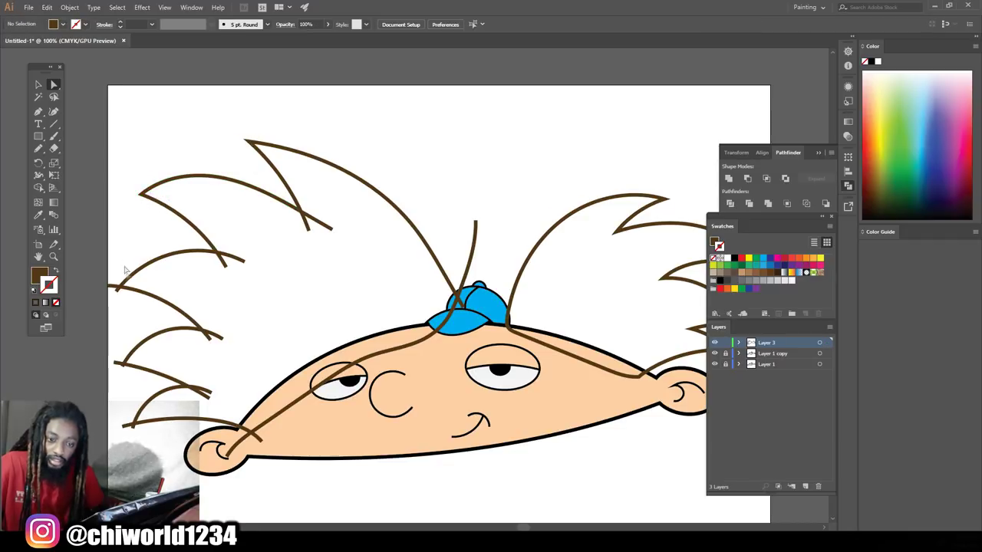
Delete the overshooting stroke ends at the third spike's tip, the notches between the spikes, above the cap and at the lowest spike's tip
drag(110, 284, 120, 301)
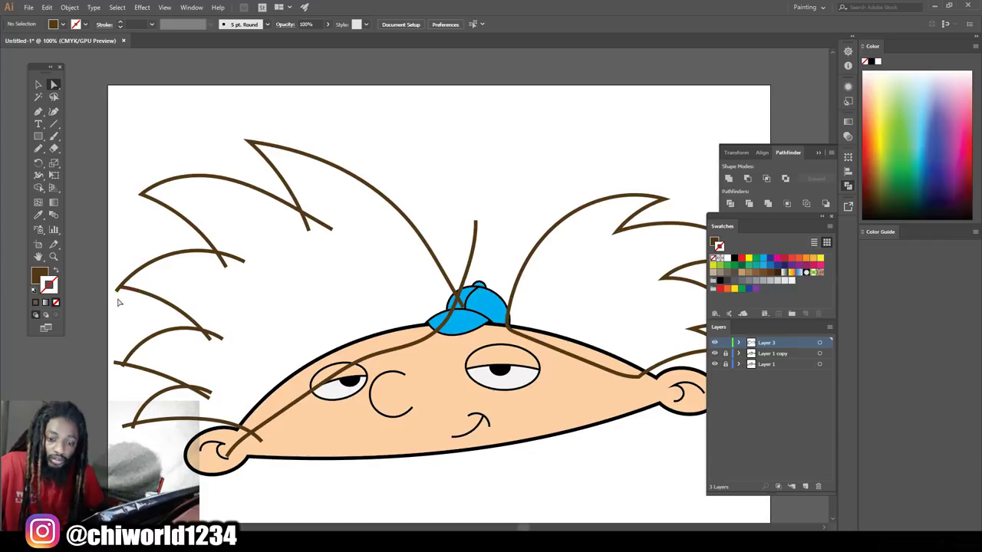
drag(220, 337, 209, 345)
click(222, 281)
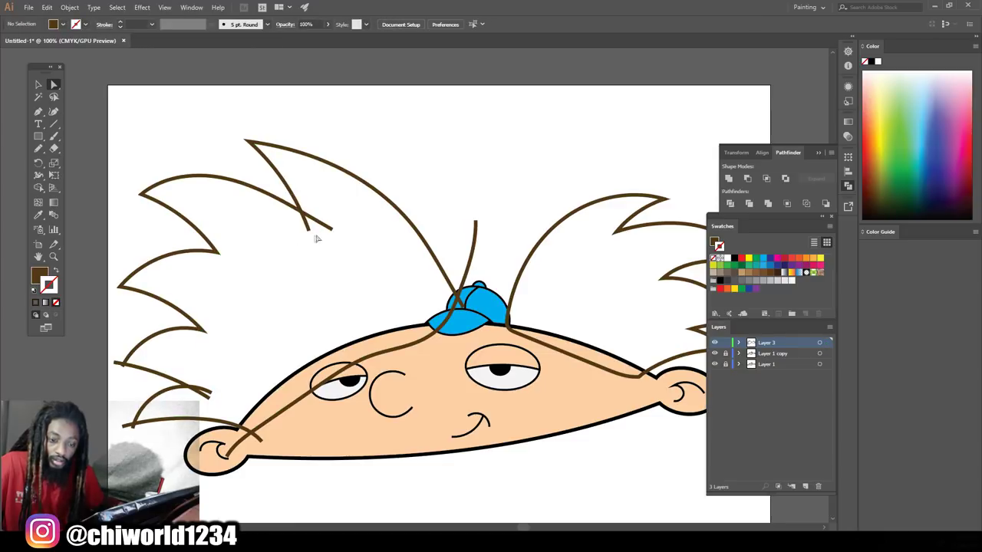
drag(329, 227, 304, 216)
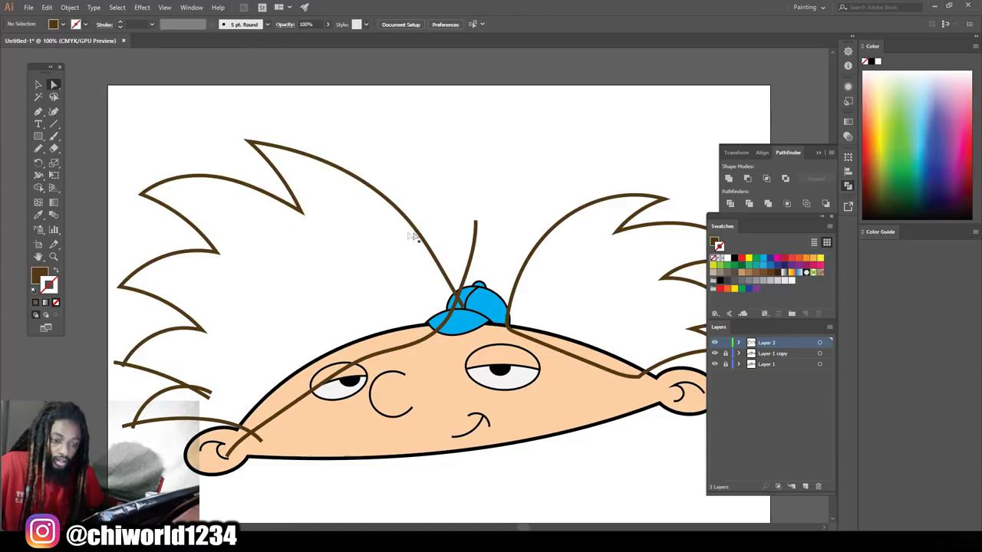
drag(476, 222, 455, 298)
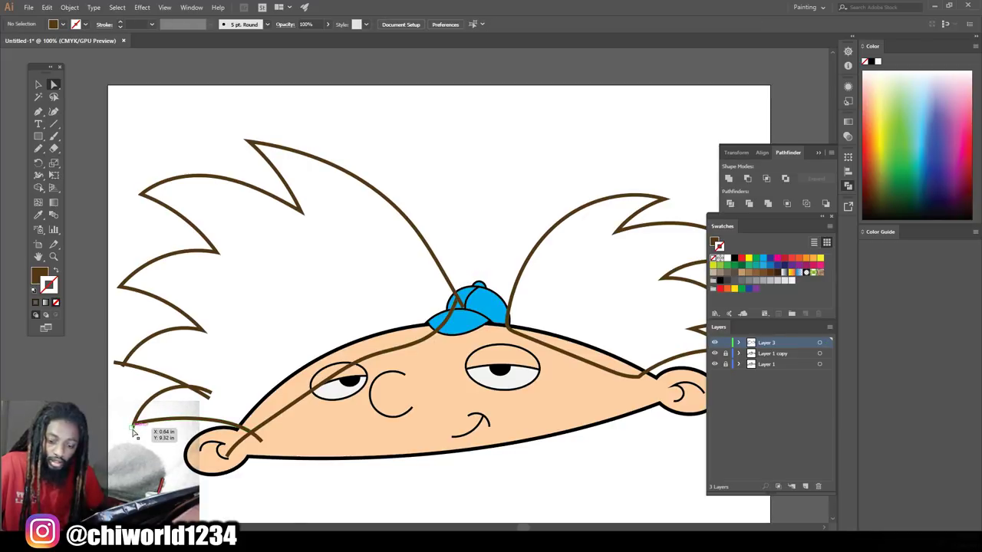
drag(134, 432, 207, 394)
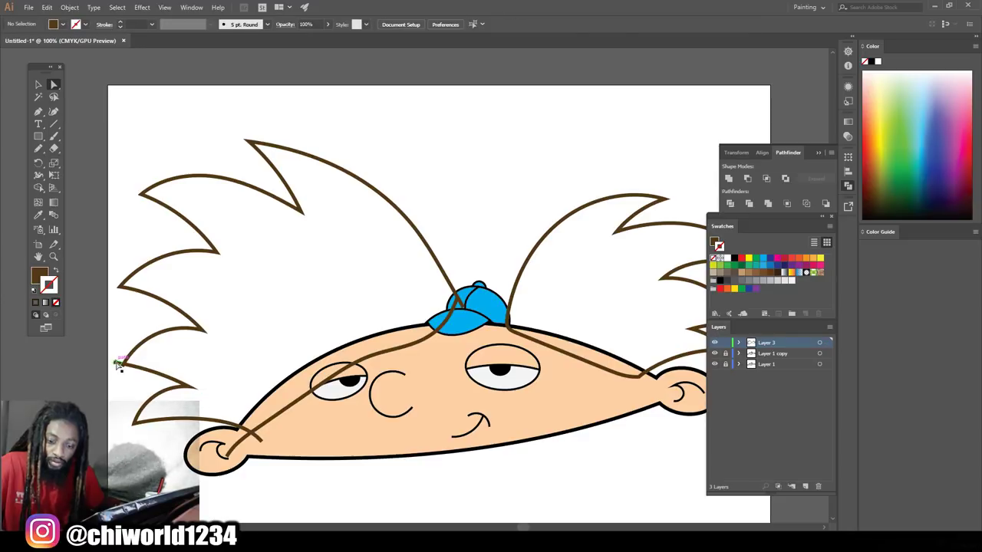
Delete the overshooting stroke end at the tip of the fourth left hair spike, keeping the rest of its curve
drag(118, 371, 127, 376)
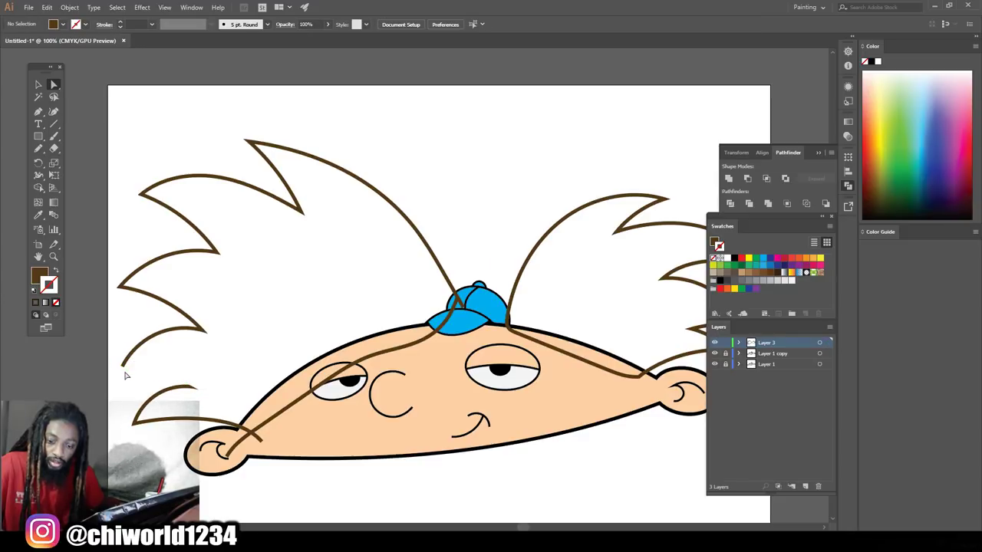
click(131, 374)
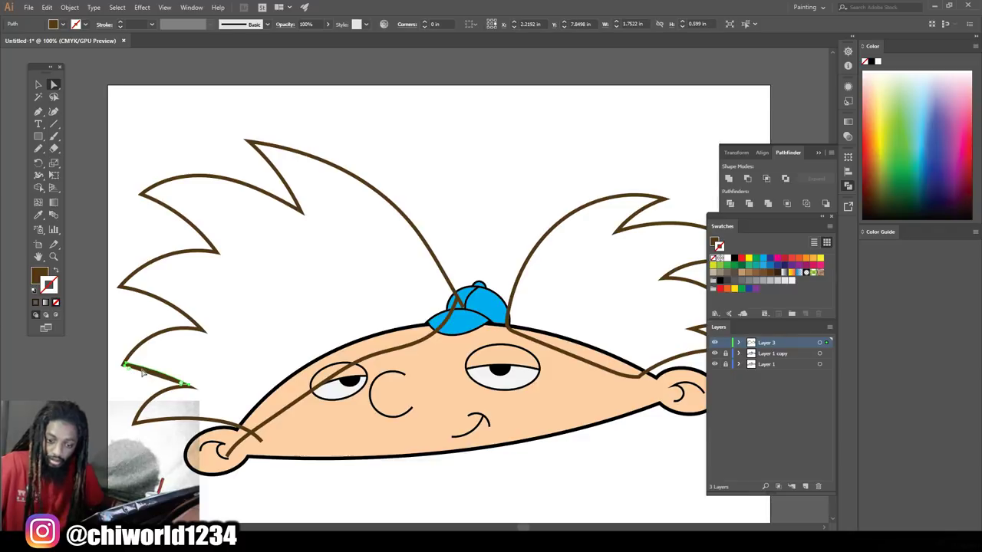
key(ctrl+=)
key(ctrl+=)
key(ctrl+=)
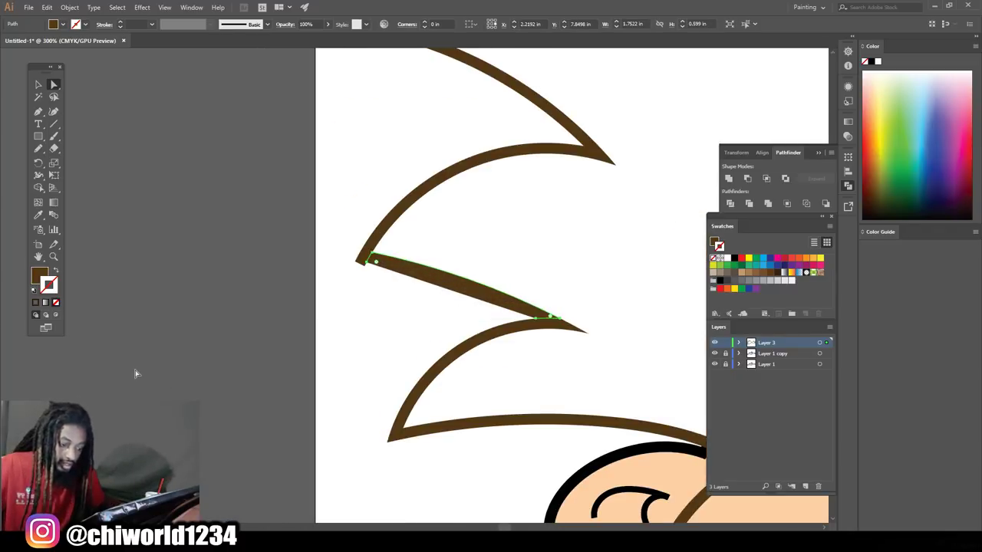
key(ctrl+shift+b)
key(shift+Left)
click(350, 284)
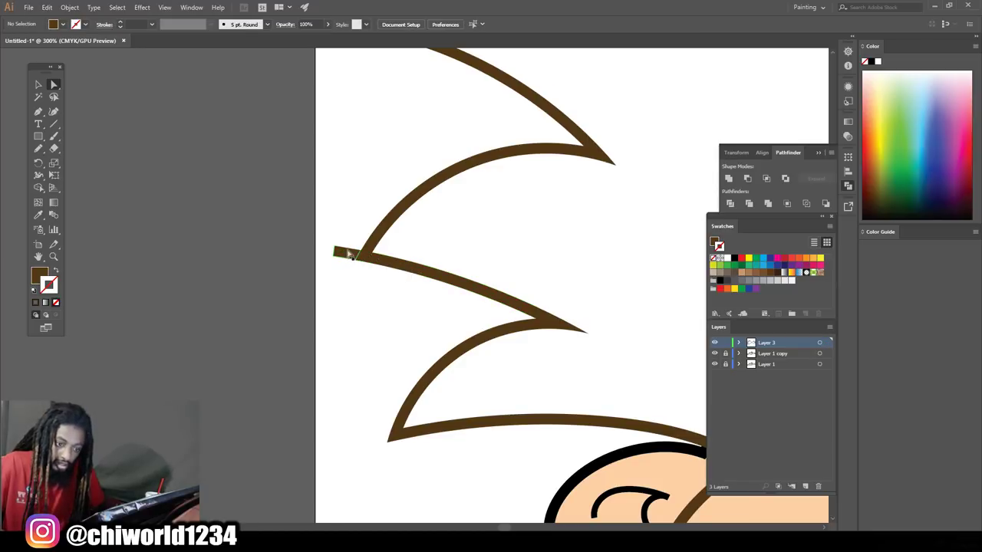
key(ctrl+1)
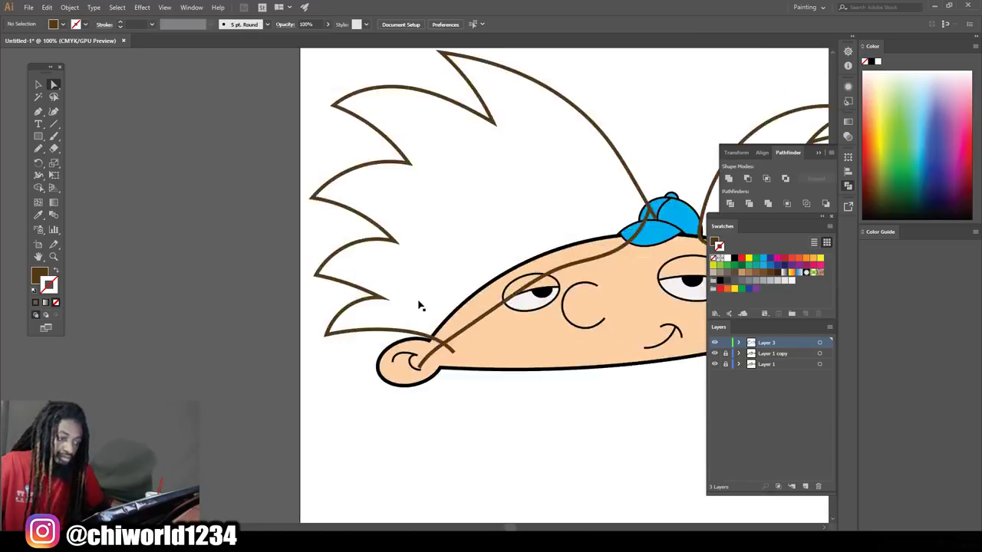
key(ctrl+minus)
scroll(357, 302, up, 3)
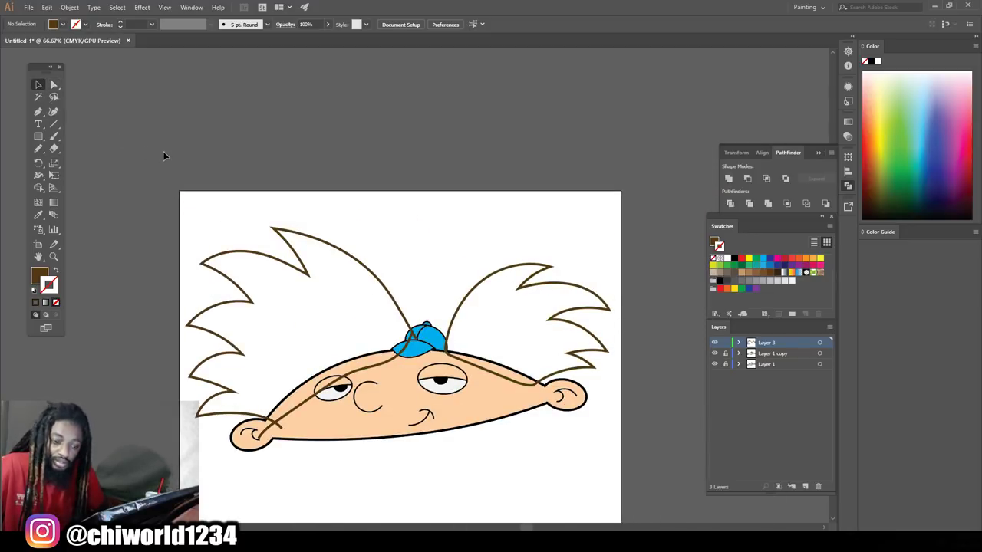
Select all the hair outlines on both sides and combine them with Pathfinder Merge
key(ctrl+a)
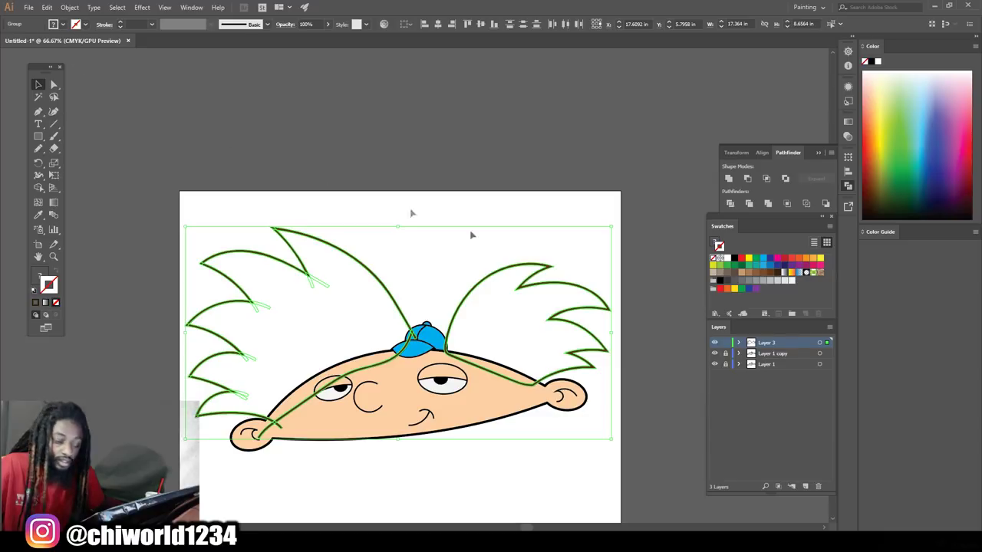
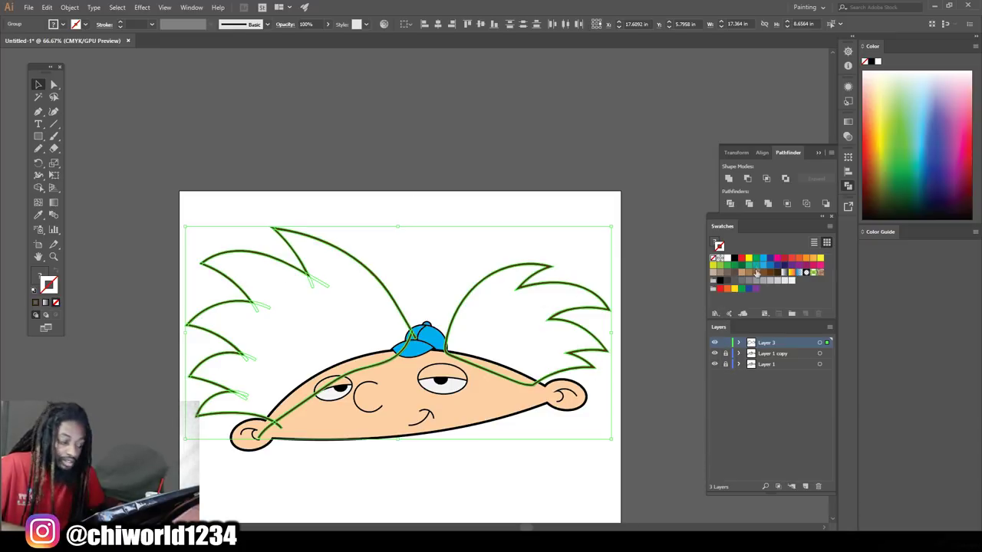
click(66, 10)
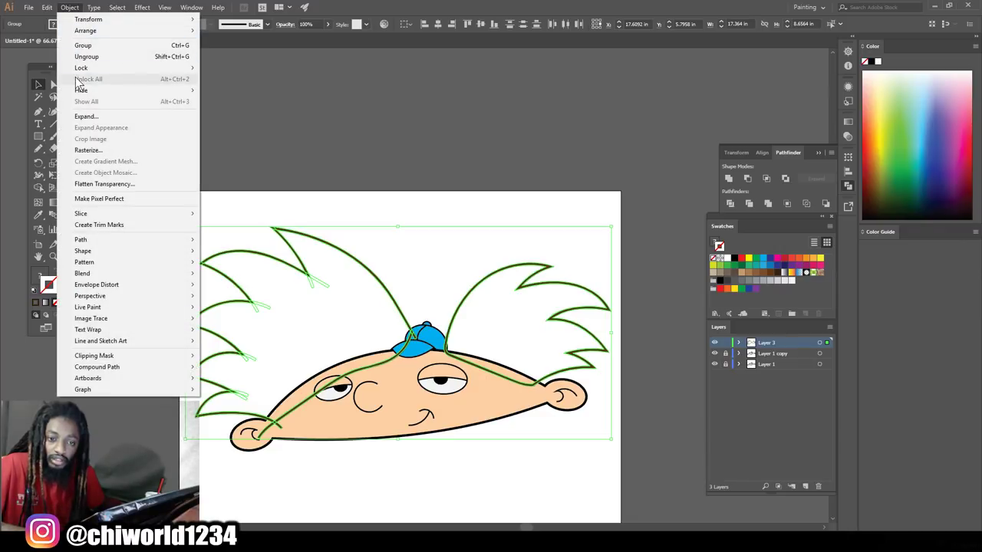
click(82, 117)
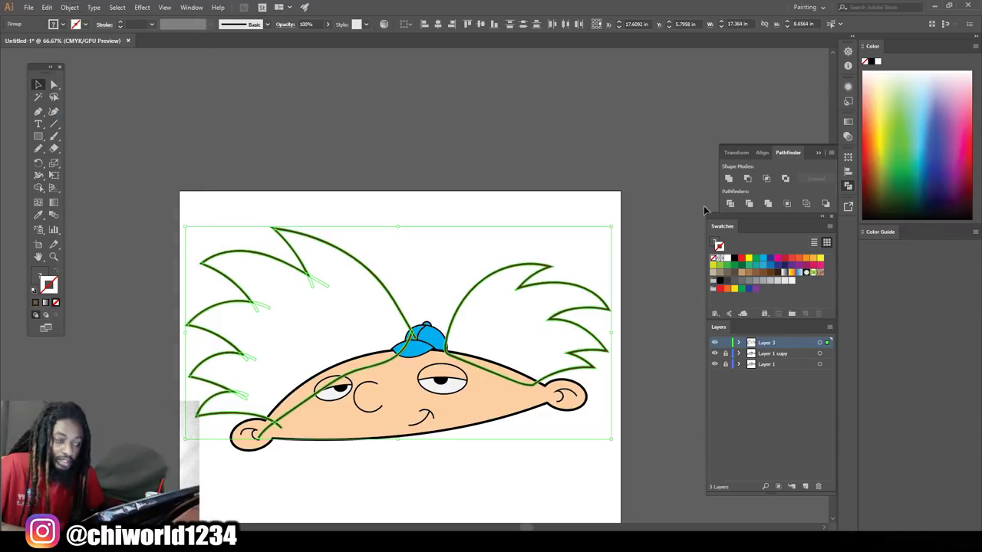
click(767, 204)
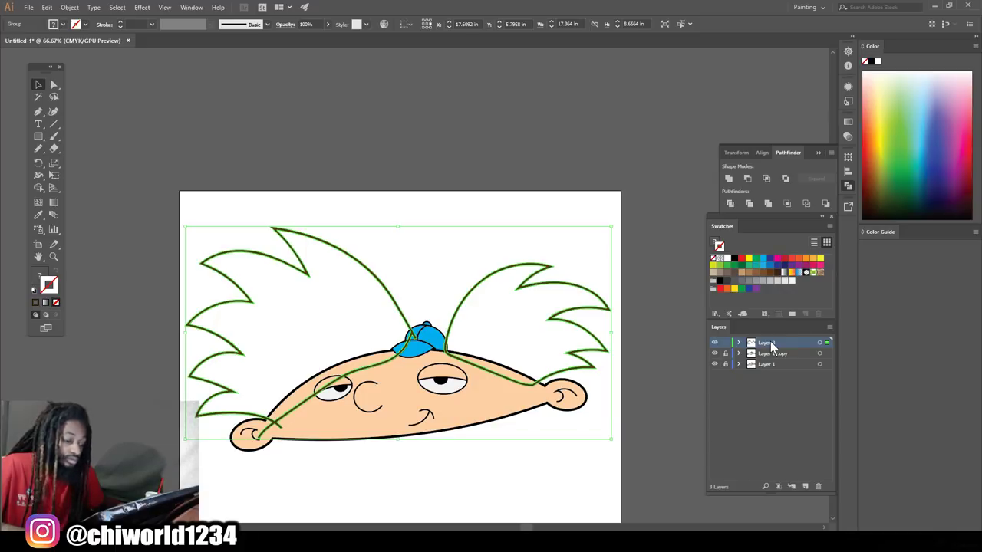
click(791, 268)
click(668, 279)
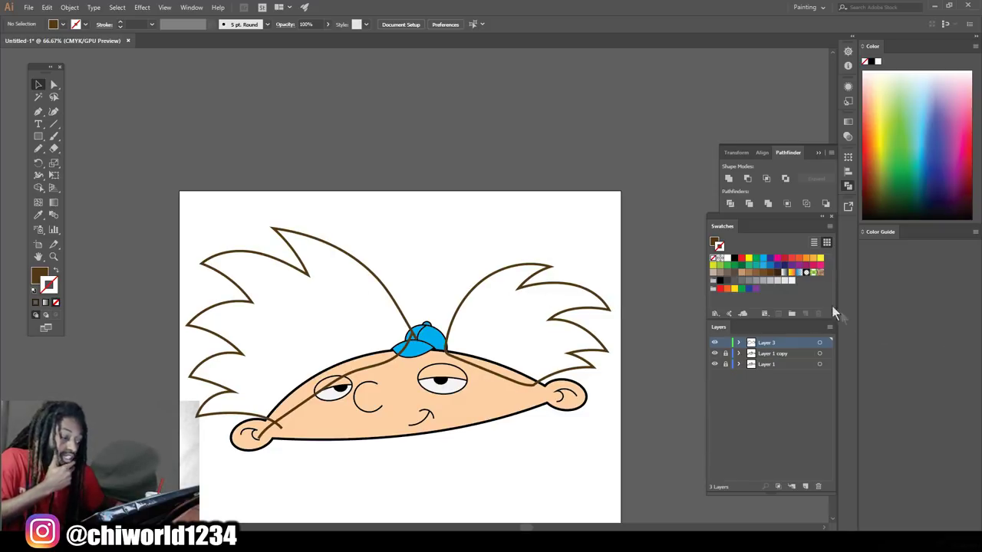
Mix the golden yellow FFC440 and make it the fill colour, with brown as the stroke
click(814, 258)
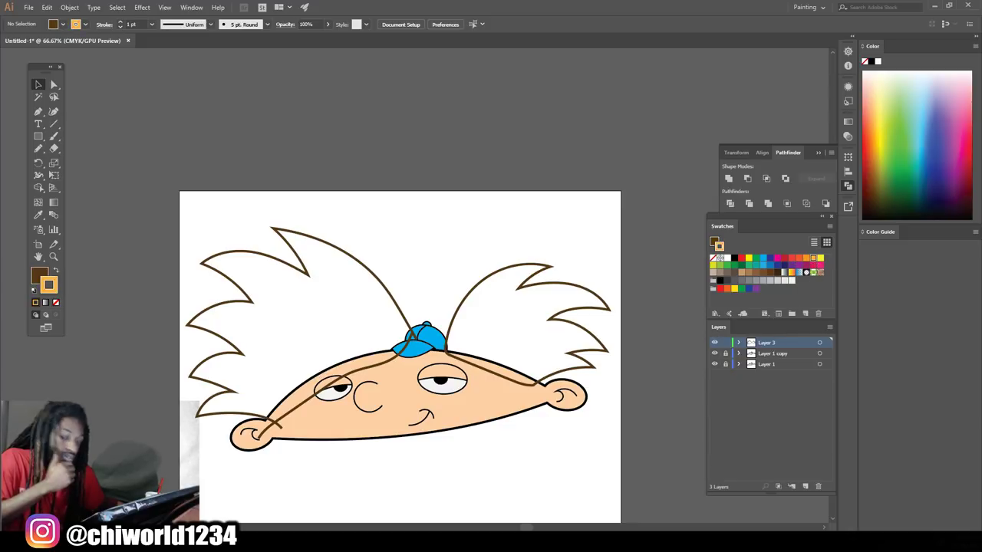
double_click(52, 290)
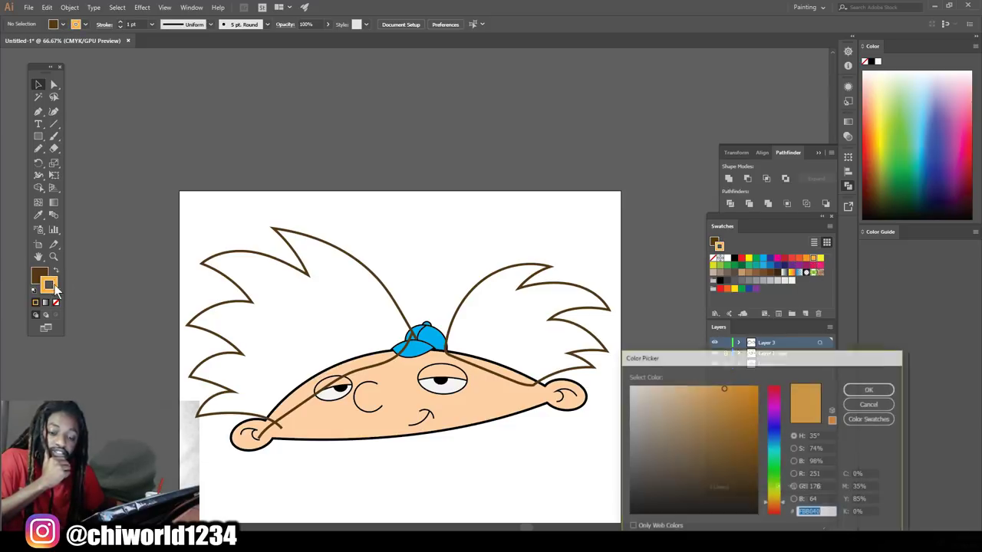
drag(713, 381, 724, 384)
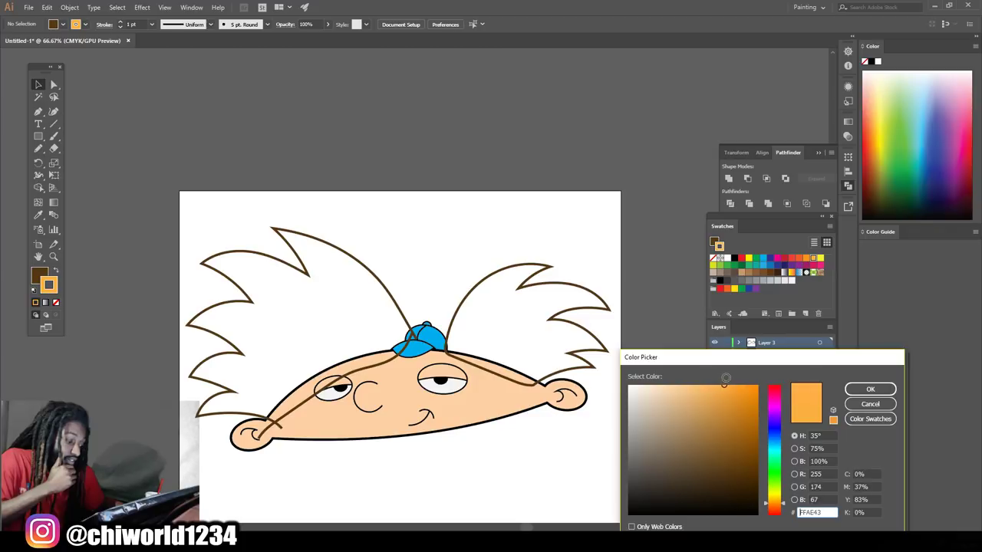
drag(777, 508, 779, 500)
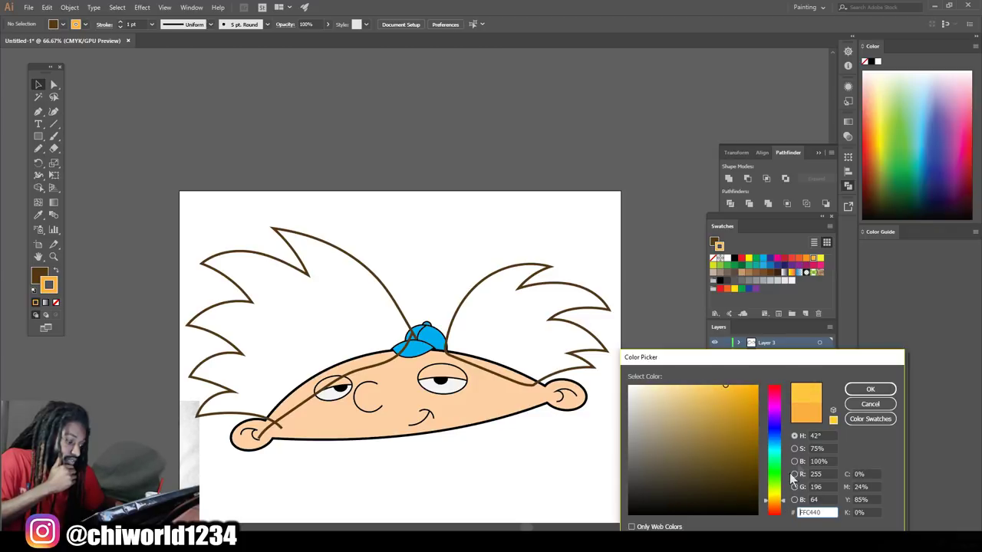
click(856, 391)
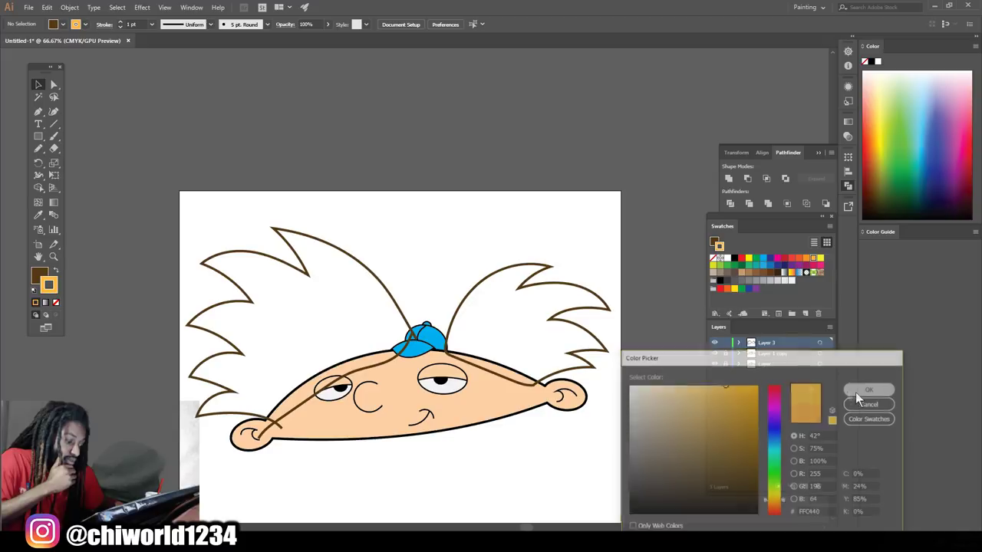
click(56, 272)
Draw a yellow rectangle about 20.3 by 13.2 in over the whole head and send it behind the hair outlines
click(39, 137)
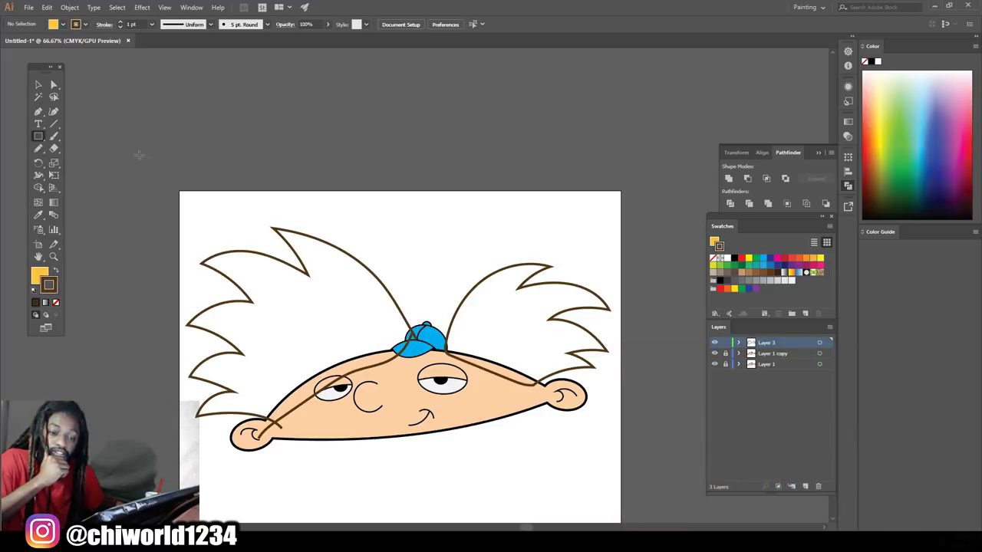
drag(130, 147, 629, 473)
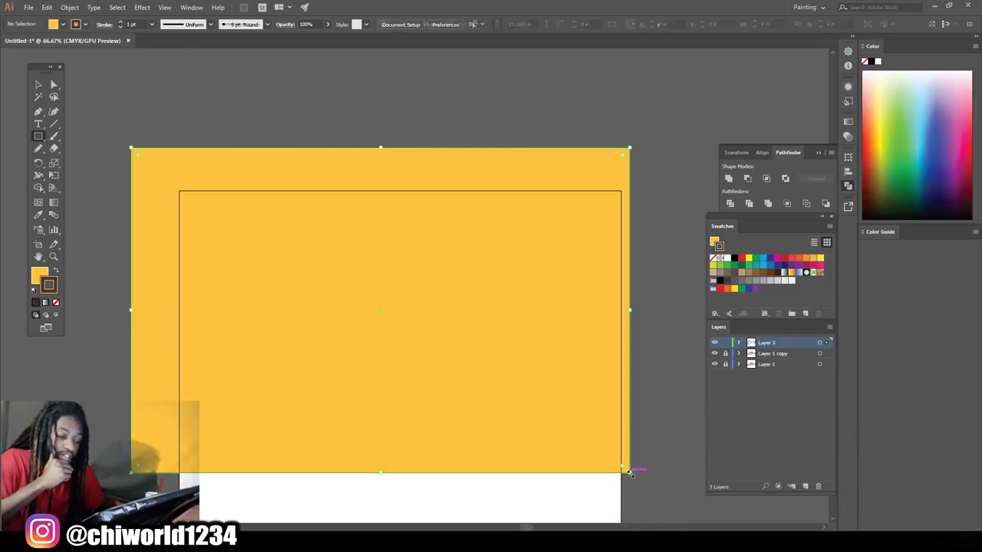
key(v)
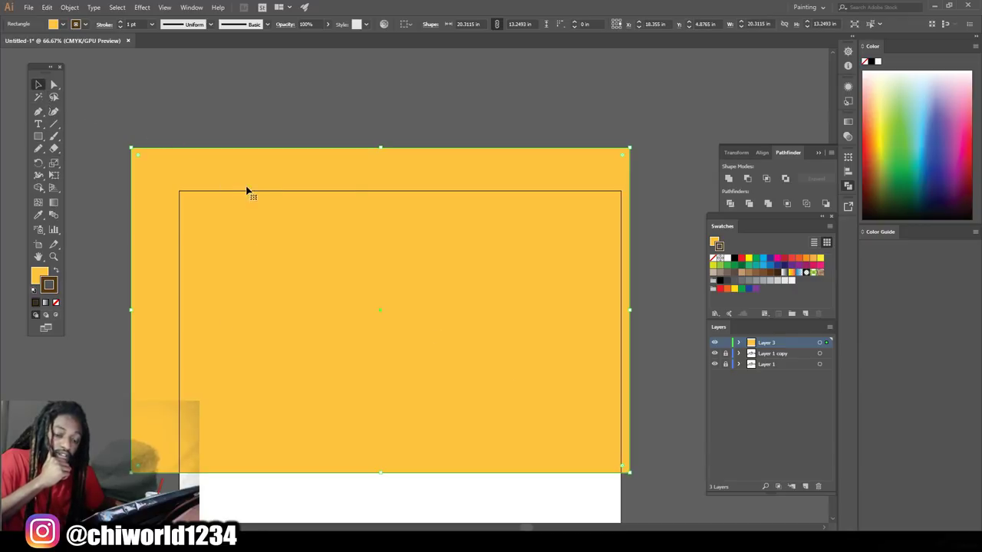
right_click(249, 190)
mouse_move(324, 349)
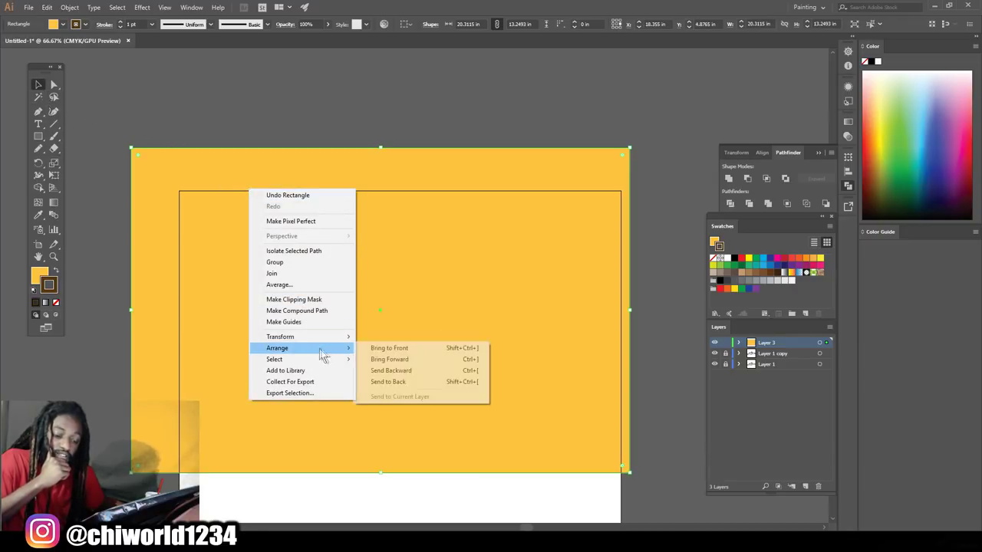
click(387, 378)
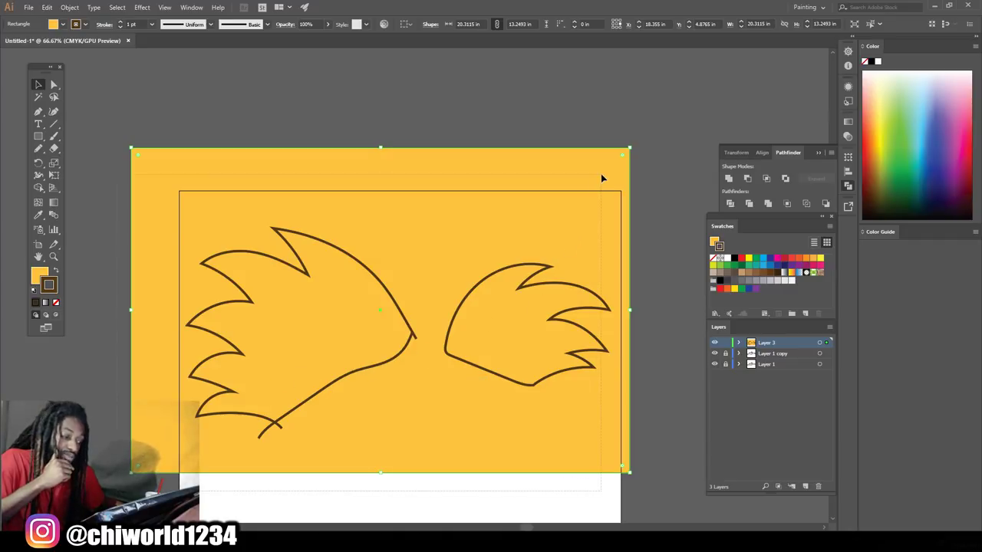
Merge the yellow rectangle with the hair outlines using Pathfinder Merge and isolate the merged group
key(ctrl+a)
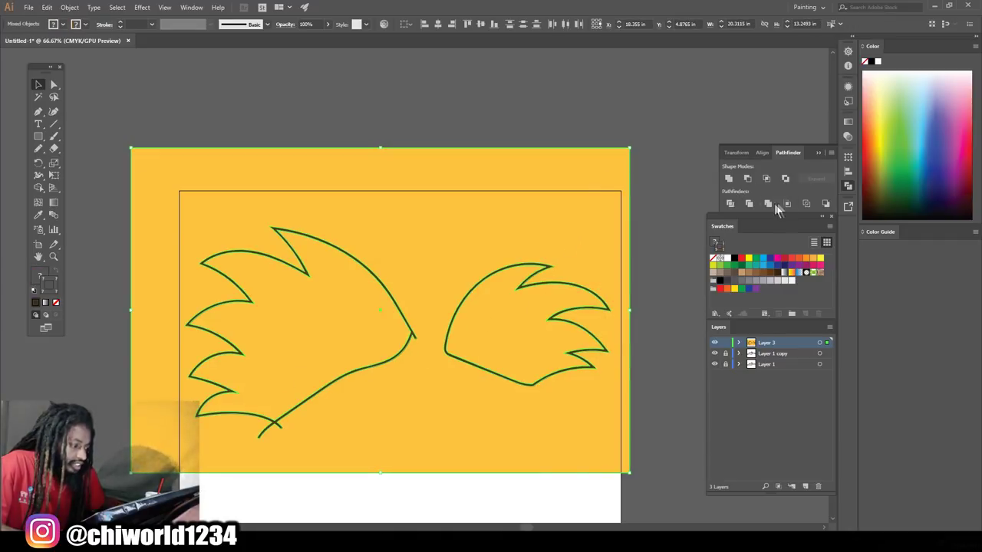
click(767, 203)
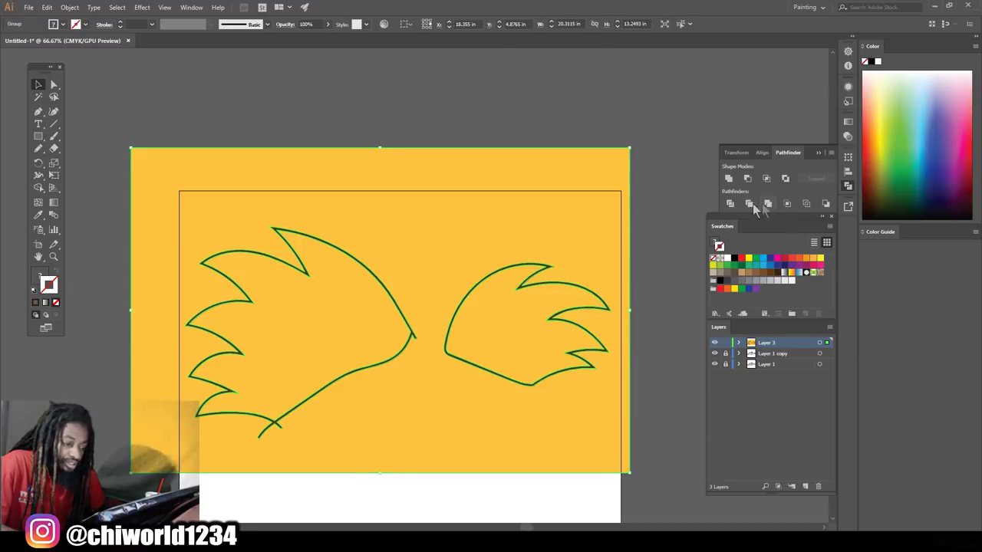
right_click(465, 221)
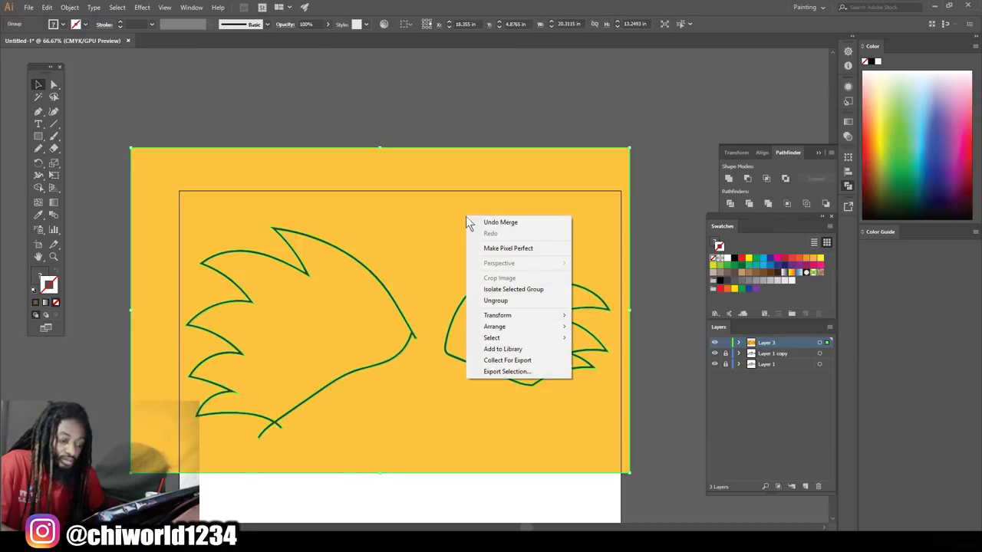
click(504, 290)
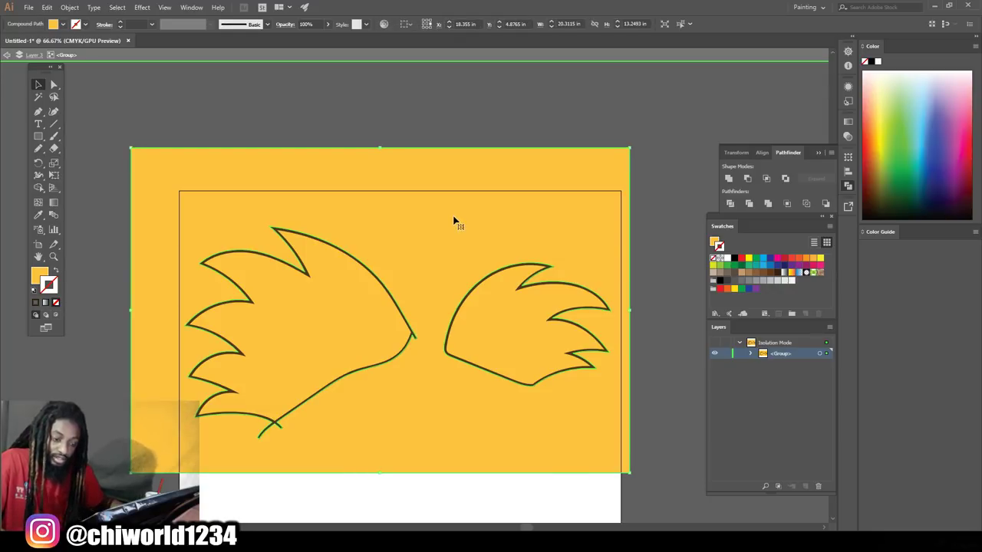
Delete the yellow area outside the hair and leave isolation mode
click(453, 220)
key(Delete)
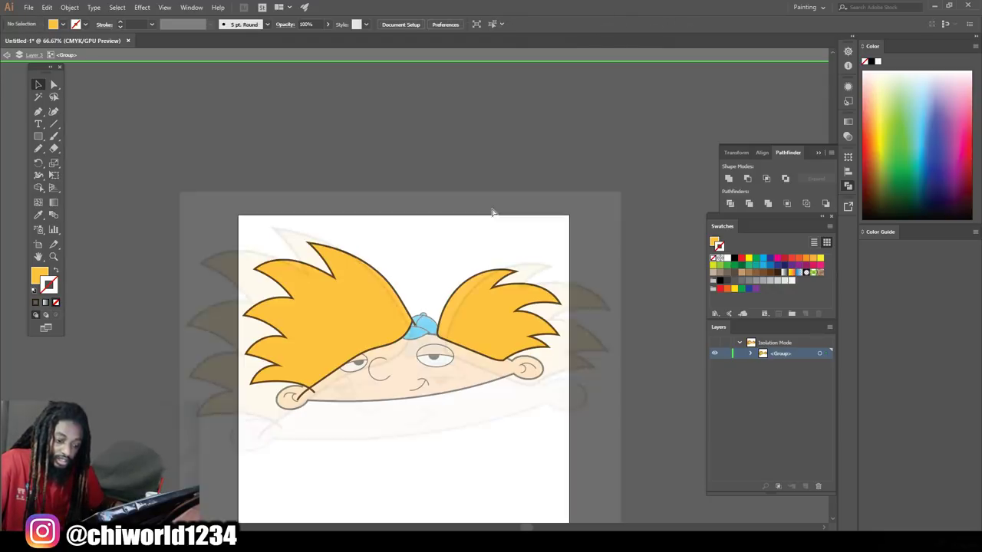
key(ctrl+1)
double_click(438, 183)
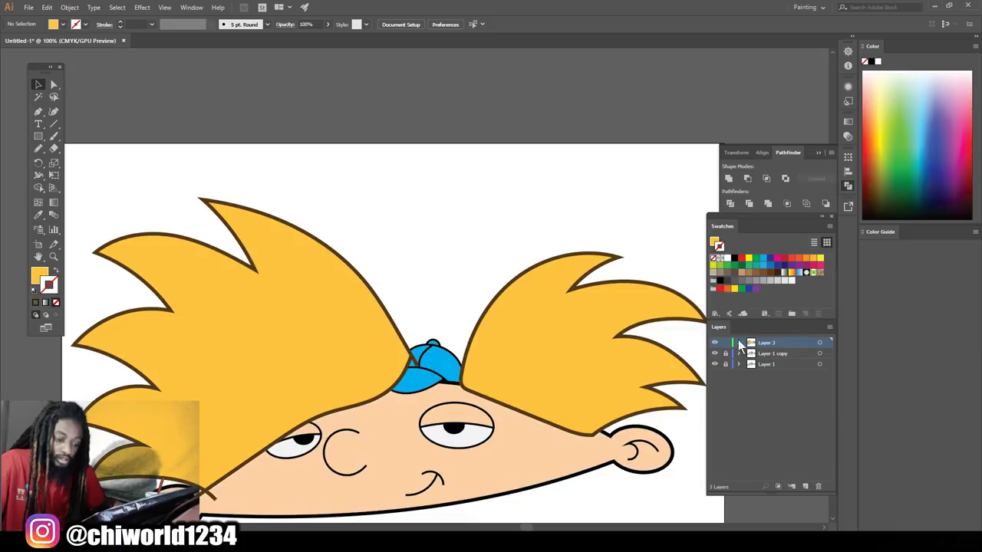
Move Layer 3 with the hair below Layer 1 in the stacking order
key(ctrl+minus)
drag(765, 346, 768, 373)
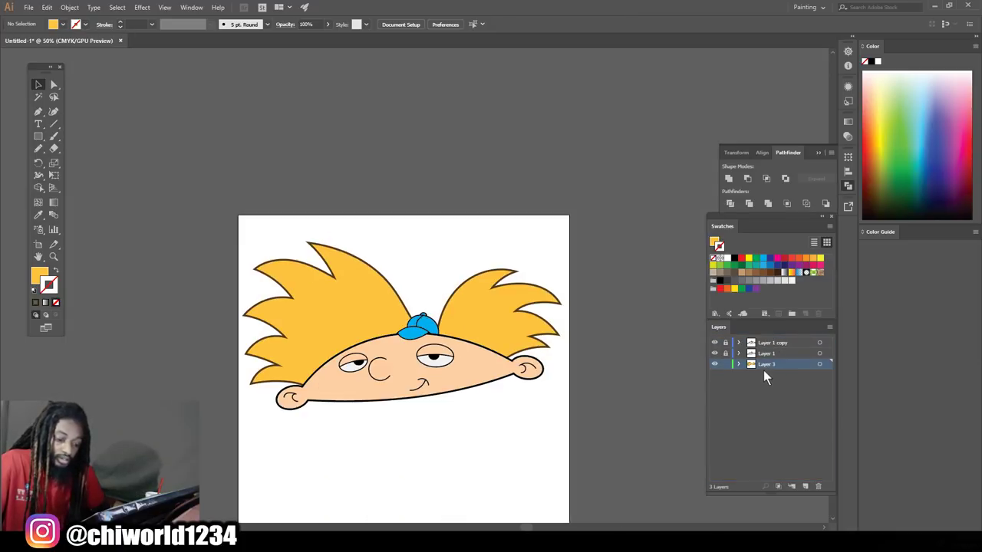
key(ctrl+1)
scroll(509, 302, down, 2)
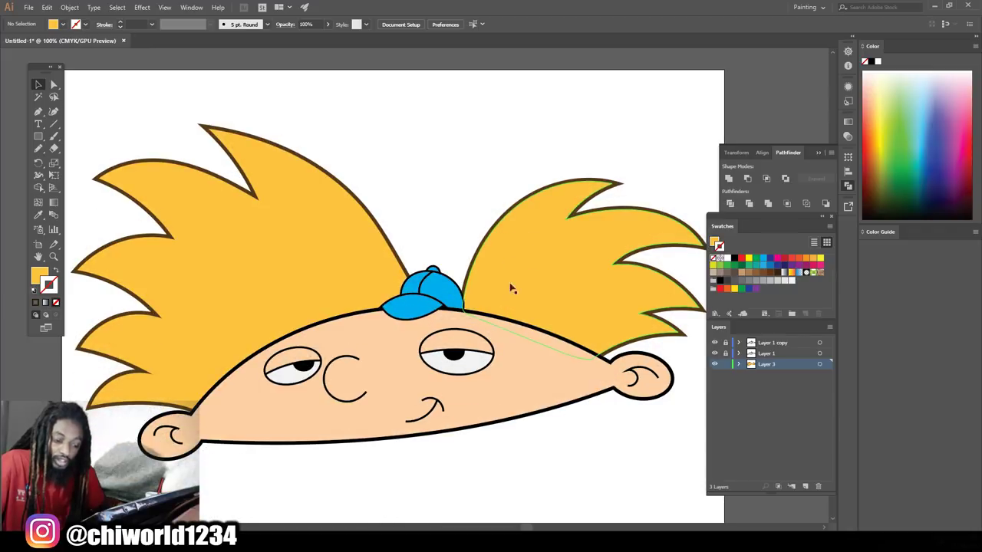
Sample the brown of the hair outline with the Eyedropper as the fill colour
click(40, 214)
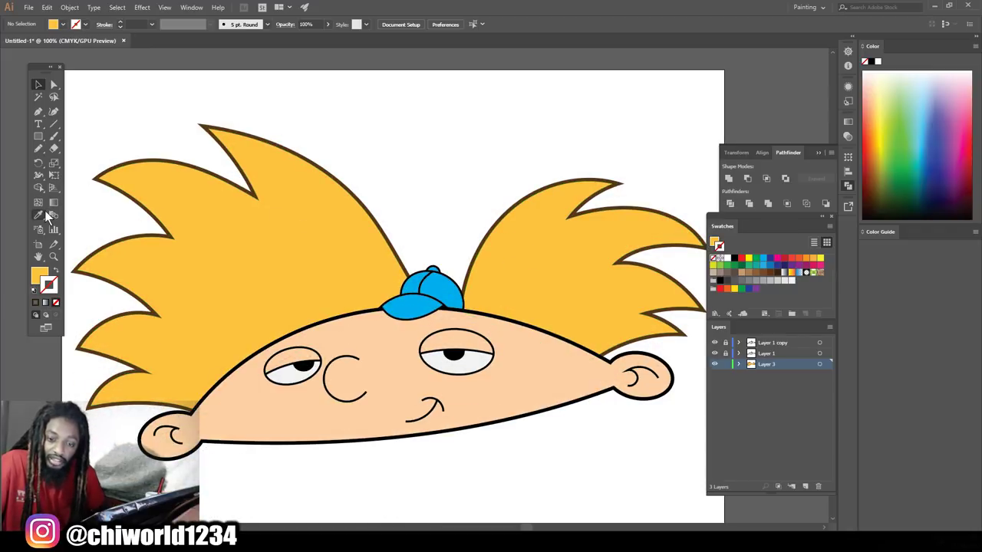
click(166, 220)
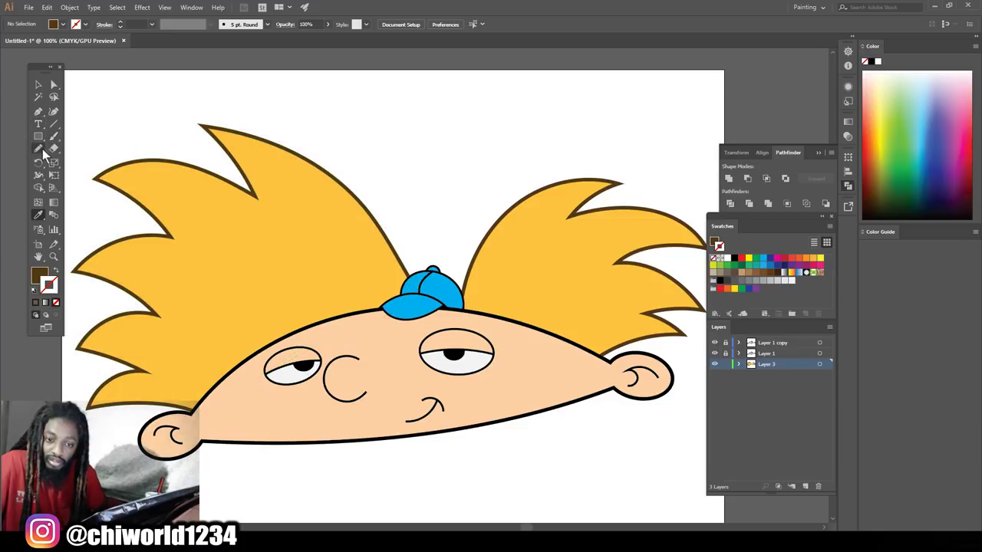
click(39, 149)
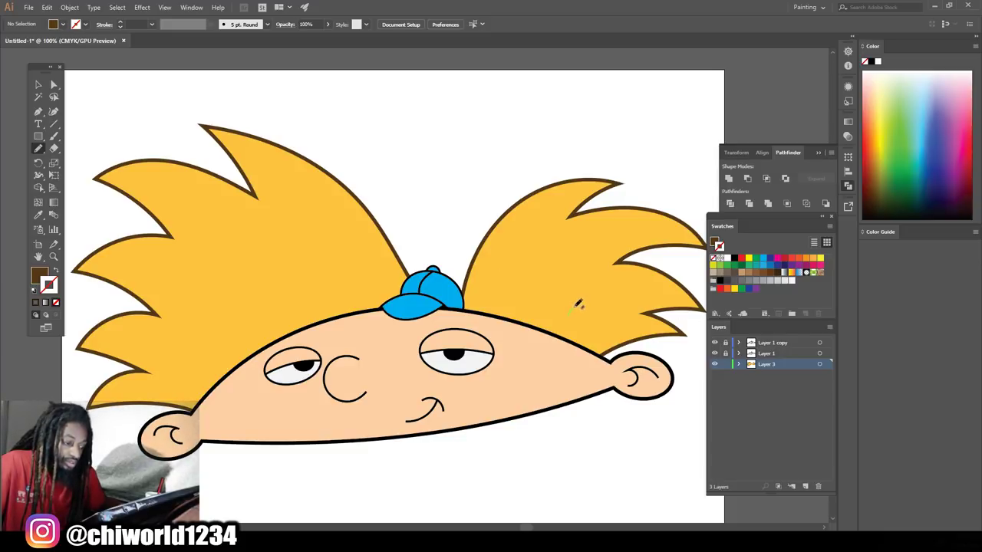
drag(603, 293, 614, 292)
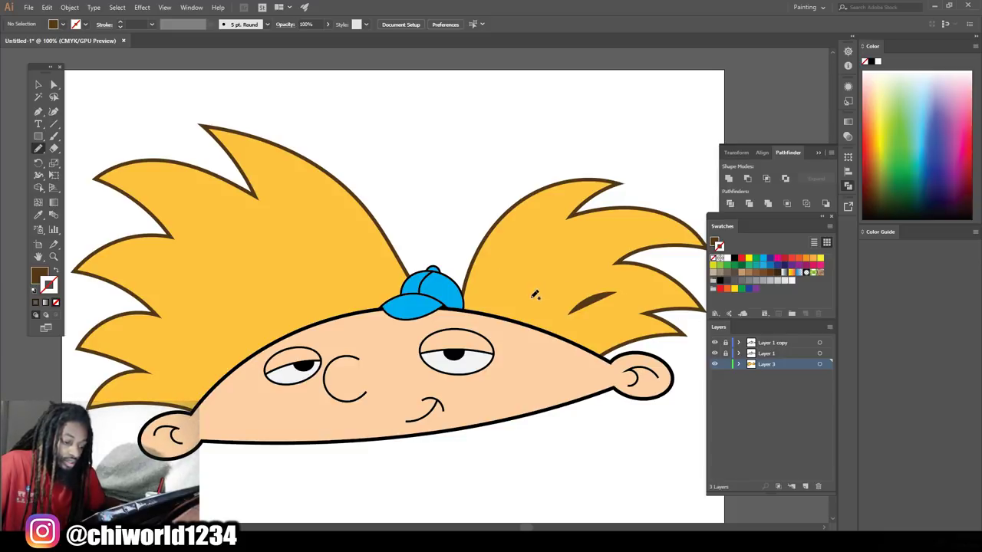
key(ctrl+z)
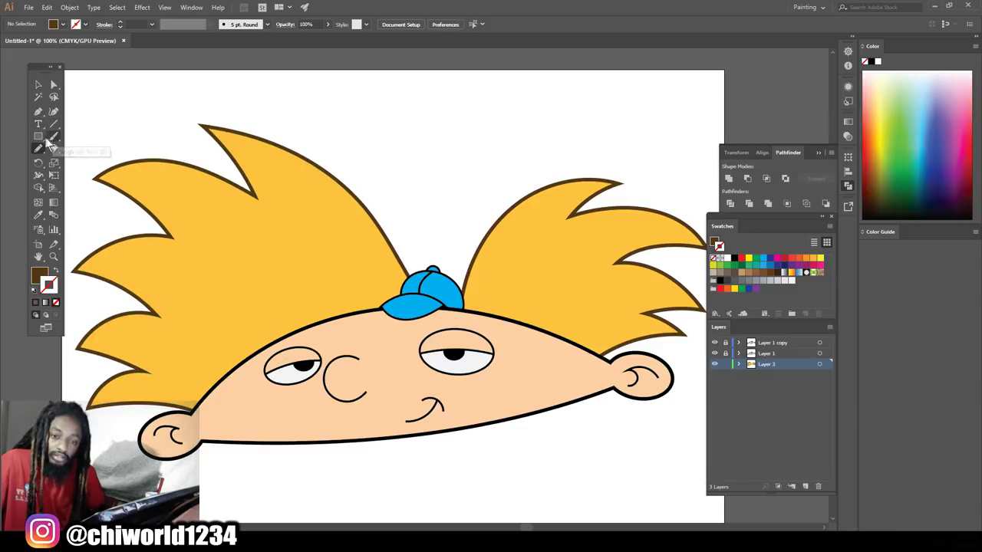
Draw short curved strand lines with a brown 4 pt stroke and no fill, two inside the right hair section and four inside the left
click(56, 270)
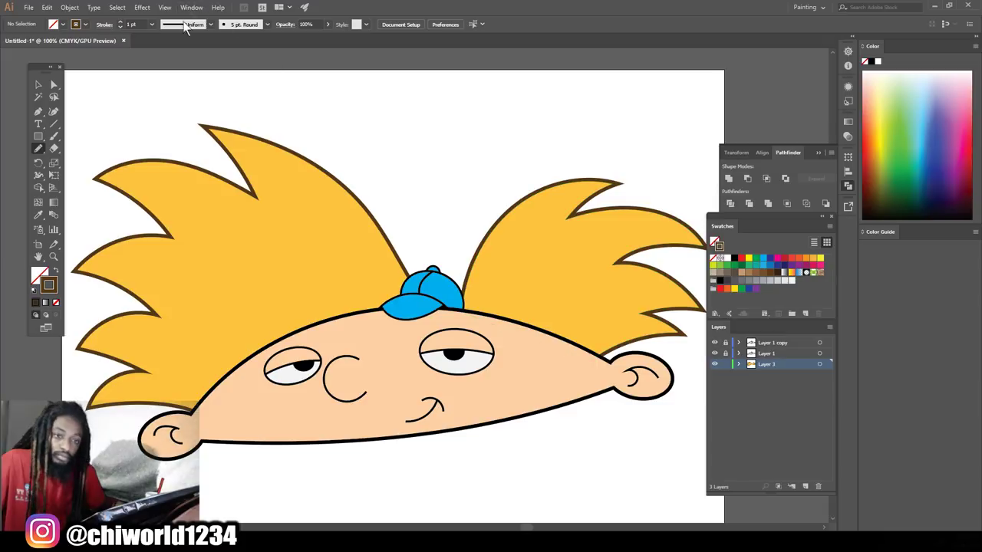
click(152, 23)
click(165, 108)
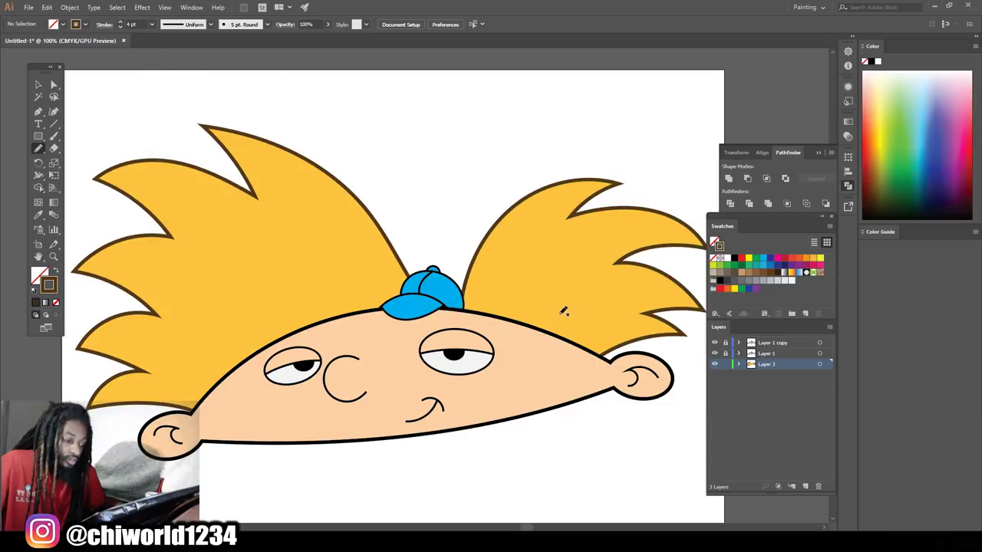
drag(604, 283, 602, 284)
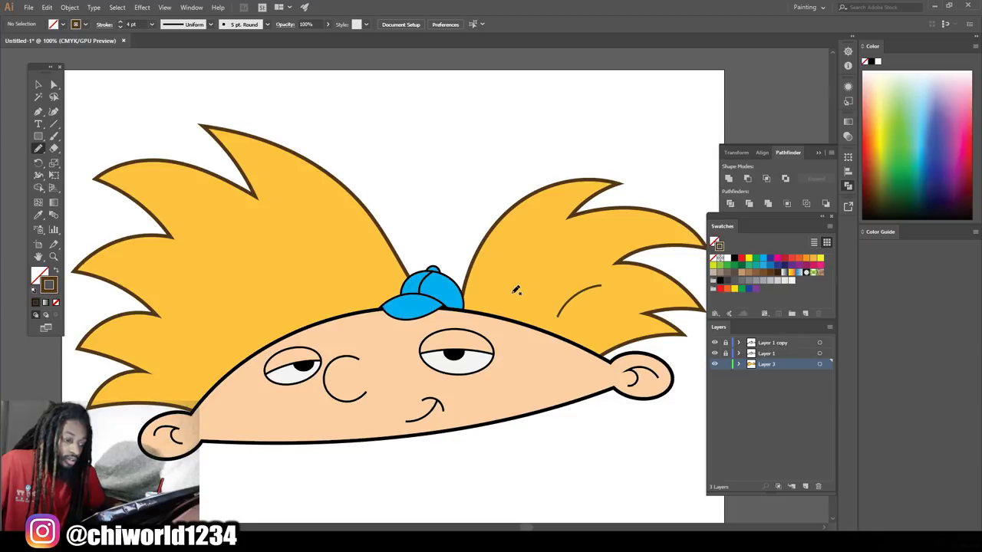
drag(540, 250, 541, 250)
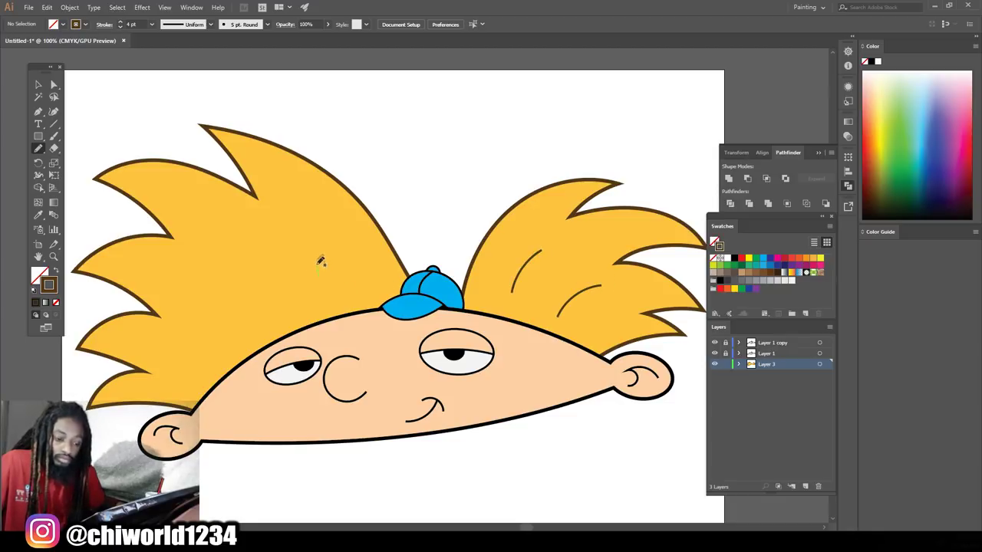
mouse_move(285, 215)
mouse_down()
mouse_move(262, 244)
mouse_move(213, 214)
mouse_up()
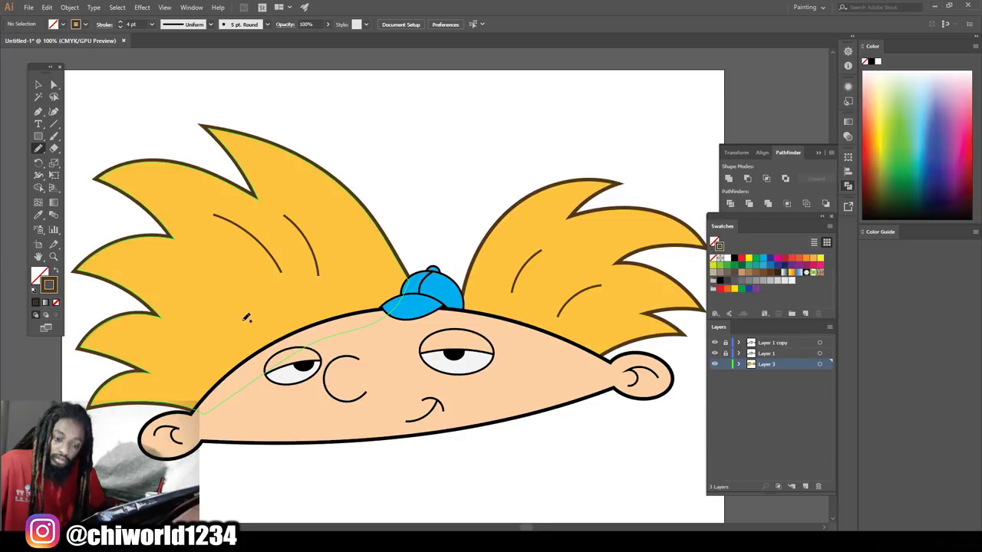
drag(197, 284, 248, 322)
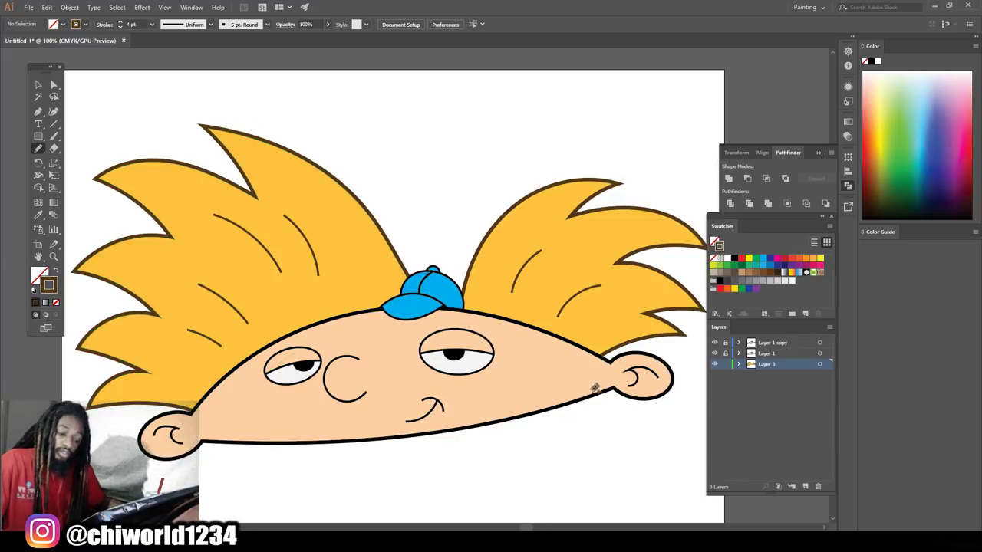
key(ctrl+minus)
key(ctrl+minus)
key(ctrl+minus)
key(ctrl+plus)
key(ctrl+plus)
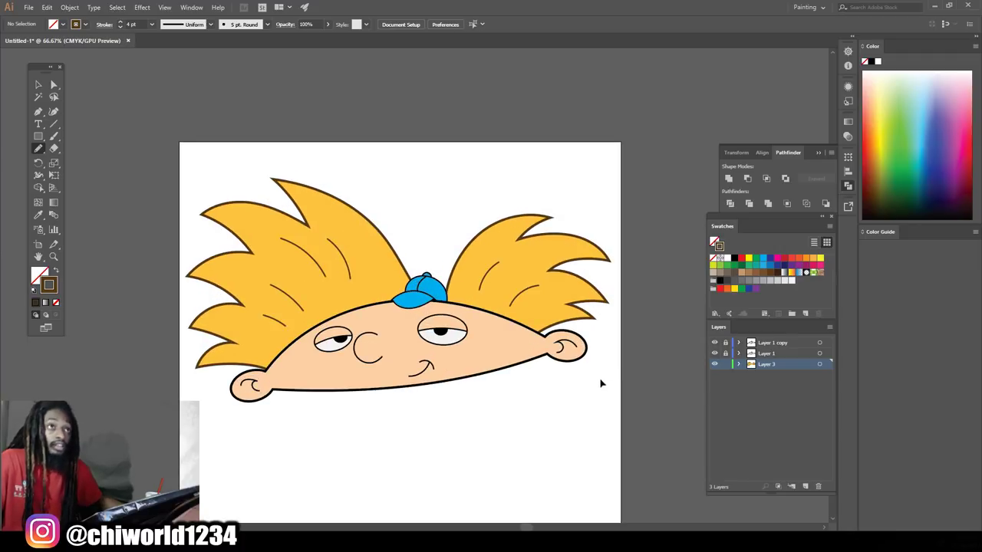
key(ctrl+plus)
key(ctrl+minus)
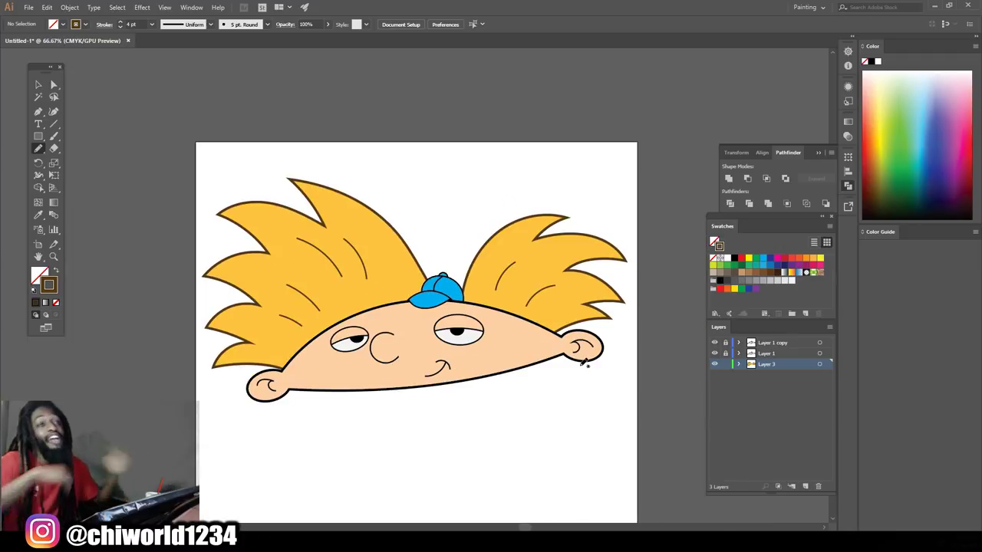